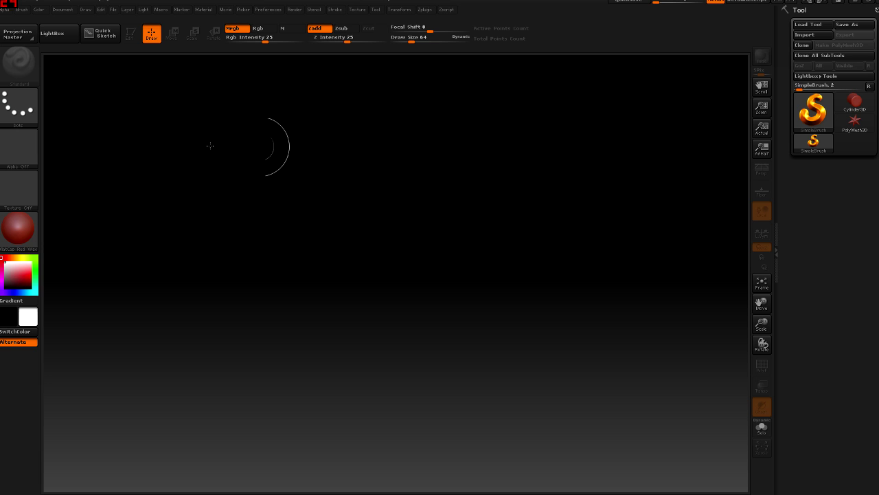
# - Open LightBox on the Project tab to list starter projects like DynaMesh128.ZPR
pyautogui.press(',')
pyautogui.click(80, 59)
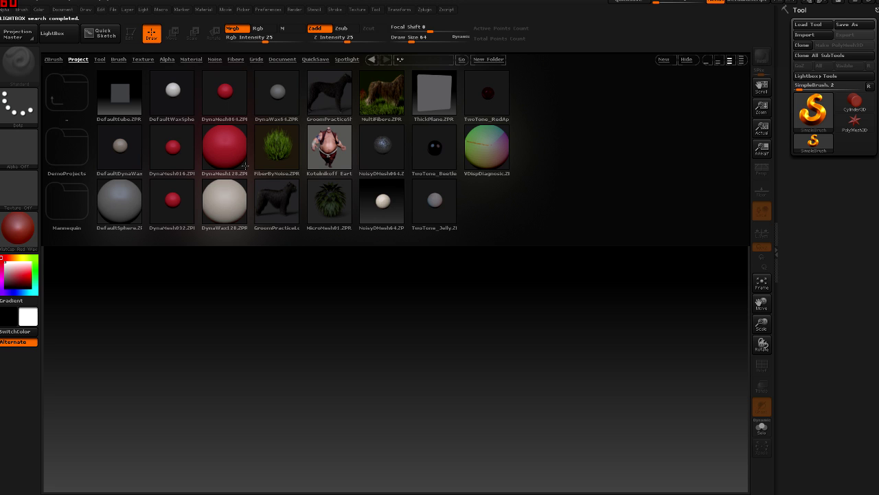
# - Load DynaMesh128, hide the floor, and turn on perspective with a 25 angle of view
pyautogui.doubleClick(221, 151)
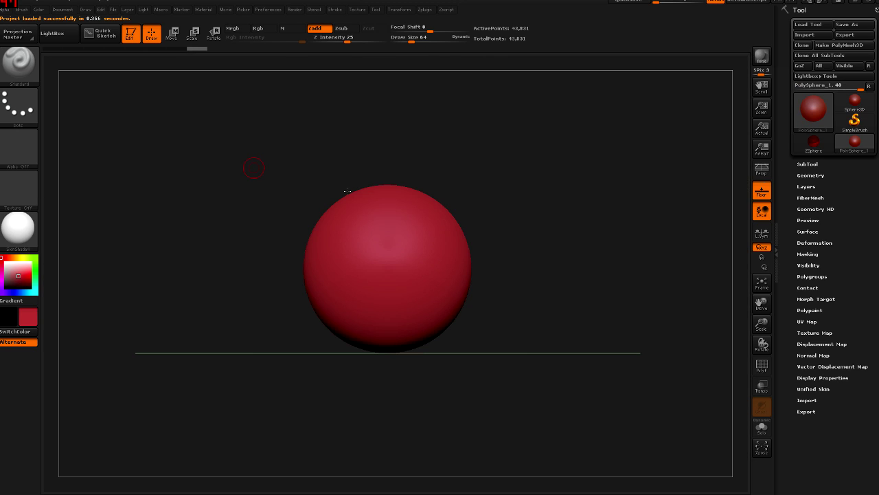
pyautogui.click(761, 190)
pyautogui.click(761, 170)
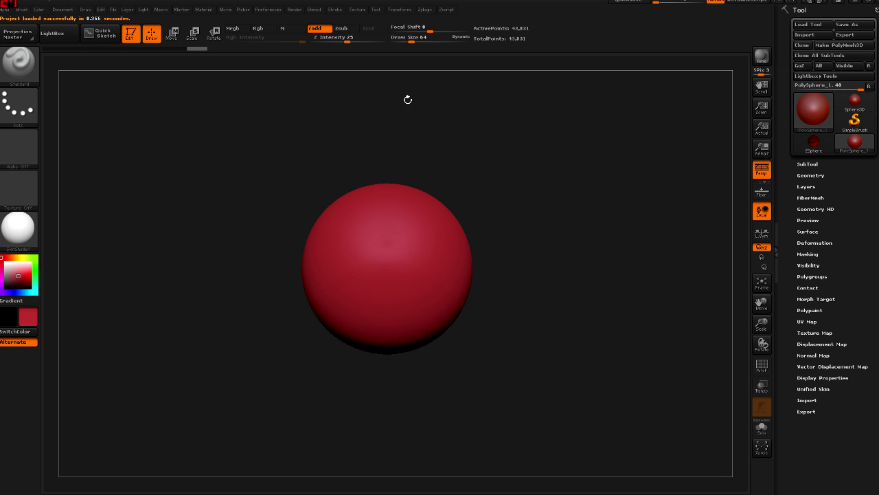
pyautogui.click(85, 9)
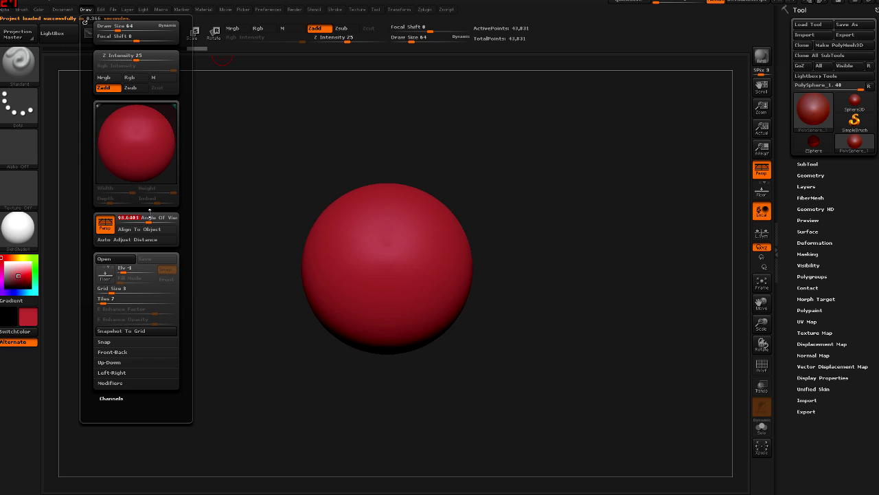
pyautogui.write('25')
pyautogui.press('Return')
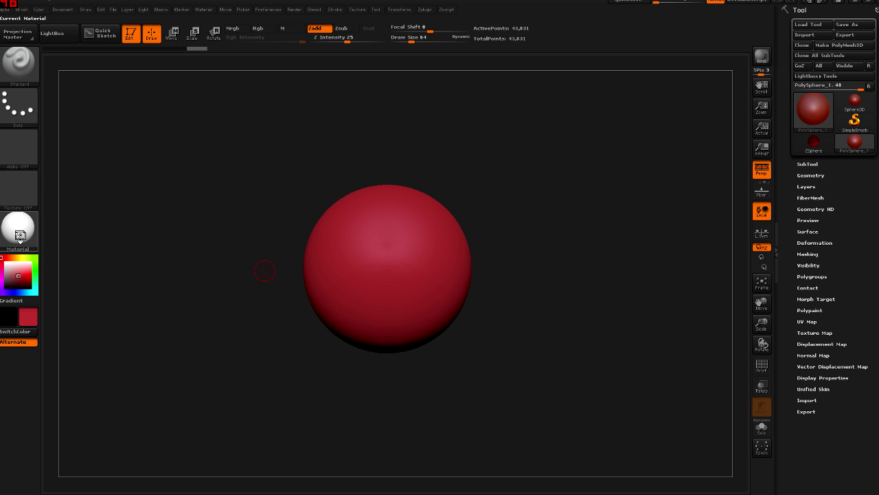
# - Give the sphere the MatCap Gray material and a white colour
pyautogui.click(18, 227)
pyautogui.click(417, 282)
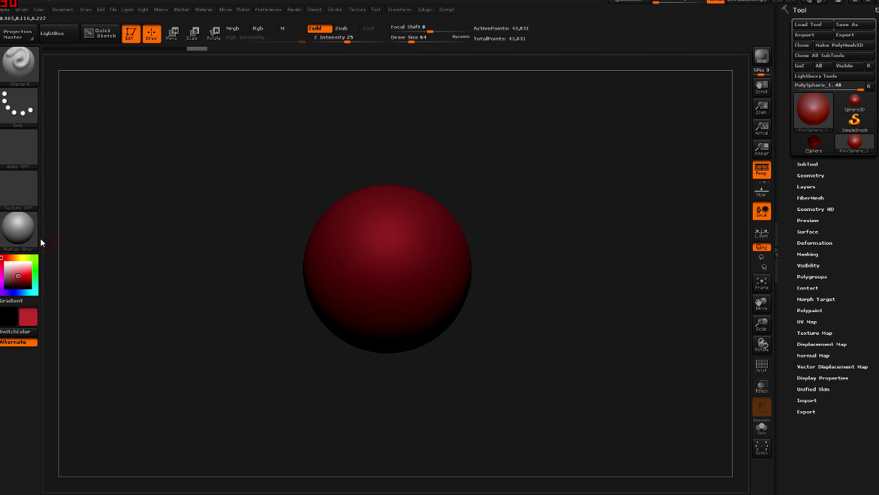
pyautogui.click(6, 258)
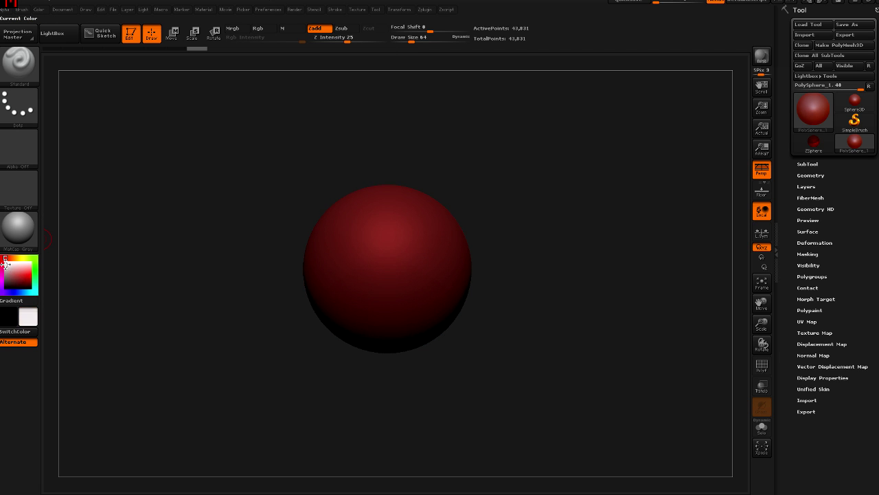
pyautogui.click(21, 230)
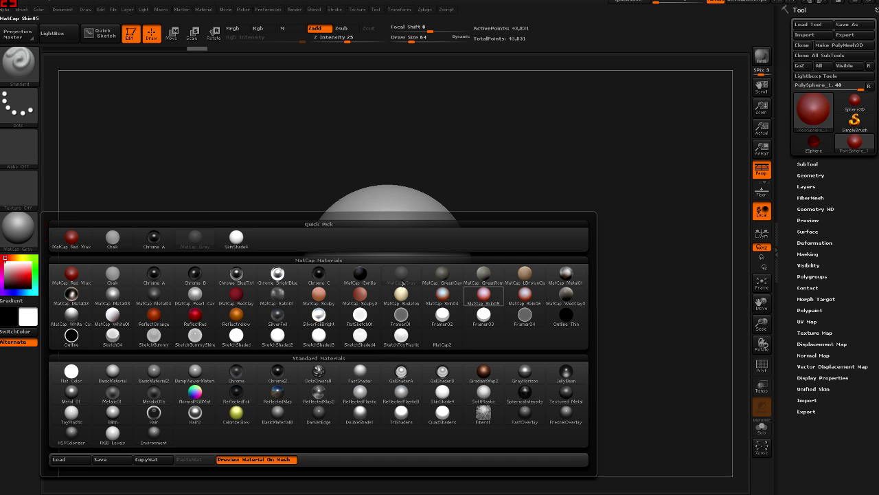
# - Close the material popup, sculpt a test ridge on the sphere, and undo it
pyautogui.click(401, 273)
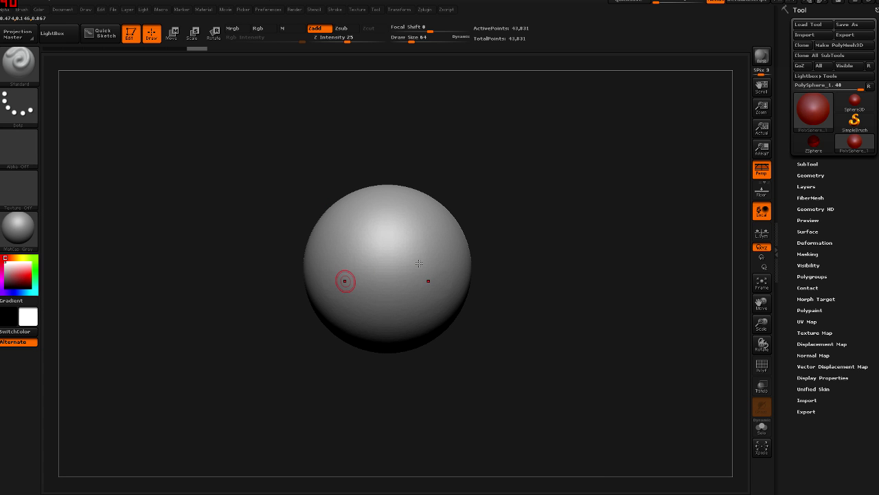
pyautogui.moveTo(509, 245)
pyautogui.mouseDown()
pyautogui.moveTo(530, 238)
pyautogui.moveTo(479, 253)
pyautogui.mouseUp()
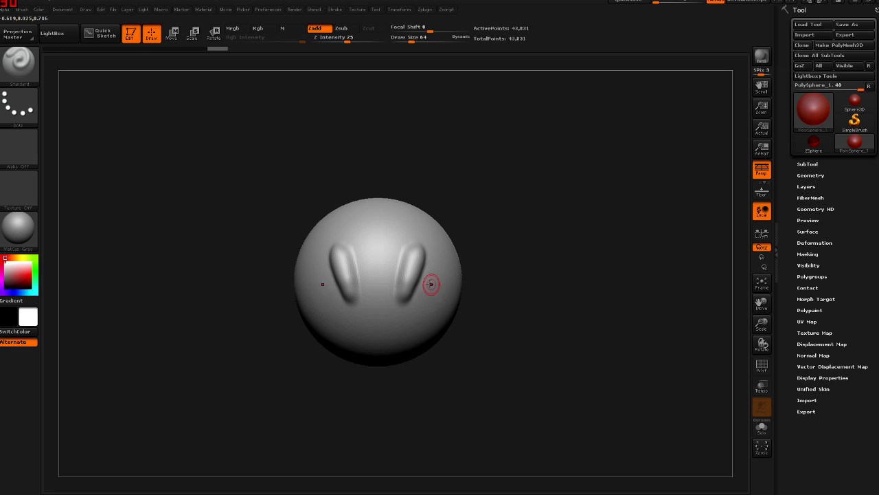
pyautogui.moveTo(404, 284); pyautogui.dragTo(433, 244)
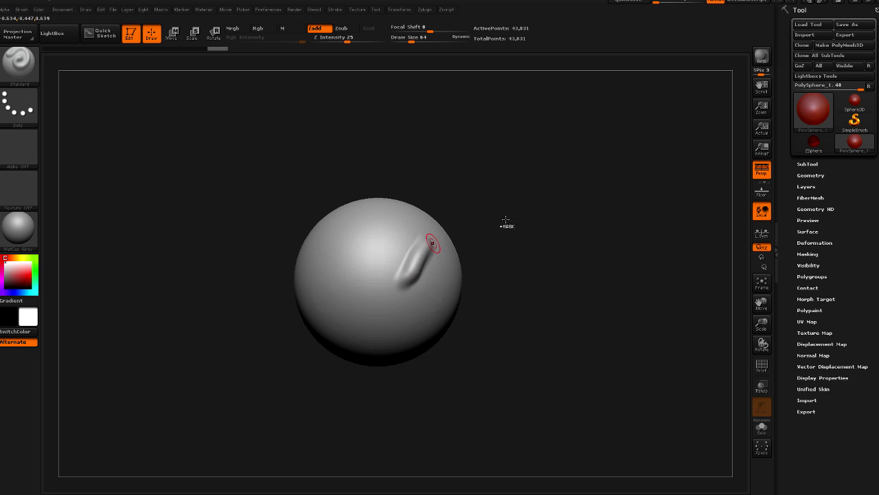
pyautogui.hotkey('ctrl', 'z')
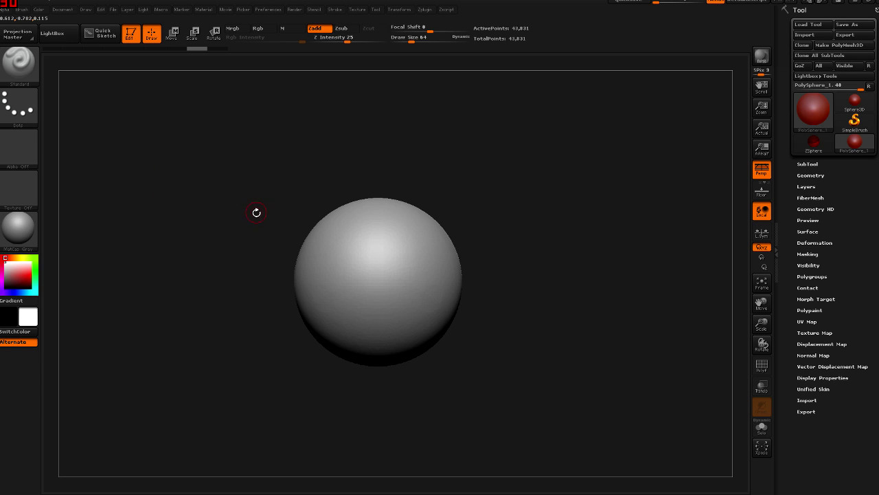
# - Pick ClayTubes (B, C, T), browse the Brush palette, try Move, then return to ClayTubes
pyautogui.press('b')
pyautogui.press('c')
pyautogui.press('t')
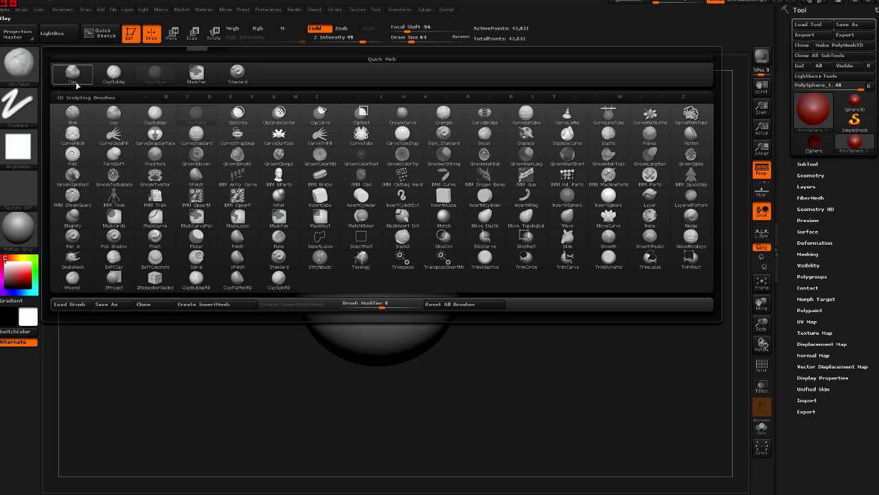
pyautogui.click(17, 69)
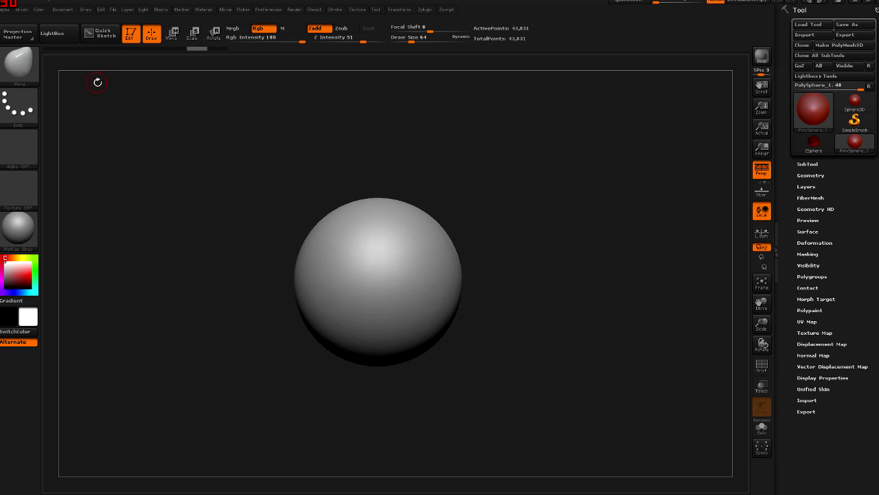
pyautogui.press('b')
pyautogui.press('m')
pyautogui.press('v')
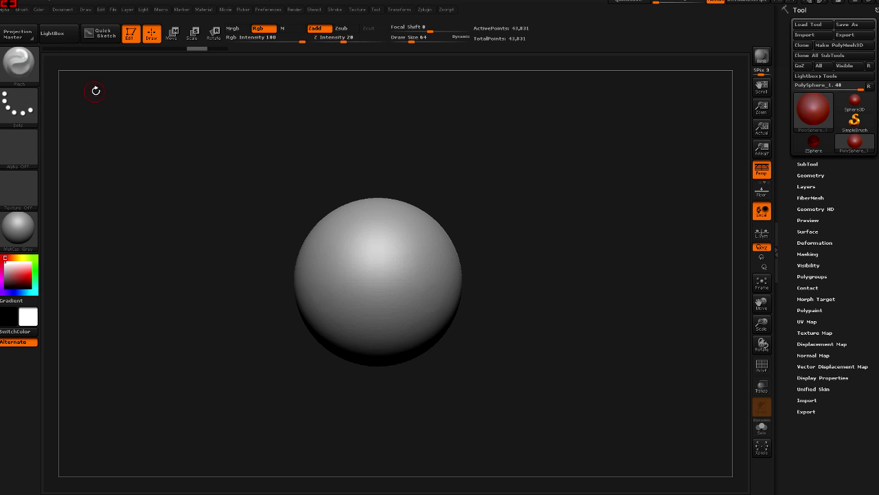
pyautogui.press('b')
pyautogui.press('c')
pyautogui.press('t')
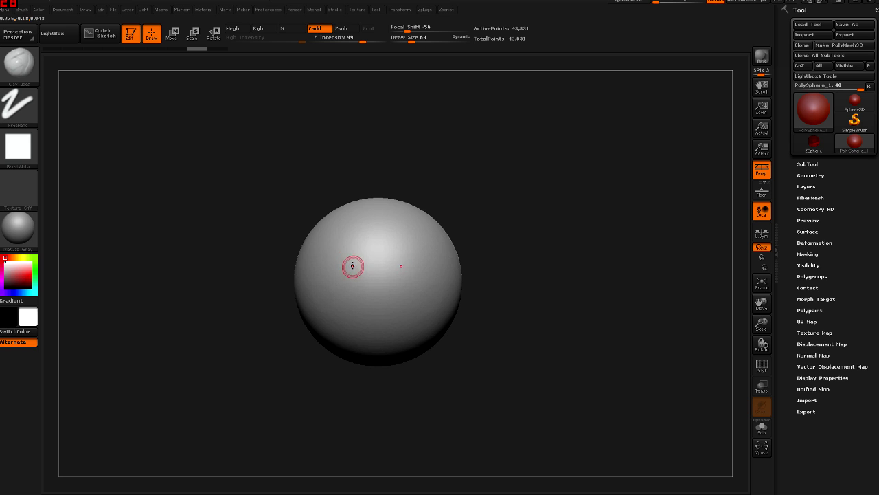
# - Set the ClayTubes Draw Size to about 118
pyautogui.press('s')
pyautogui.moveTo(355, 267); pyautogui.dragTo(365, 266)
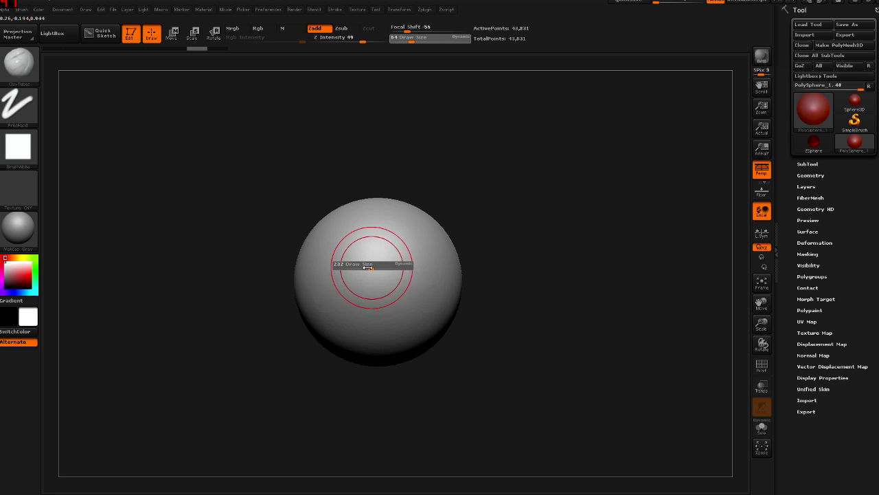
pyautogui.moveTo(418, 42); pyautogui.dragTo(412, 42)
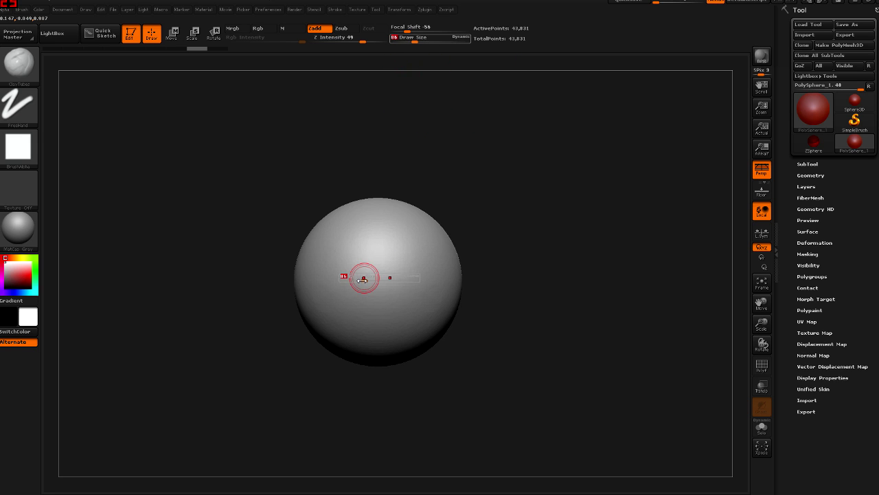
pyautogui.press('s')
pyautogui.moveTo(359, 282); pyautogui.dragTo(360, 282)
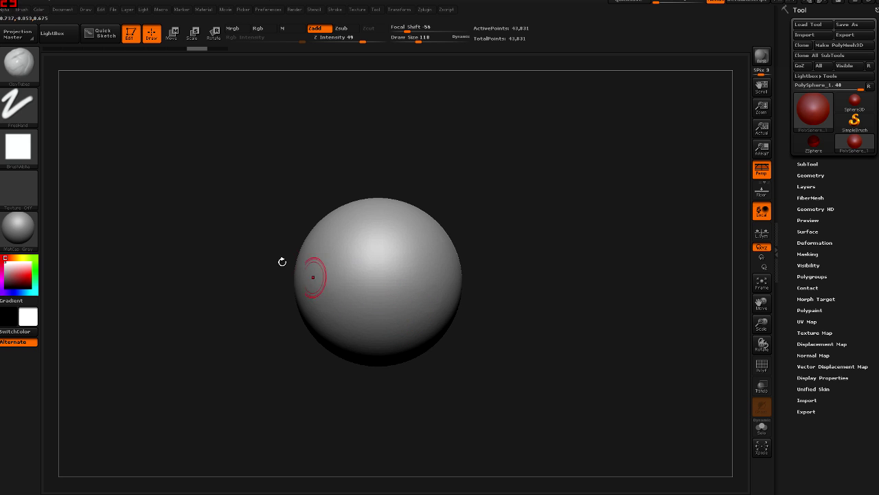
# - Sculpt a trial symmetric clay relief, undo it, and switch brushes
pyautogui.moveTo(337, 255)
pyautogui.mouseDown()
pyautogui.moveTo(368, 322)
pyautogui.moveTo(361, 259)
pyautogui.mouseUp()
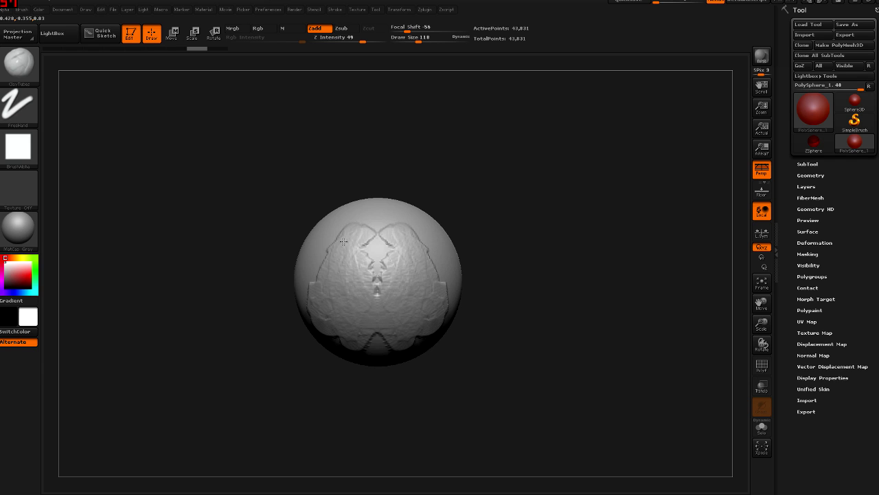
pyautogui.hotkey('ctrl', 'z')
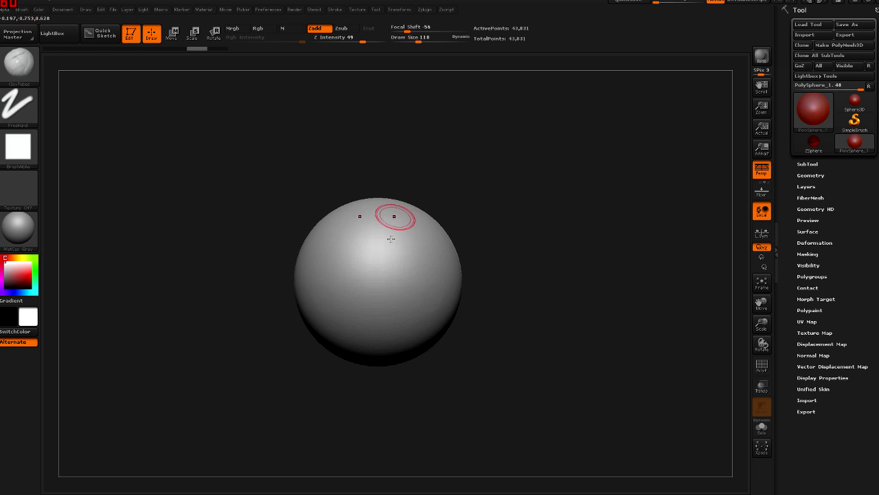
pyautogui.press('b')
pyautogui.press('s')
pyautogui.press('t')
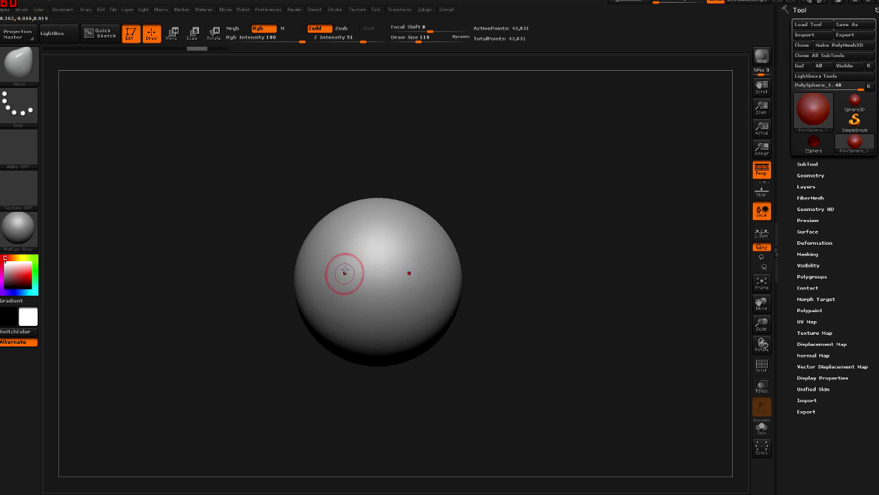
# - Enlarge the Move brush to Draw Size 646, test a stretch, and show the PolyFrame wireframe
pyautogui.press('s')
pyautogui.moveTo(320, 261); pyautogui.dragTo(348, 260)
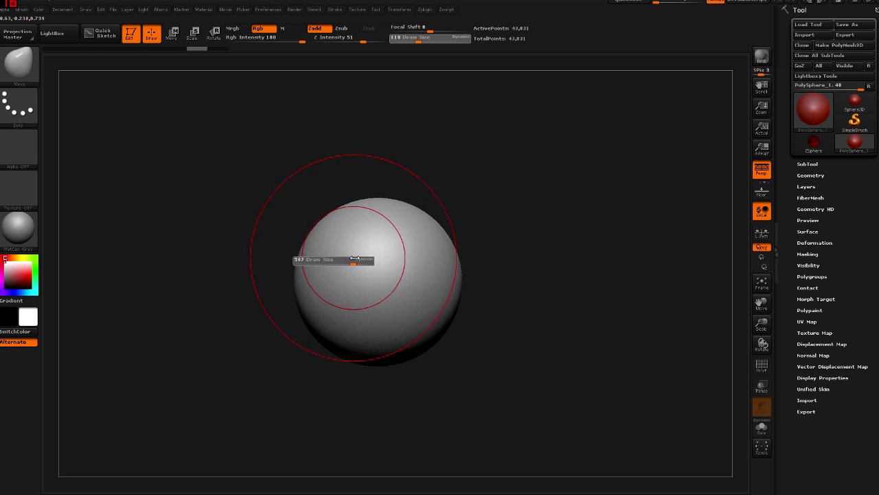
pyautogui.moveTo(349, 259); pyautogui.dragTo(357, 260)
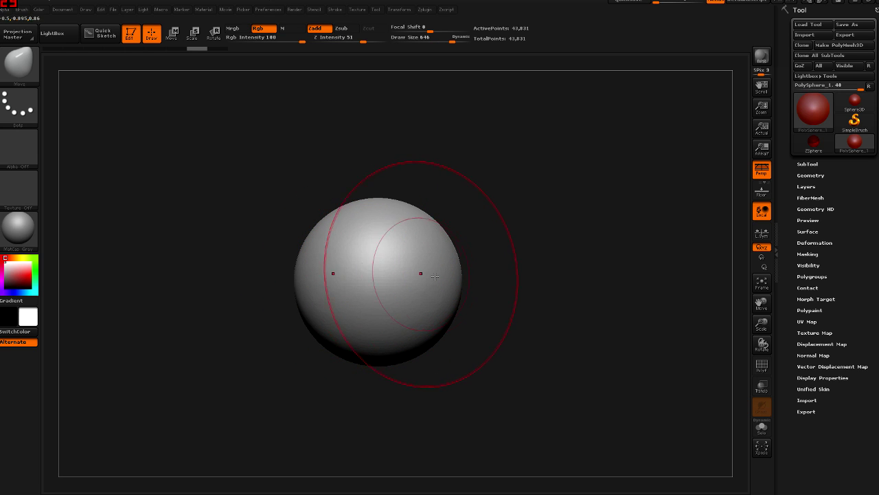
pyautogui.moveTo(461, 284)
pyautogui.mouseDown()
pyautogui.moveTo(426, 275)
pyautogui.moveTo(491, 278)
pyautogui.mouseUp()
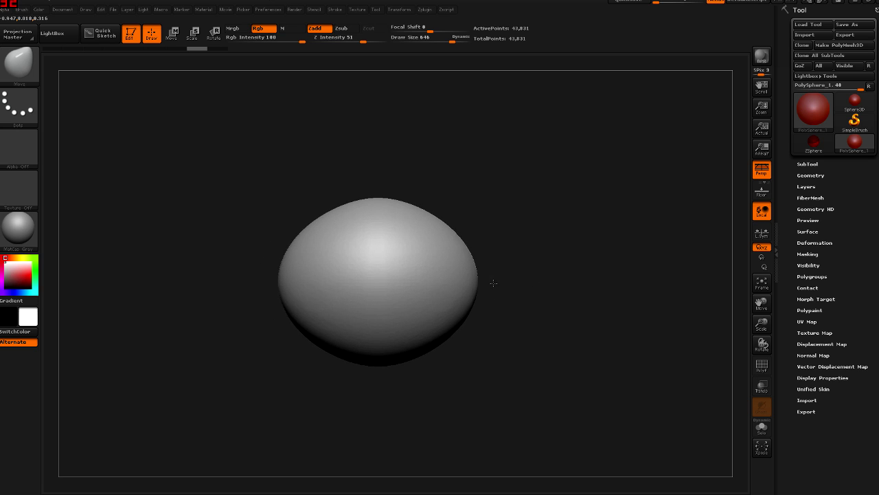
pyautogui.hotkey('shift', 'f')
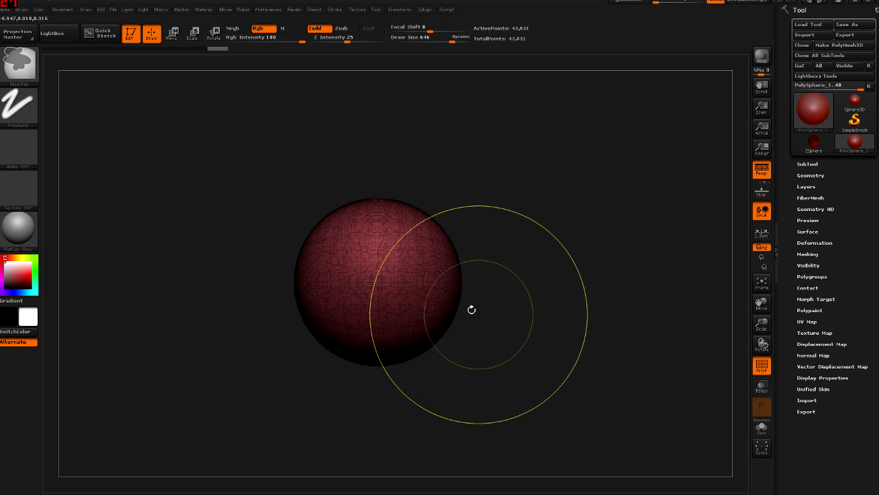
# - Stretch the sphere into spindle and dome shapes with Move, then shrink the brush to about 230
pyautogui.moveTo(451, 295)
pyautogui.mouseDown()
pyautogui.moveTo(598, 285)
pyautogui.moveTo(552, 374)
pyautogui.moveTo(399, 194)
pyautogui.mouseUp()
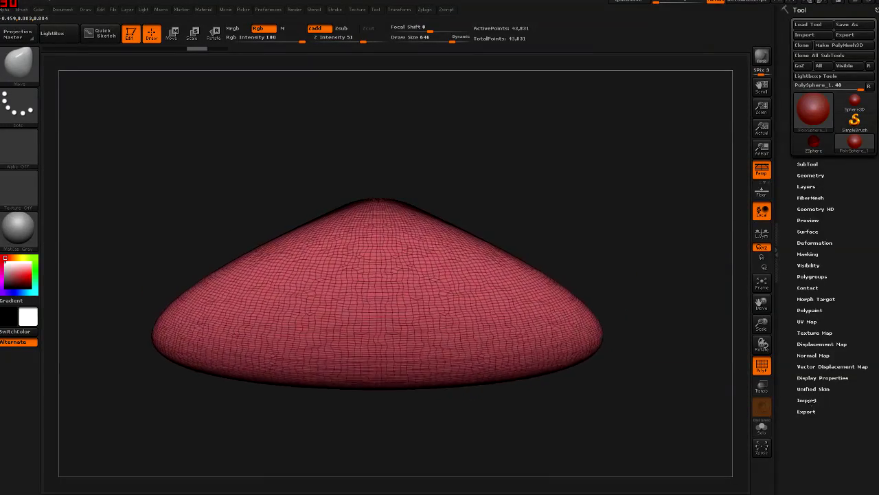
pyautogui.moveTo(333, 252)
pyautogui.mouseDown()
pyautogui.moveTo(539, 316)
pyautogui.moveTo(559, 355)
pyautogui.moveTo(586, 201)
pyautogui.mouseUp()
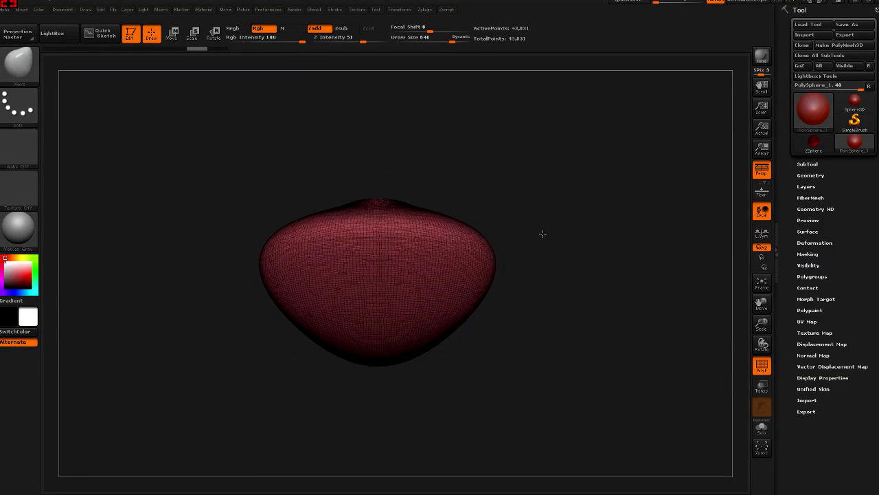
pyautogui.moveTo(599, 275); pyautogui.dragTo(687, 282)
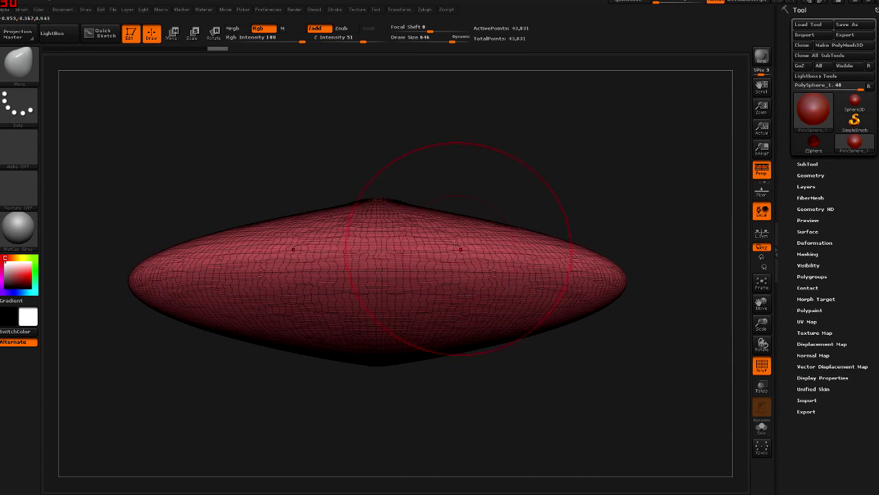
pyautogui.press('s')
pyautogui.moveTo(457, 235); pyautogui.dragTo(433, 235)
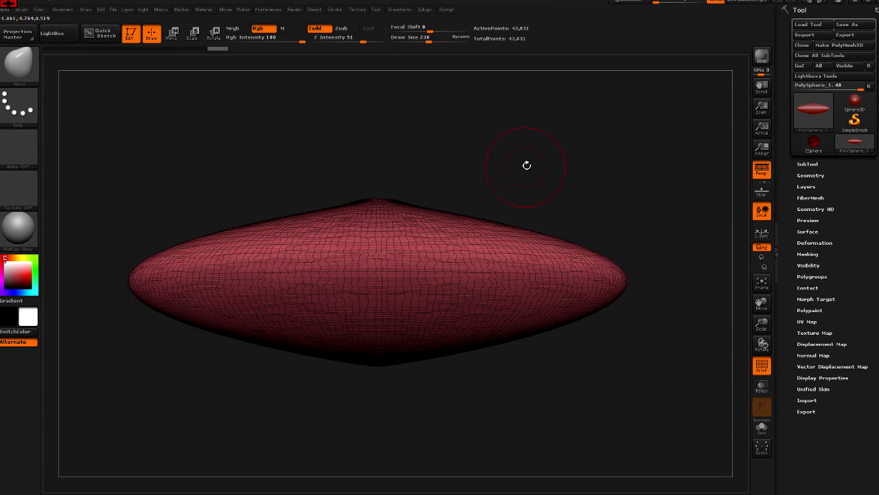
# - Mask a rectangle with MaskRect, orbit to inspect the model, and subdivide with Ctrl+D
pyautogui.press('b')
pyautogui.press('m')
pyautogui.press('p')
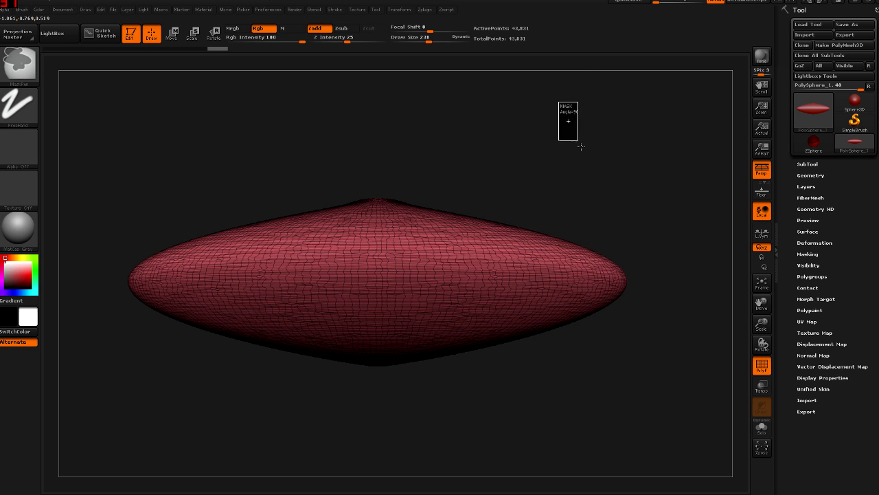
pyautogui.keyDown('ctrl'); pyautogui.moveTo(580, 143); pyautogui.dragTo(634, 195); pyautogui.keyUp('ctrl')
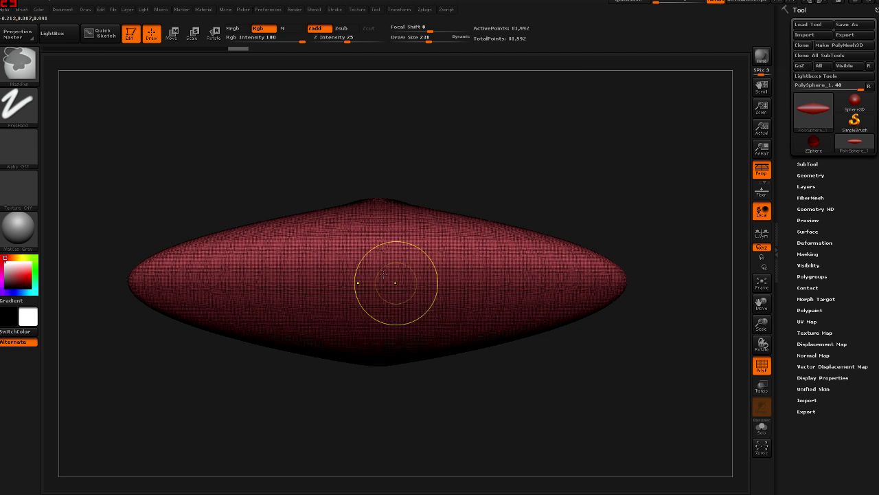
pyautogui.press('b')
pyautogui.press('m')
pyautogui.press('v')
pyautogui.moveTo(447, 300)
pyautogui.mouseDown(button='right')
pyautogui.moveTo(462, 303)
pyautogui.moveTo(403, 213)
pyautogui.mouseUp(button='right')
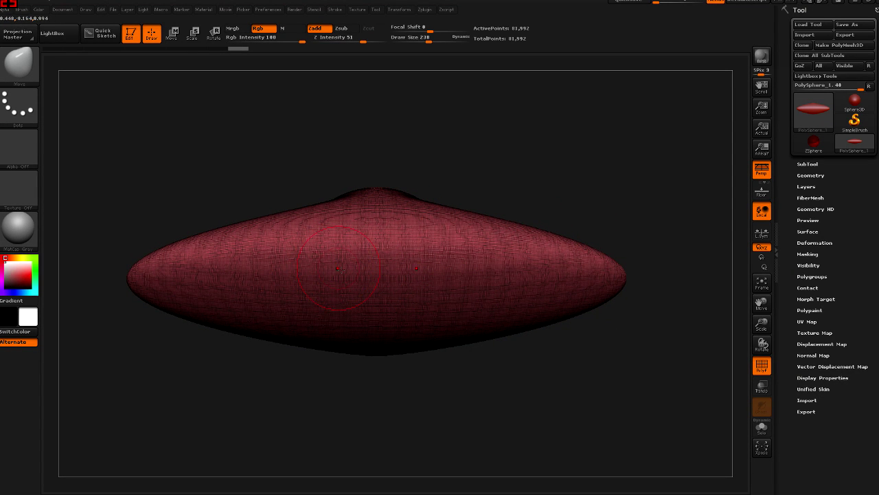
pyautogui.moveTo(337, 263)
pyautogui.mouseDown(button='right')
pyautogui.moveTo(383, 275)
pyautogui.moveTo(377, 291)
pyautogui.moveTo(347, 305)
pyautogui.mouseUp(button='right')
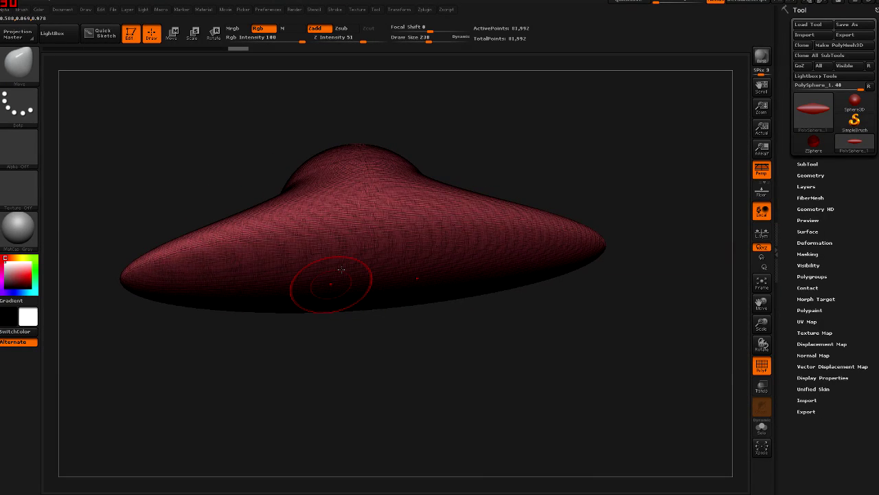
pyautogui.moveTo(340, 269)
pyautogui.mouseDown(button='right')
pyautogui.moveTo(350, 320)
pyautogui.moveTo(330, 253)
pyautogui.moveTo(339, 259)
pyautogui.mouseUp(button='right')
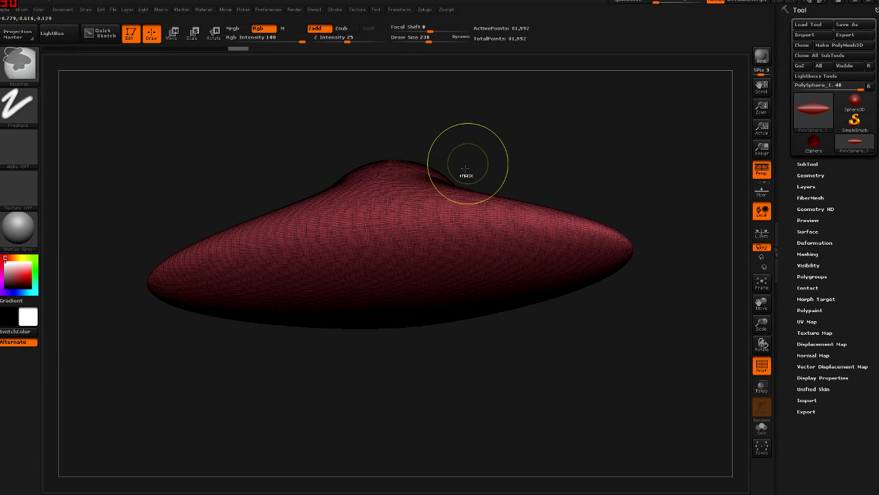
pyautogui.press('ctrl')
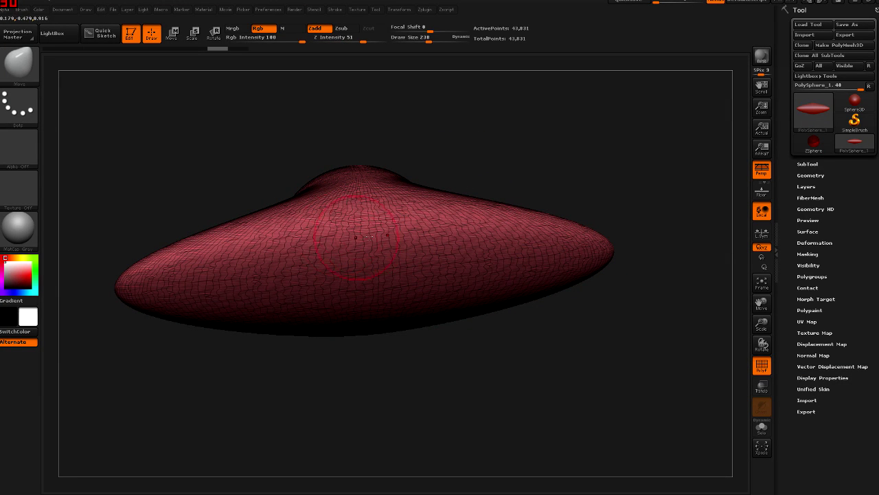
pyautogui.hotkey('ctrl', 'd')
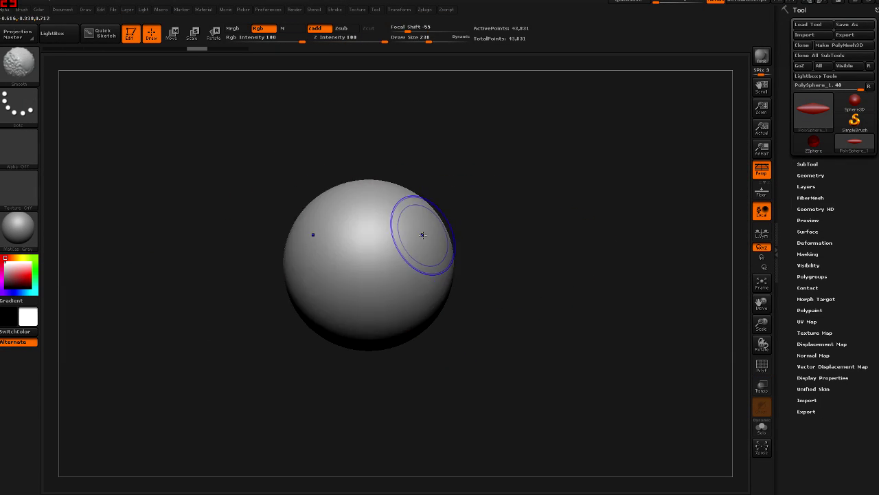
# - Set the Move brush to size 636 and push the sphere's sides inward into an egg shape
pyautogui.press('shift')
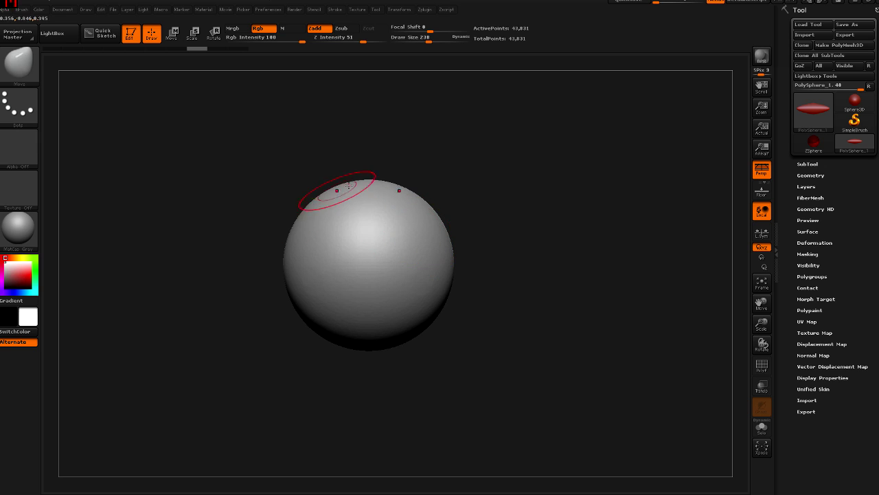
pyautogui.press('s')
pyautogui.moveTo(397, 240)
pyautogui.mouseDown()
pyautogui.moveTo(429, 240)
pyautogui.moveTo(435, 264)
pyautogui.mouseUp()
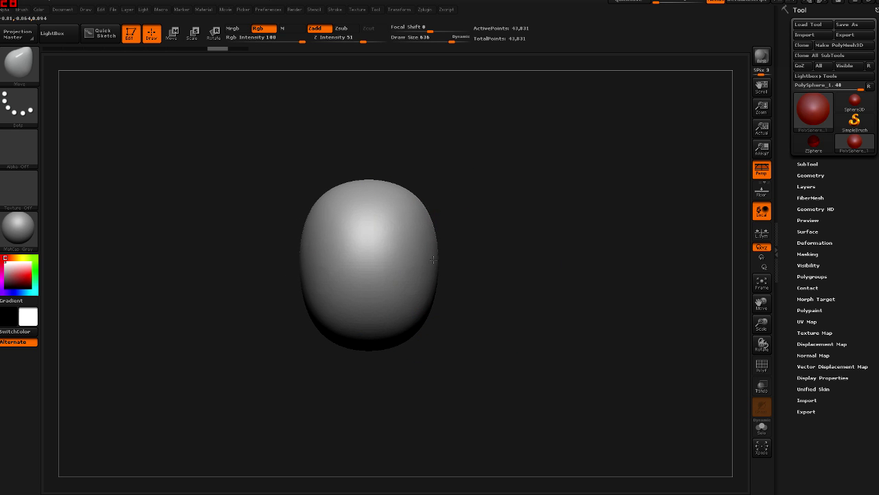
pyautogui.hotkey('ctrl', 'z')
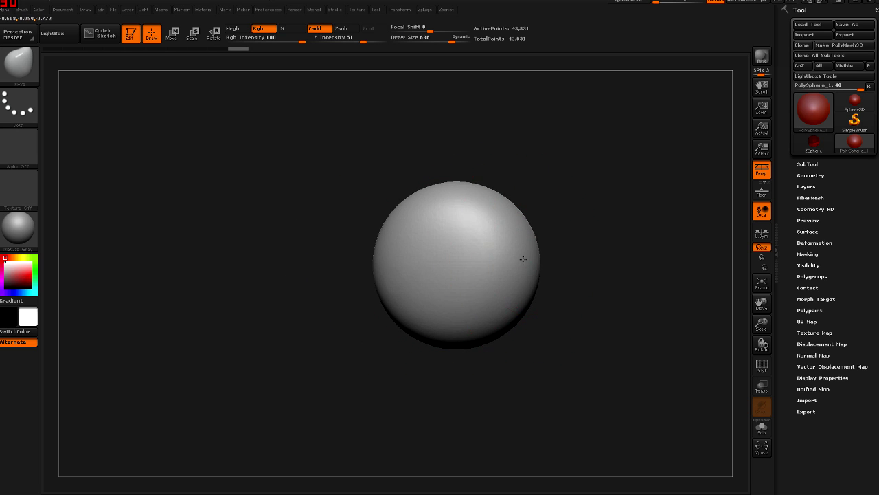
pyautogui.moveTo(505, 259); pyautogui.dragTo(464, 262)
pyautogui.moveTo(377, 264); pyautogui.dragTo(411, 262)
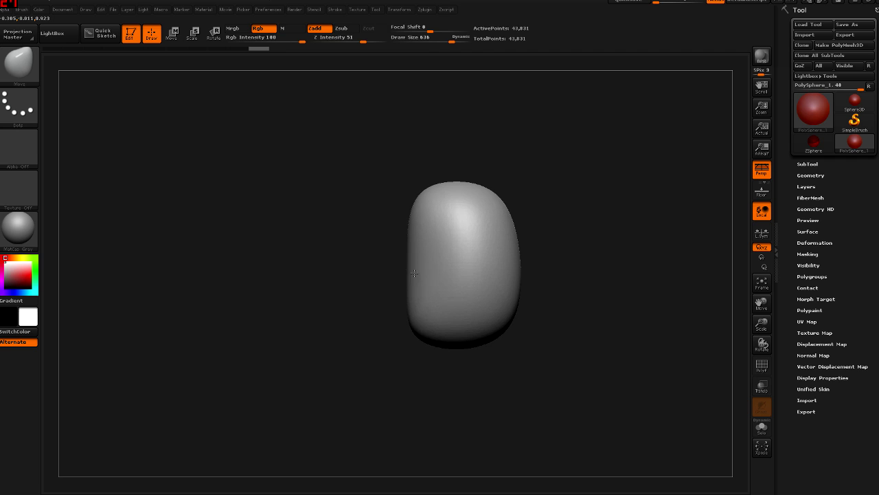
pyautogui.moveTo(422, 324)
pyautogui.mouseDown()
pyautogui.moveTo(444, 342)
pyautogui.moveTo(428, 235)
pyautogui.mouseUp()
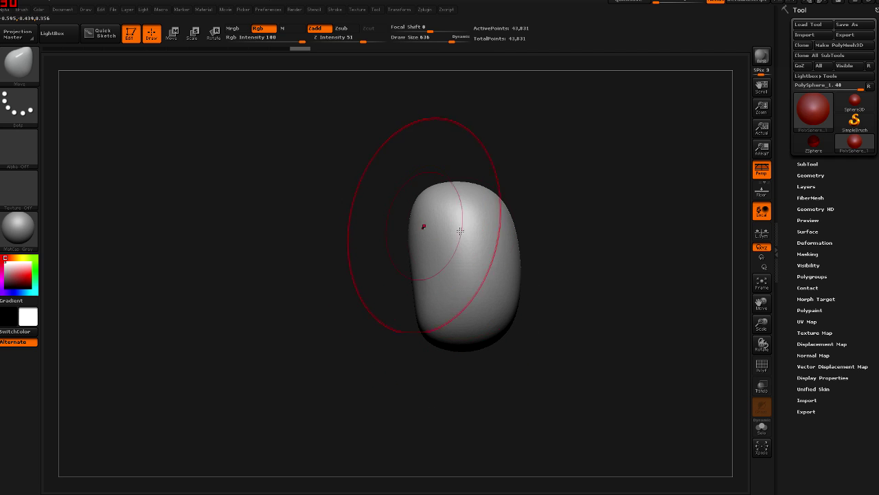
pyautogui.moveTo(517, 286)
pyautogui.keyDown('shift'); pyautogui.mouseDown()
pyautogui.moveTo(497, 275)
pyautogui.moveTo(489, 316)
pyautogui.moveTo(453, 352)
pyautogui.moveTo(472, 307)
pyautogui.mouseUp(); pyautogui.keyUp('shift')
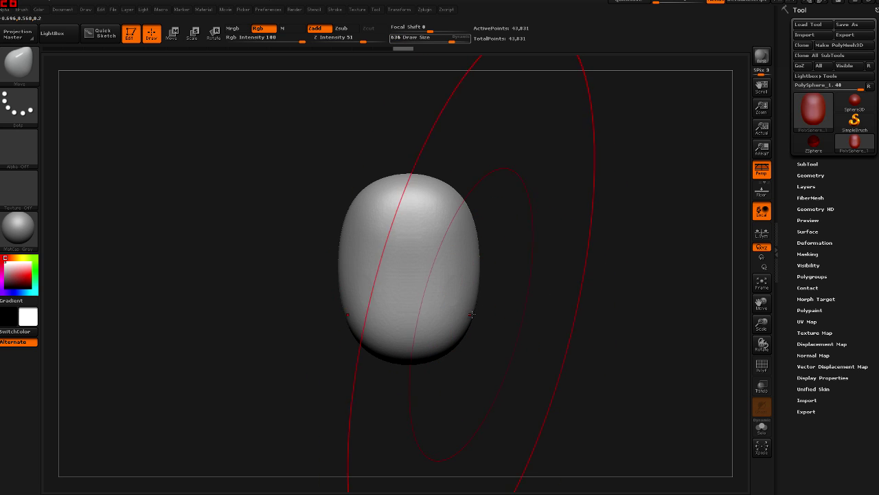
# - Reduce the brush size to 409 and step through undo/redo back to the current head shape
pyautogui.press('s')
pyautogui.press('s')
pyautogui.moveTo(474, 321)
pyautogui.mouseDown()
pyautogui.moveTo(455, 314)
pyautogui.moveTo(472, 310)
pyautogui.moveTo(457, 310)
pyautogui.moveTo(479, 258)
pyautogui.mouseUp()
pyautogui.press('s')
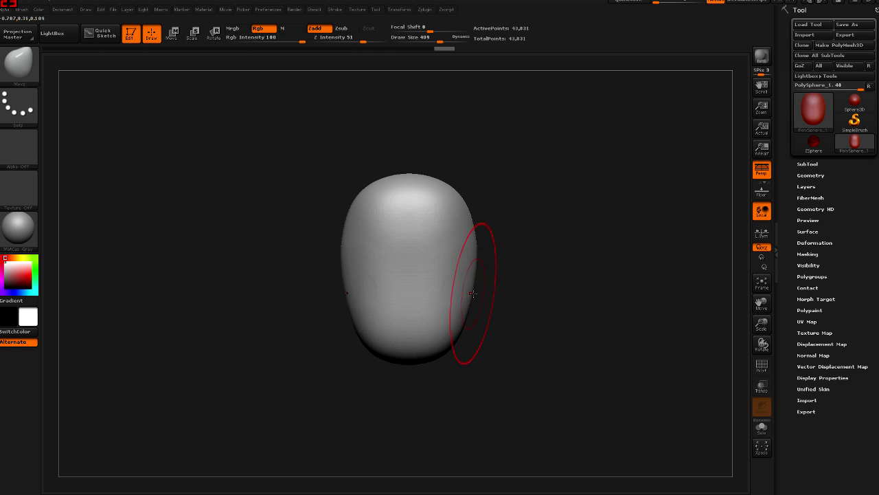
pyautogui.hotkey('ctrl', 'z')
pyautogui.hotkey('ctrl', 'z')
pyautogui.hotkey('ctrl', 'shift', 'z')
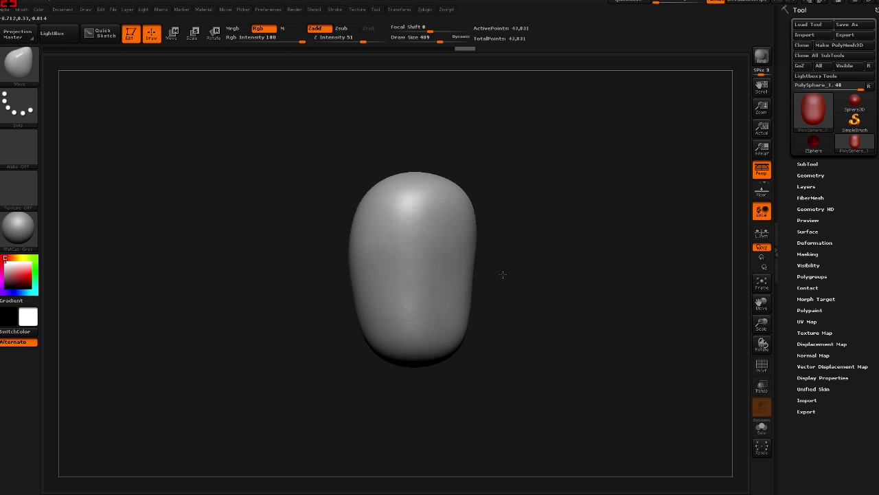
pyautogui.hotkey('ctrl', 'shift', 'z')
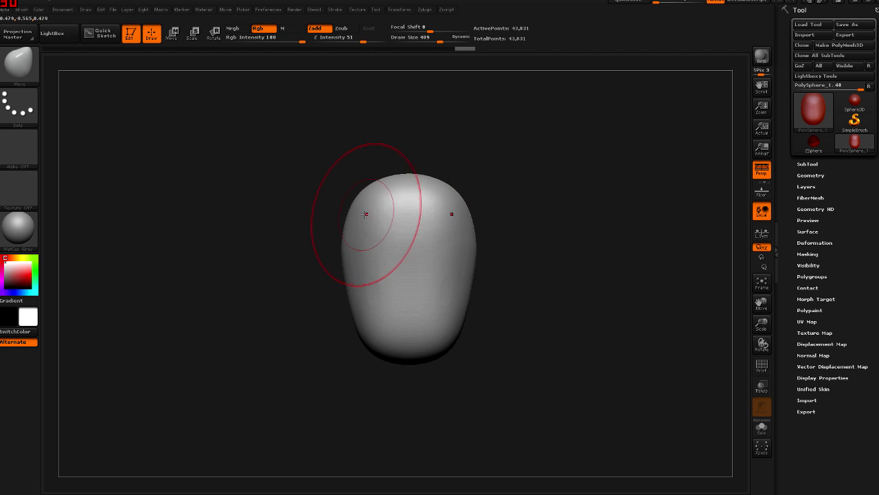
# - Shrink the brush to size 126 and select the ClayTubes brush
pyautogui.press('s')
pyautogui.moveTo(350, 214); pyautogui.dragTo(347, 220)
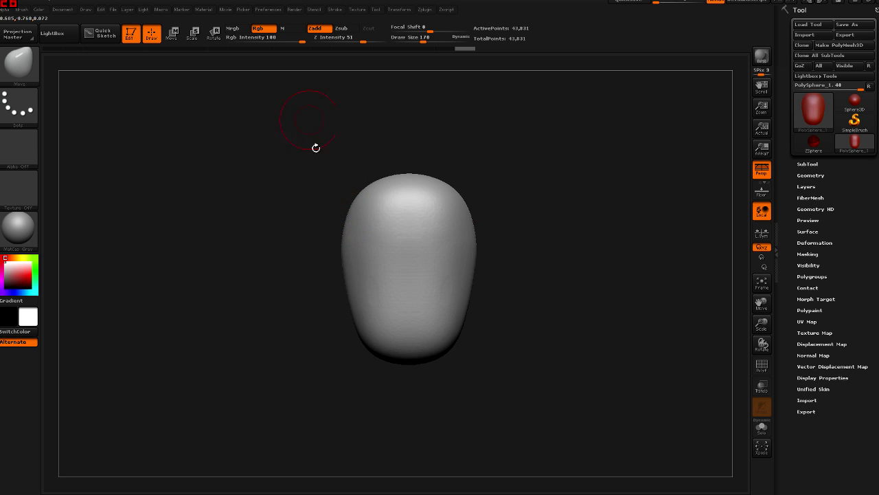
pyautogui.press('s')
pyautogui.moveTo(355, 207); pyautogui.dragTo(337, 208)
pyautogui.press('b')
pyautogui.press('c')
pyautogui.press('t')
# - Build mirrored ClayTubes brow masses and shape the arch of the lower face
pyautogui.moveTo(400, 222)
pyautogui.mouseDown()
pyautogui.moveTo(358, 234)
pyautogui.moveTo(388, 260)
pyautogui.moveTo(396, 223)
pyautogui.mouseUp()
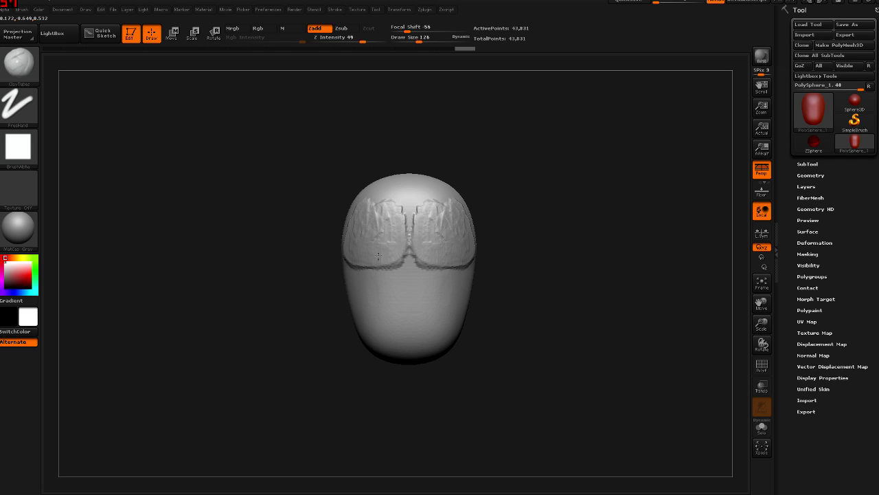
pyautogui.moveTo(380, 246)
pyautogui.mouseDown()
pyautogui.moveTo(360, 234)
pyautogui.moveTo(395, 247)
pyautogui.moveTo(398, 264)
pyautogui.moveTo(362, 325)
pyautogui.moveTo(370, 321)
pyautogui.mouseUp()
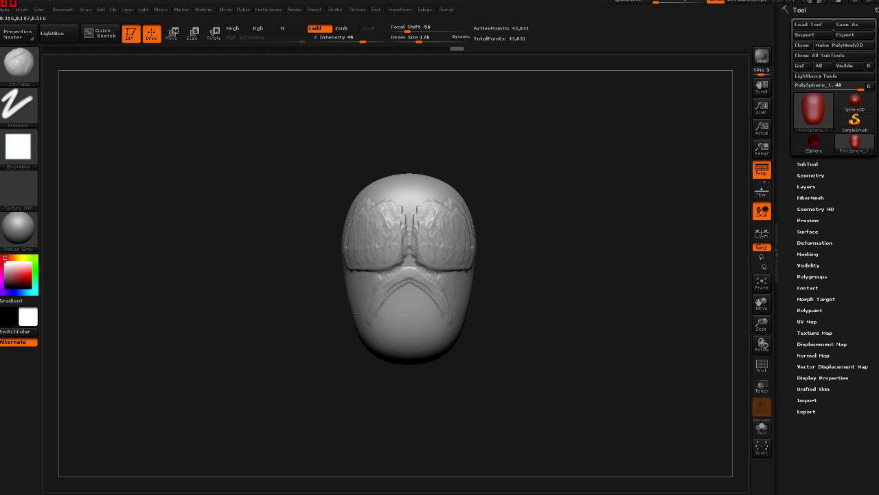
pyautogui.moveTo(406, 274)
pyautogui.mouseDown()
pyautogui.moveTo(371, 321)
pyautogui.moveTo(394, 344)
pyautogui.mouseUp()
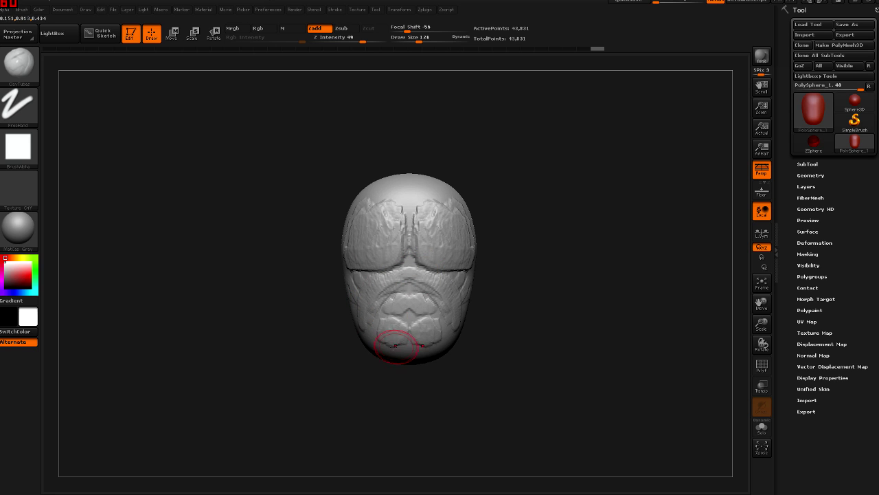
pyautogui.moveTo(419, 312)
pyautogui.mouseDown(button='right')
pyautogui.moveTo(419, 199)
pyautogui.moveTo(431, 192)
pyautogui.mouseUp(button='right')
# - Carve a groove band and streak across the forehead, checking from the front
pyautogui.moveTo(431, 192)
pyautogui.mouseDown()
pyautogui.moveTo(385, 182)
pyautogui.moveTo(439, 178)
pyautogui.mouseUp()
pyautogui.moveTo(381, 183); pyautogui.dragTo(427, 184)
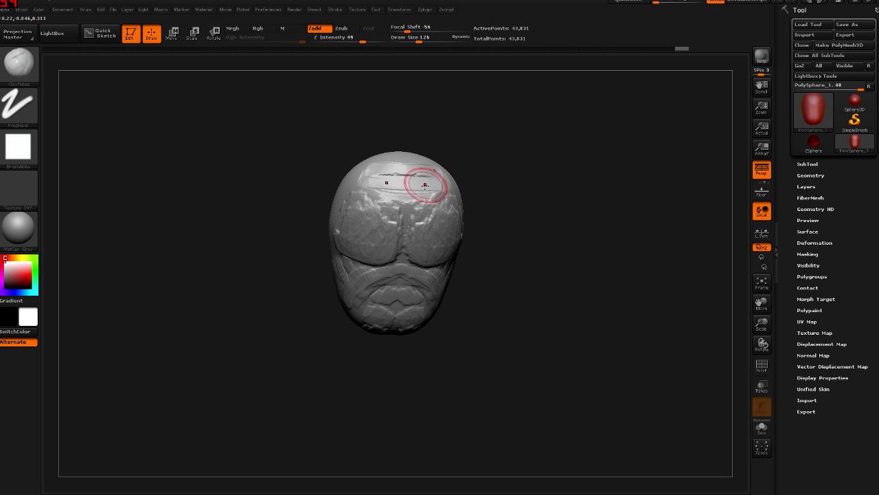
pyautogui.moveTo(433, 171); pyautogui.dragTo(435, 190, button='right')
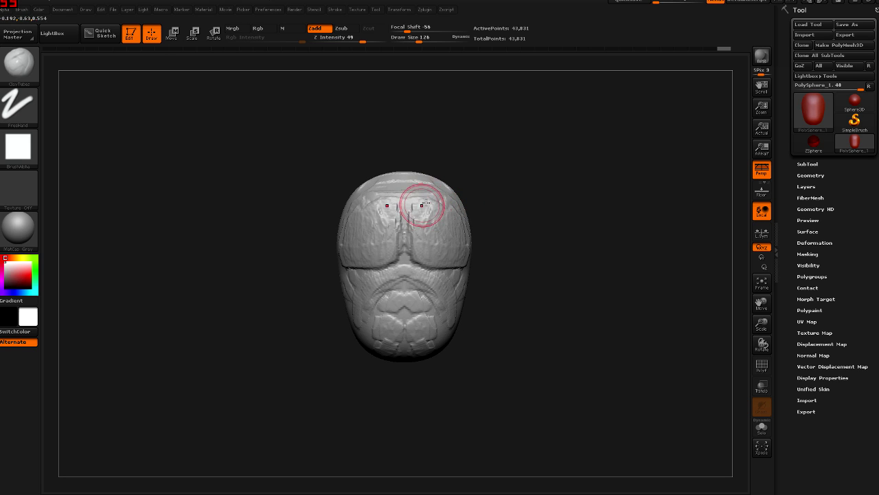
pyautogui.moveTo(392, 189); pyautogui.dragTo(415, 191)
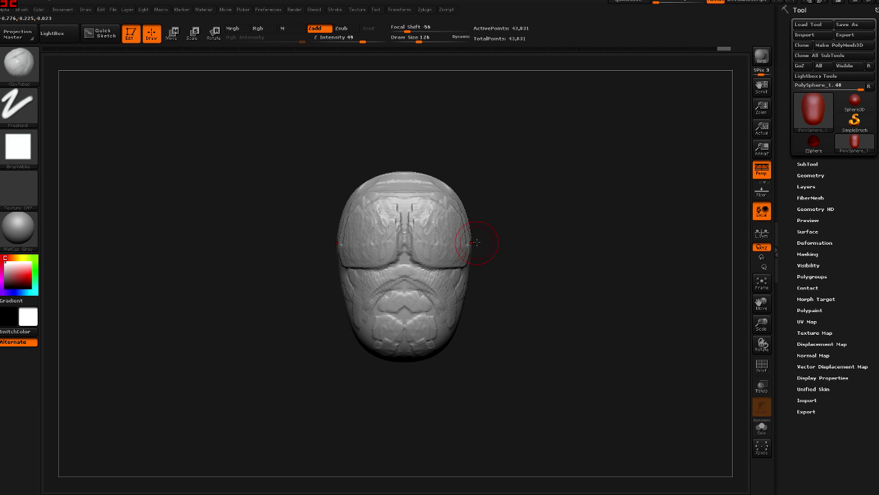
pyautogui.moveTo(497, 236)
pyautogui.mouseDown()
pyautogui.moveTo(460, 232)
pyautogui.moveTo(506, 247)
pyautogui.mouseUp()
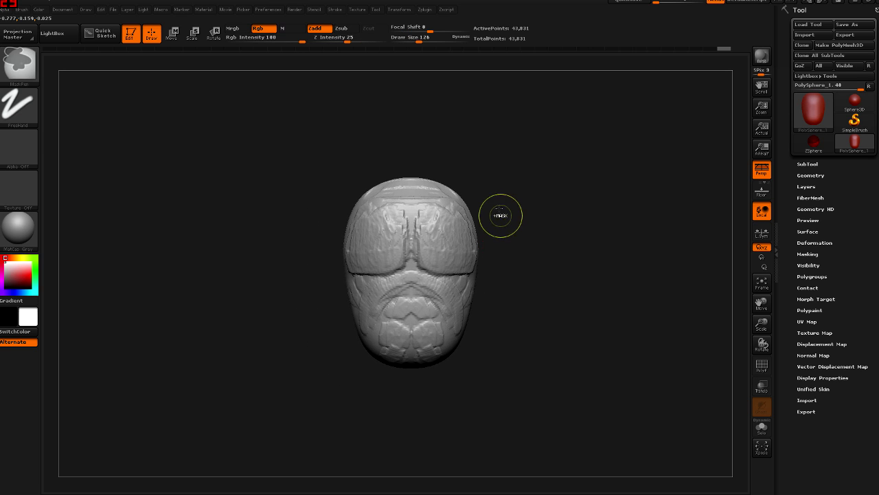
# - Orbit around the head, viewing it from three-quarter, top, front and side angles
pyautogui.keyDown('alt'); pyautogui.moveTo(500, 215); pyautogui.dragTo(489, 228); pyautogui.keyUp('alt')
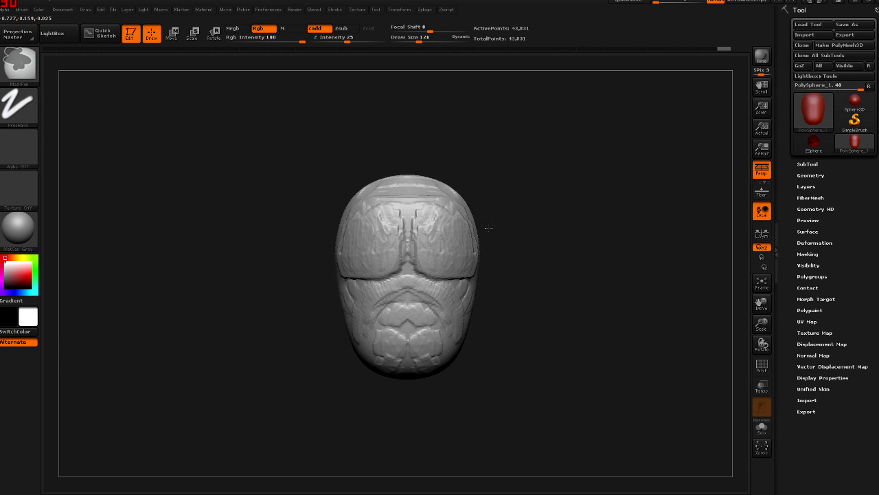
pyautogui.moveTo(542, 202)
pyautogui.mouseDown()
pyautogui.moveTo(504, 215)
pyautogui.moveTo(550, 204)
pyautogui.moveTo(524, 232)
pyautogui.mouseUp()
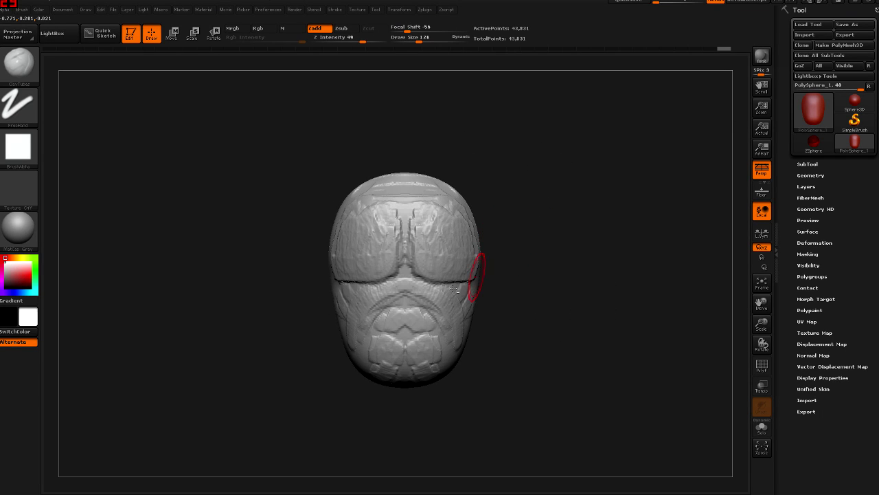
pyautogui.moveTo(454, 289); pyautogui.dragTo(444, 203)
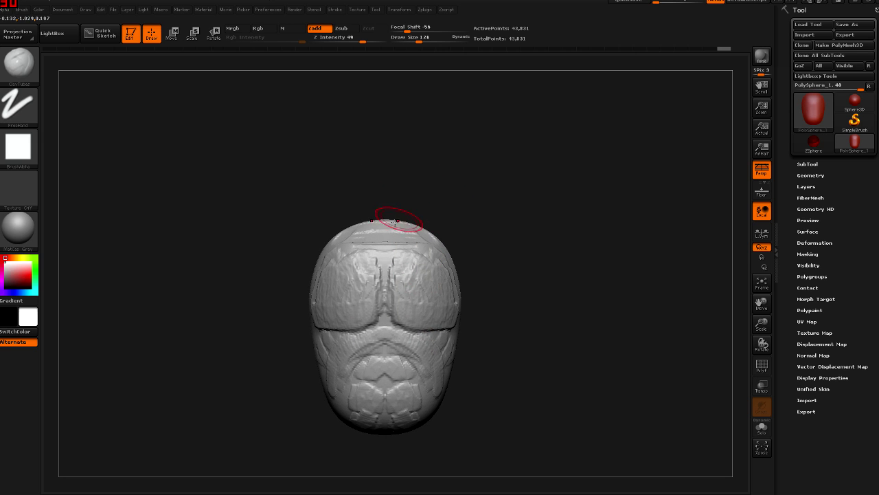
pyautogui.moveTo(409, 237); pyautogui.dragTo(376, 253)
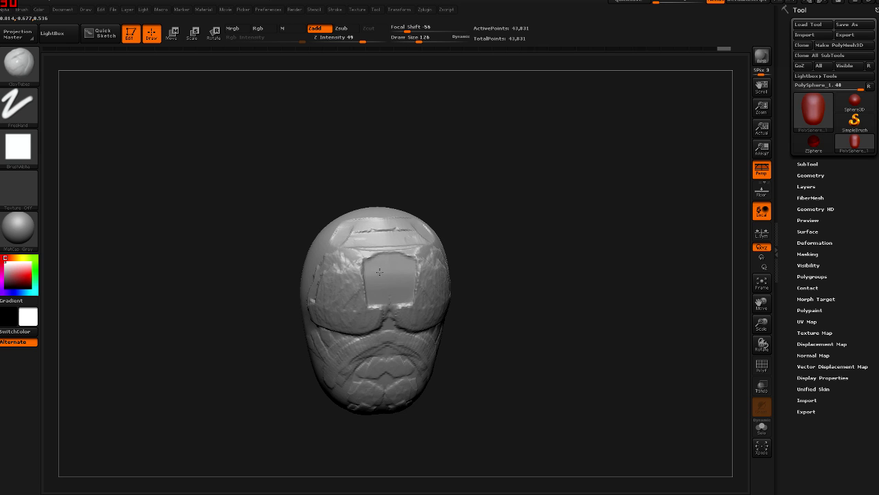
pyautogui.moveTo(440, 288); pyautogui.dragTo(424, 286)
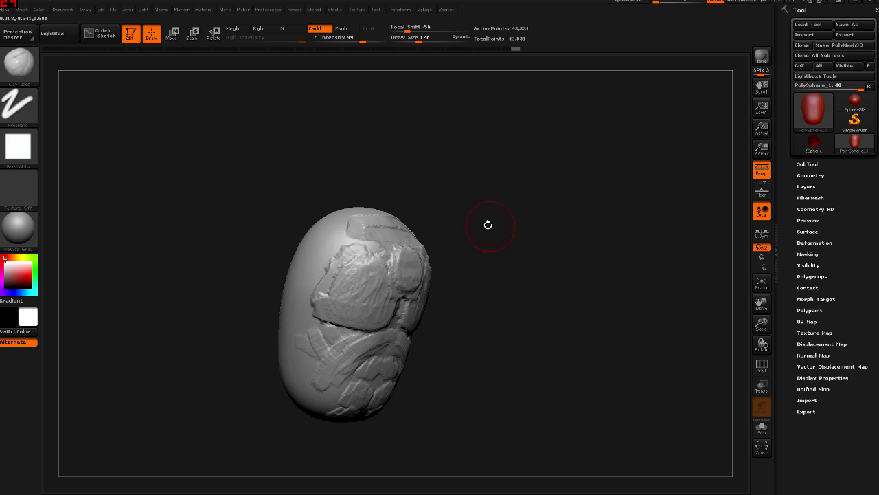
# - Add ClayTubes strokes across the top of the head while turning it between front and side
pyautogui.moveTo(489, 225); pyautogui.dragTo(503, 222)
pyautogui.moveTo(458, 243)
pyautogui.keyDown('shift'); pyautogui.mouseDown()
pyautogui.moveTo(437, 234)
pyautogui.moveTo(466, 268)
pyautogui.mouseUp(); pyautogui.keyUp('shift')
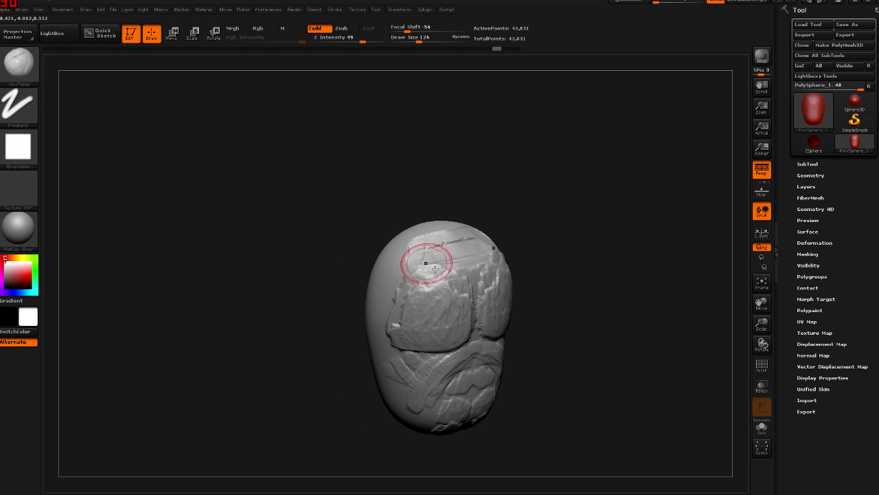
pyautogui.moveTo(460, 255)
pyautogui.mouseDown()
pyautogui.moveTo(413, 261)
pyautogui.moveTo(451, 238)
pyautogui.moveTo(494, 248)
pyautogui.mouseUp()
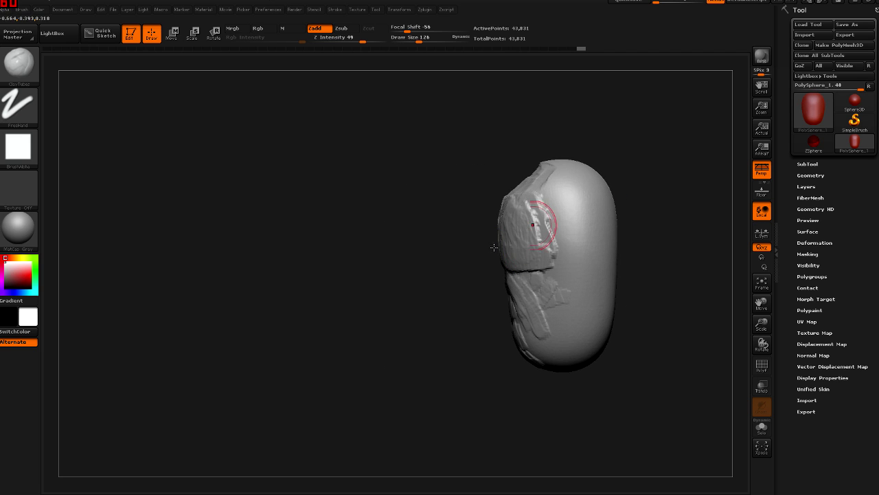
pyautogui.moveTo(540, 231); pyautogui.dragTo(533, 291)
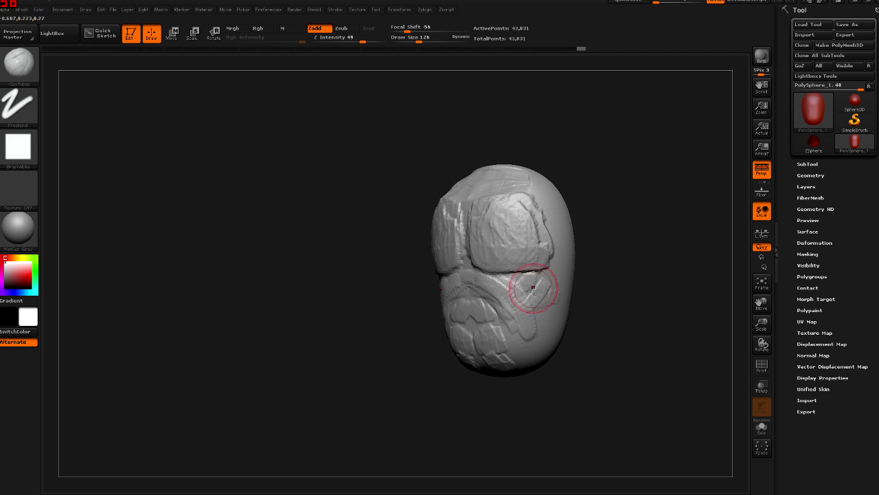
pyautogui.moveTo(561, 306)
pyautogui.mouseDown()
pyautogui.moveTo(497, 300)
pyautogui.moveTo(506, 244)
pyautogui.moveTo(481, 309)
pyautogui.mouseUp()
# - Carve vertical grooves and symmetric ridges across the head's upper, central and right side
pyautogui.moveTo(512, 227)
pyautogui.mouseDown()
pyautogui.moveTo(508, 371)
pyautogui.moveTo(529, 358)
pyautogui.moveTo(558, 226)
pyautogui.moveTo(507, 230)
pyautogui.moveTo(543, 209)
pyautogui.moveTo(562, 249)
pyautogui.mouseUp()
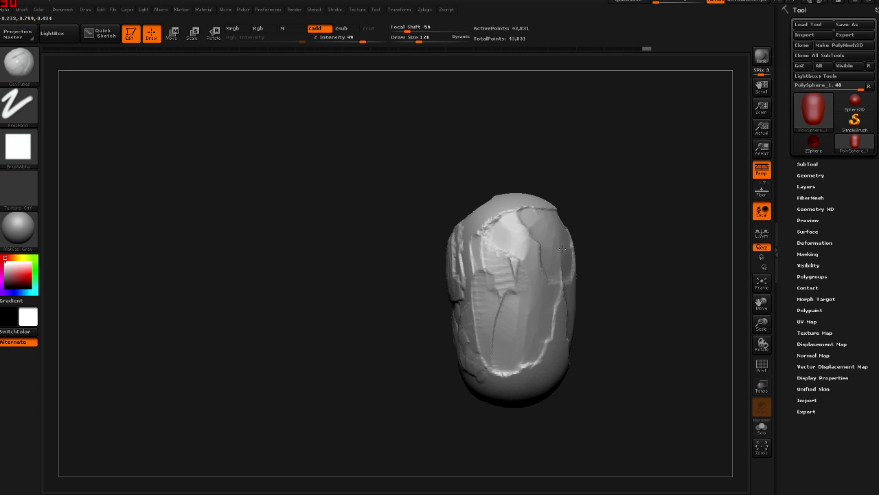
pyautogui.moveTo(522, 227); pyautogui.dragTo(529, 289)
pyautogui.moveTo(570, 303); pyautogui.dragTo(559, 296)
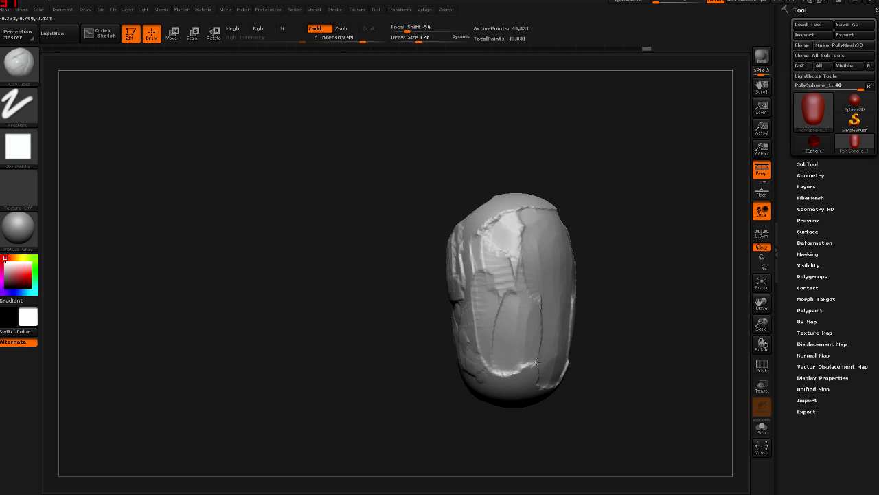
pyautogui.moveTo(543, 355); pyautogui.dragTo(535, 348)
pyautogui.moveTo(519, 316)
pyautogui.mouseDown()
pyautogui.moveTo(546, 291)
pyautogui.moveTo(553, 206)
pyautogui.moveTo(555, 385)
pyautogui.moveTo(563, 275)
pyautogui.moveTo(553, 207)
pyautogui.moveTo(537, 314)
pyautogui.moveTo(562, 371)
pyautogui.mouseUp()
pyautogui.moveTo(542, 242); pyautogui.dragTo(514, 283)
pyautogui.moveTo(506, 228); pyautogui.dragTo(507, 368)
pyautogui.moveTo(549, 327)
pyautogui.mouseDown()
pyautogui.moveTo(588, 335)
pyautogui.moveTo(568, 315)
pyautogui.mouseUp()
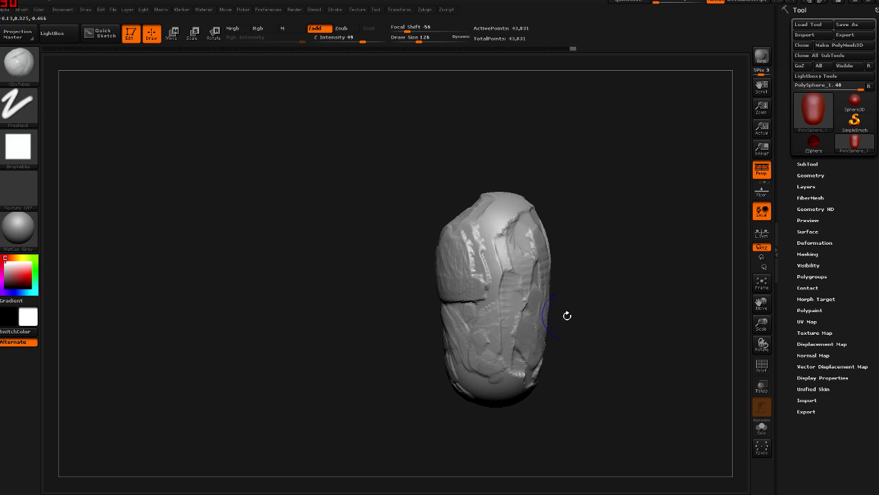
# - Switch to the Move brush and raise Draw Size to 277
pyautogui.press('b')
pyautogui.press('m')
pyautogui.press('v')
pyautogui.press('s')
pyautogui.moveTo(522, 336); pyautogui.dragTo(540, 331)
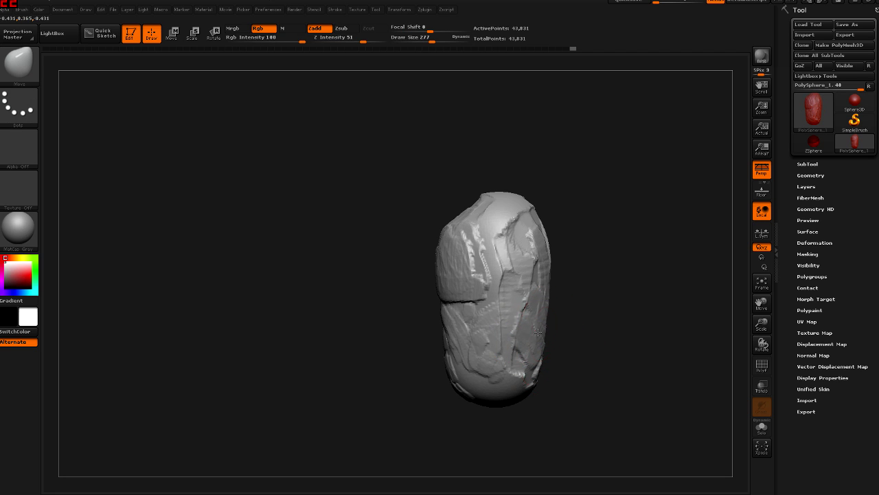
# - Smooth the rough lower-left patches and the detail along the right side
pyautogui.moveTo(540, 309); pyautogui.dragTo(540, 300, button='right')
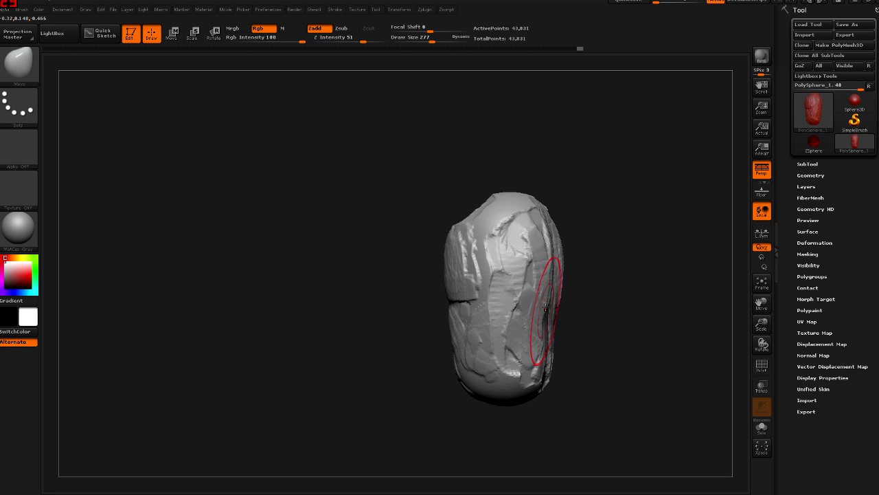
pyautogui.moveTo(531, 298); pyautogui.dragTo(550, 322, button='right')
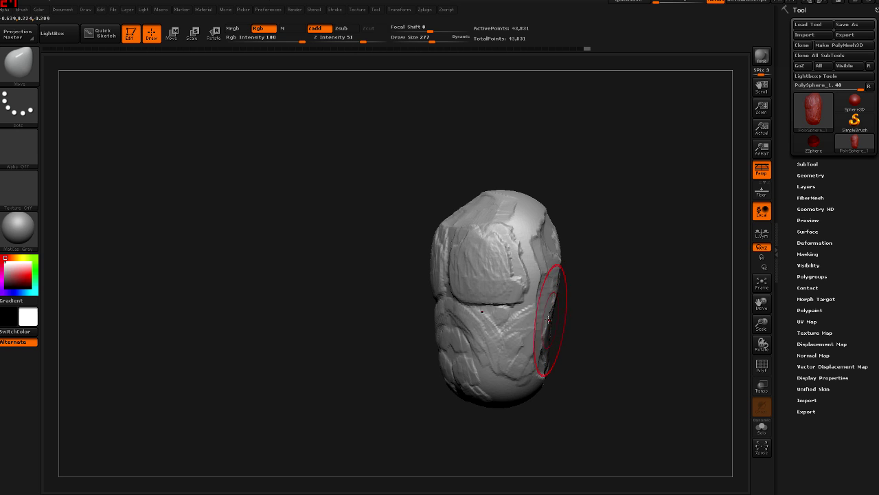
pyautogui.moveTo(524, 380)
pyautogui.mouseDown(button='right')
pyautogui.moveTo(547, 348)
pyautogui.moveTo(546, 386)
pyautogui.moveTo(507, 377)
pyautogui.moveTo(527, 373)
pyautogui.moveTo(550, 327)
pyautogui.moveTo(495, 319)
pyautogui.moveTo(485, 326)
pyautogui.moveTo(488, 347)
pyautogui.mouseUp(button='right')
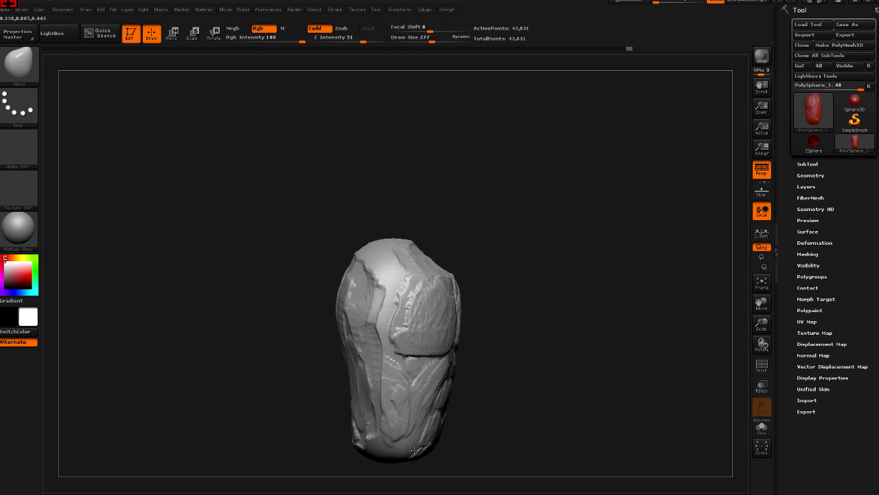
pyautogui.moveTo(430, 432)
pyautogui.mouseDown(button='right')
pyautogui.moveTo(415, 397)
pyautogui.moveTo(423, 417)
pyautogui.moveTo(460, 412)
pyautogui.mouseUp(button='right')
pyautogui.keyDown('shift'); pyautogui.moveTo(397, 406); pyautogui.dragTo(426, 406); pyautogui.keyUp('shift')
pyautogui.moveTo(462, 383)
pyautogui.keyDown('shift'); pyautogui.mouseDown()
pyautogui.moveTo(462, 329)
pyautogui.moveTo(462, 372)
pyautogui.mouseUp(); pyautogui.keyUp('shift')
# - Nudge the surface near the right jaw from a front view, then set Draw Size to 82
pyautogui.moveTo(504, 337)
pyautogui.mouseDown()
pyautogui.moveTo(510, 326)
pyautogui.moveTo(314, 294)
pyautogui.moveTo(363, 284)
pyautogui.mouseUp()
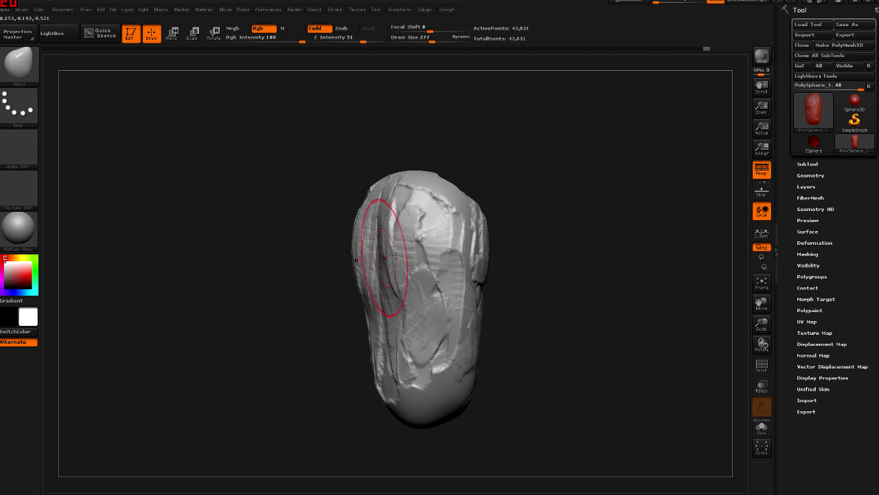
pyautogui.moveTo(382, 265); pyautogui.dragTo(401, 256)
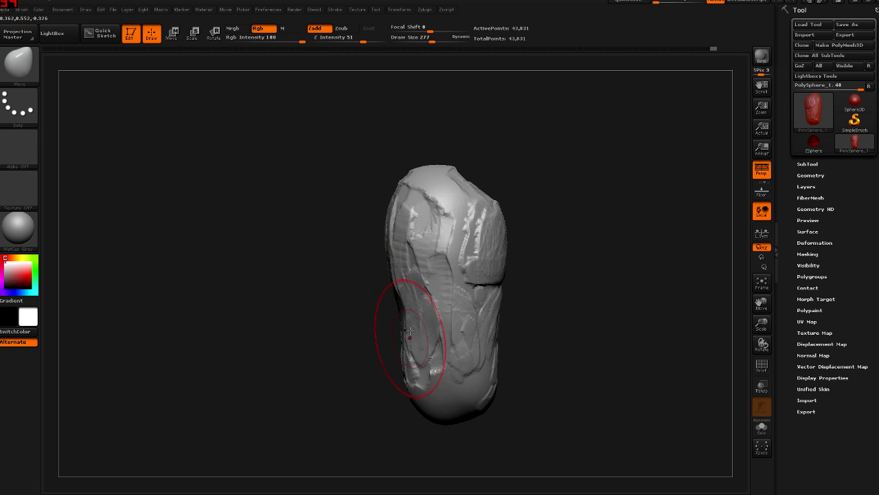
pyautogui.moveTo(402, 356)
pyautogui.keyDown('shift'); pyautogui.mouseDown()
pyautogui.moveTo(481, 294)
pyautogui.moveTo(428, 272)
pyautogui.mouseUp(); pyautogui.keyUp('shift')
pyautogui.moveTo(529, 366); pyautogui.dragTo(534, 280)
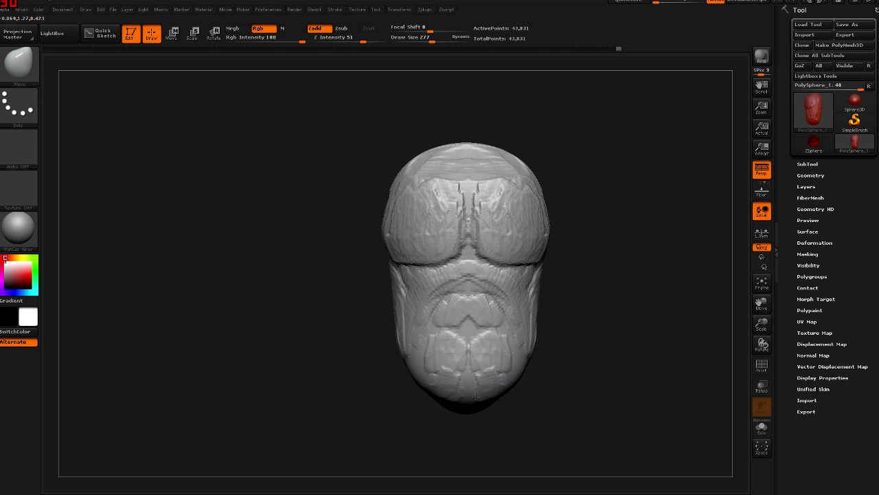
pyautogui.keyDown('alt'); pyautogui.moveTo(524, 252); pyautogui.dragTo(483, 321); pyautogui.keyUp('alt')
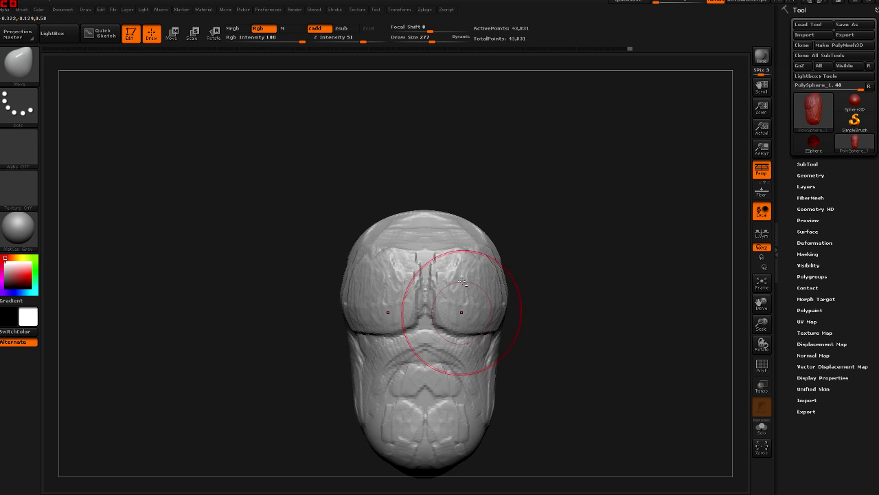
pyautogui.press('s')
pyautogui.moveTo(423, 243); pyautogui.dragTo(400, 243)
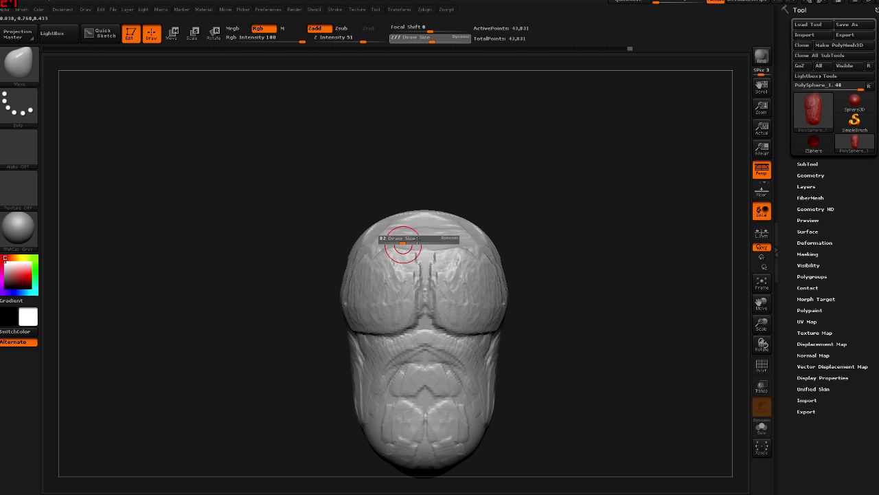
# - Mask a round patch on the crown of the head with MaskPen
pyautogui.keyDown('alt'); pyautogui.moveTo(447, 199); pyautogui.dragTo(419, 280); pyautogui.keyUp('alt')
pyautogui.press('b')
pyautogui.press('c')
pyautogui.press('b')
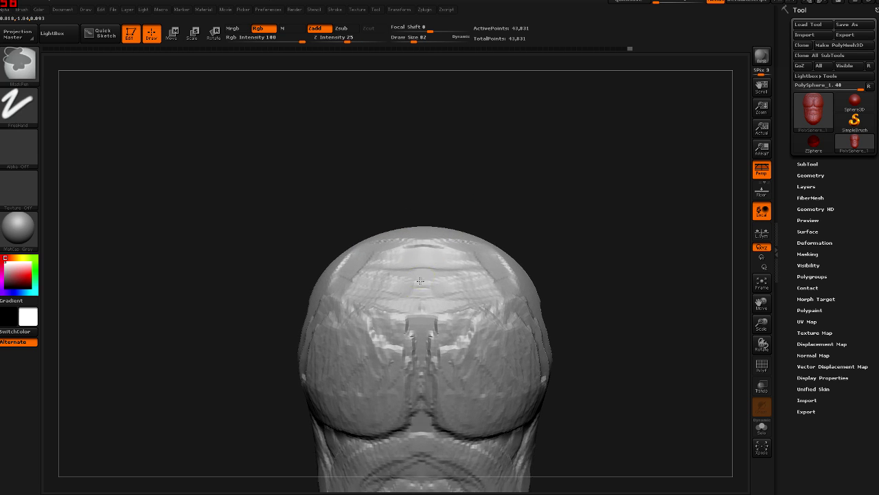
pyautogui.moveTo(420, 280); pyautogui.dragTo(422, 280, button='right')
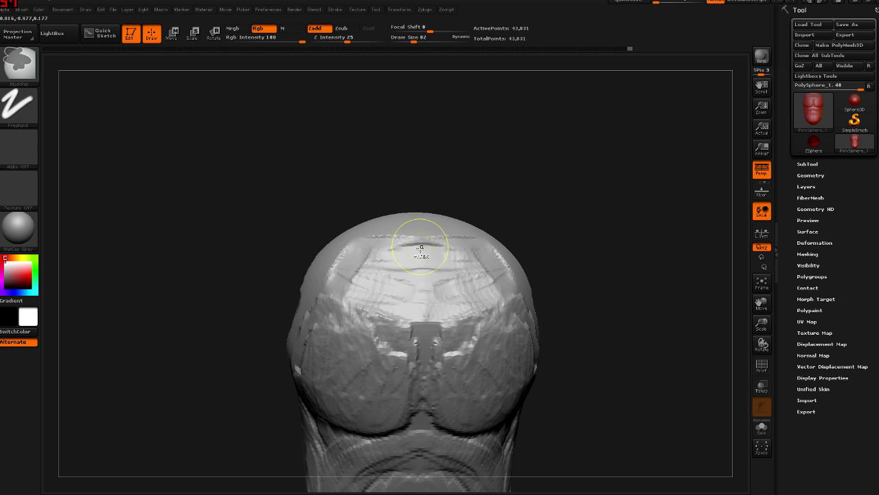
pyautogui.keyDown('ctrl'); pyautogui.moveTo(421, 239); pyautogui.dragTo(412, 253); pyautogui.keyUp('ctrl')
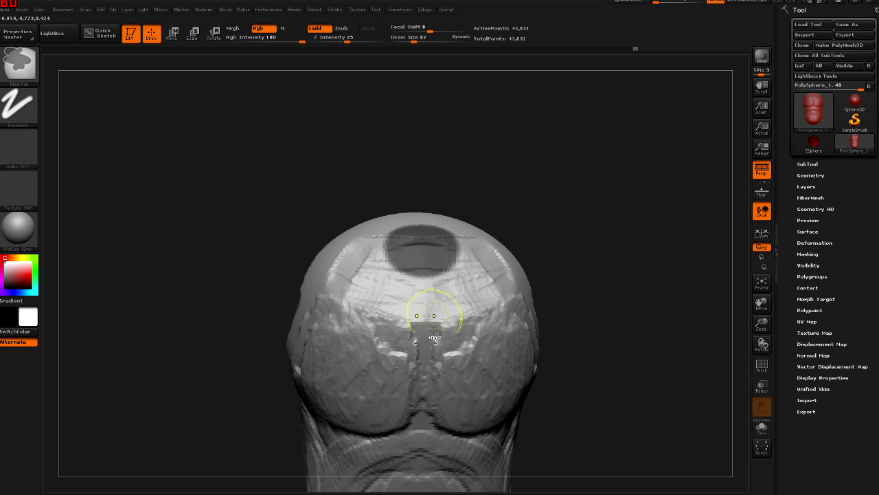
# - Try reshaping the head's centre and creasing a V across the brow
pyautogui.moveTo(393, 289); pyautogui.dragTo(397, 317, button='right')
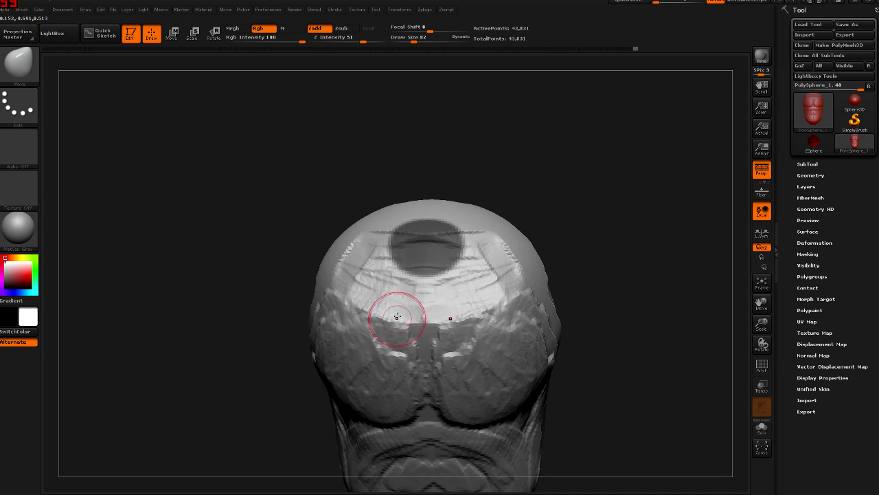
pyautogui.press('ctrl')
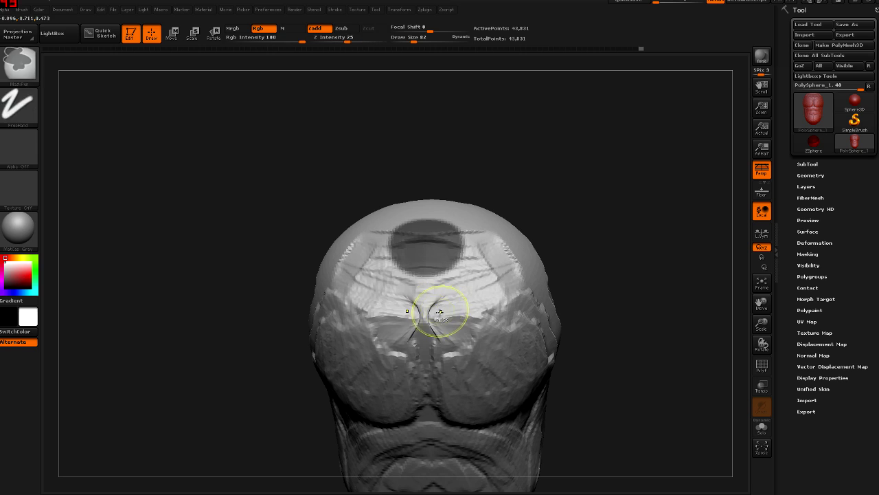
pyautogui.moveTo(422, 314); pyautogui.dragTo(402, 337)
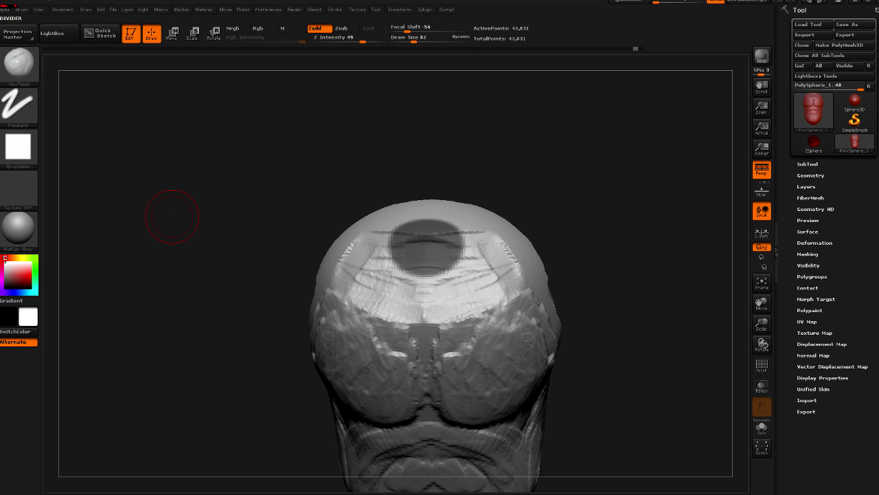
pyautogui.moveTo(483, 295); pyautogui.dragTo(452, 302)
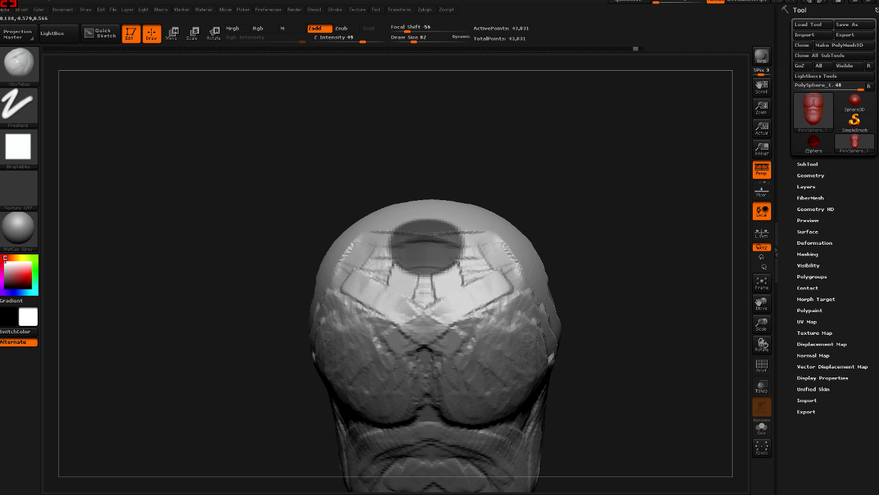
pyautogui.moveTo(464, 208)
pyautogui.mouseDown()
pyautogui.moveTo(567, 271)
pyautogui.moveTo(566, 334)
pyautogui.moveTo(535, 341)
pyautogui.moveTo(456, 298)
pyautogui.mouseUp()
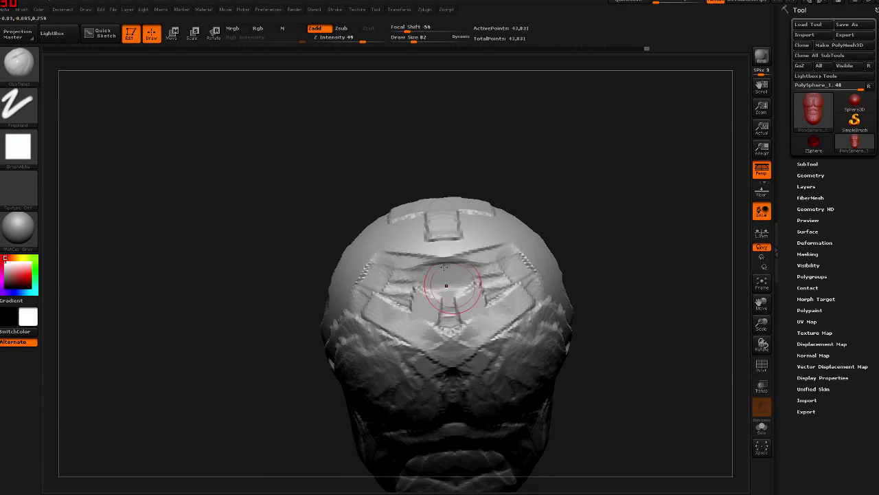
# - Undo the brow crease and invert the mask so only the crown patch is free
pyautogui.hotkey('ctrl', 'z')
pyautogui.hotkey('ctrl', 'z')
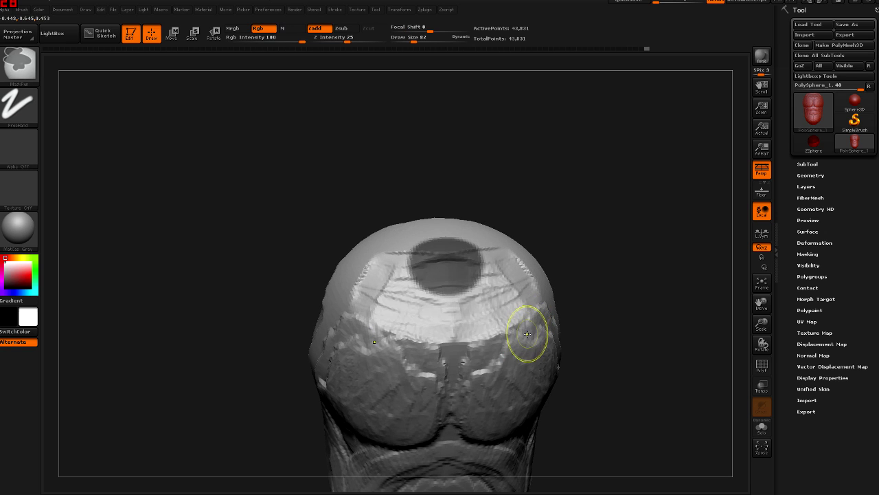
pyautogui.hotkey('ctrl', 'z')
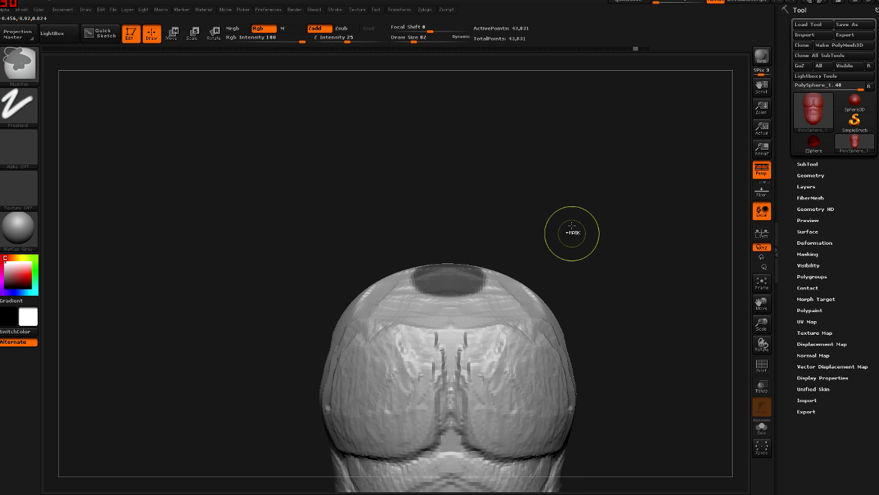
pyautogui.keyDown('ctrl'); pyautogui.click(585, 235); pyautogui.keyUp('ctrl')
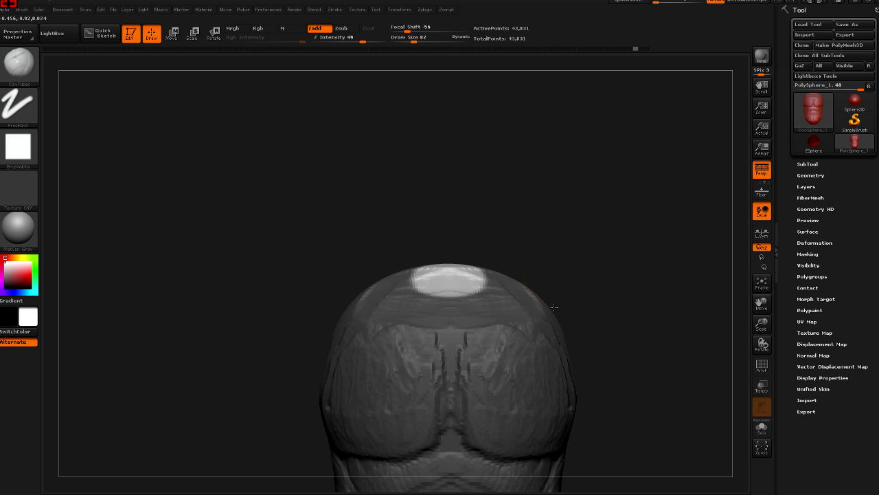
pyautogui.moveTo(555, 281); pyautogui.dragTo(549, 317)
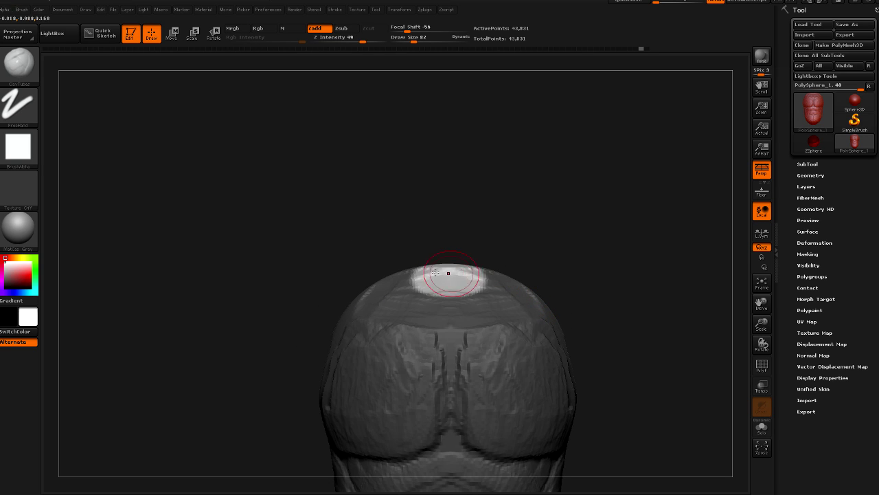
# - Try extruding the crown with a vertical transpose line, then undo it
pyautogui.moveTo(435, 273); pyautogui.dragTo(424, 230)
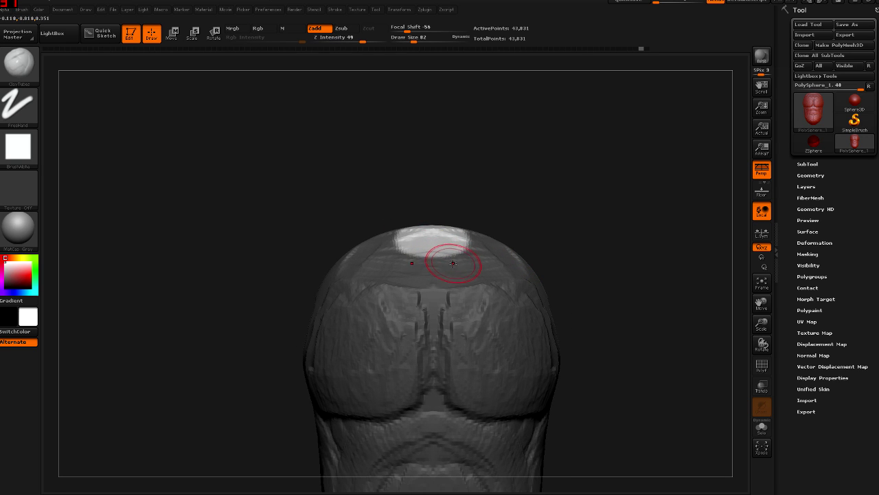
pyautogui.press('b')
pyautogui.press('m')
pyautogui.press('v')
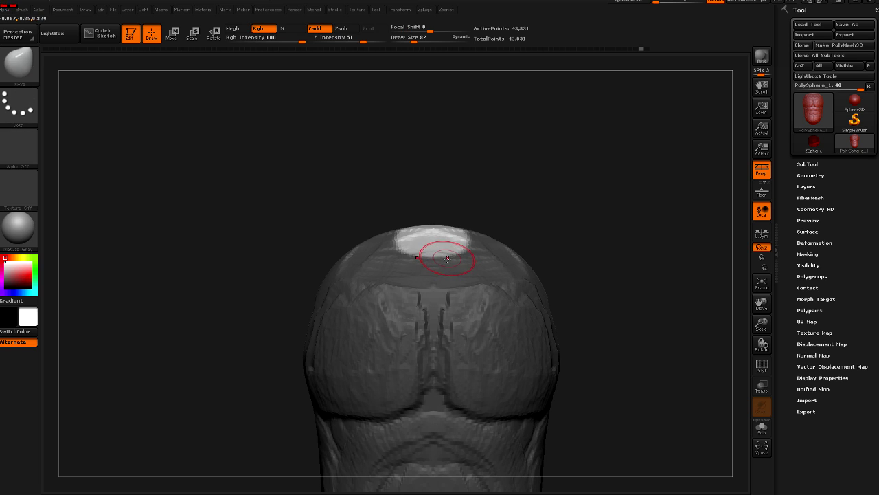
pyautogui.press('w')
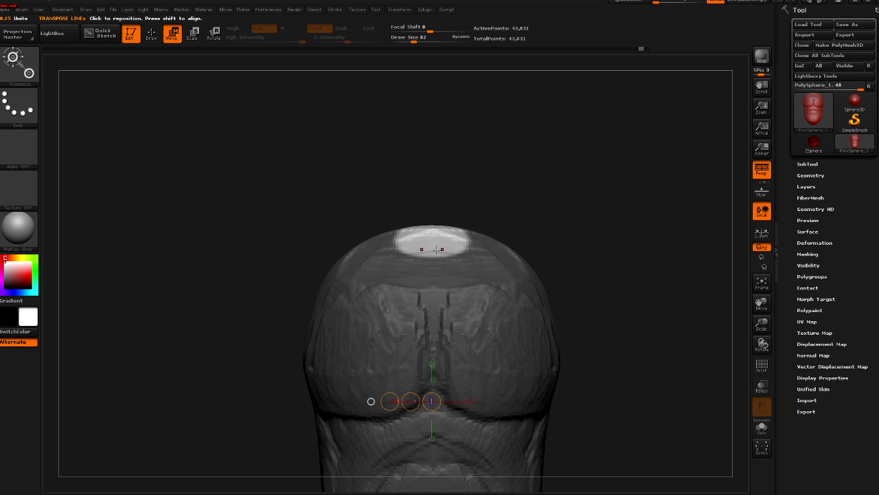
pyautogui.moveTo(434, 306); pyautogui.dragTo(438, 122)
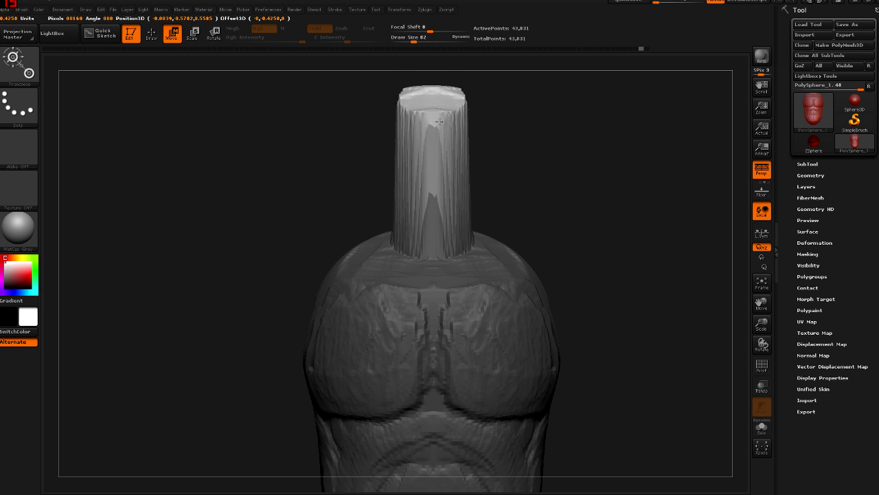
pyautogui.moveTo(438, 122); pyautogui.dragTo(435, 121)
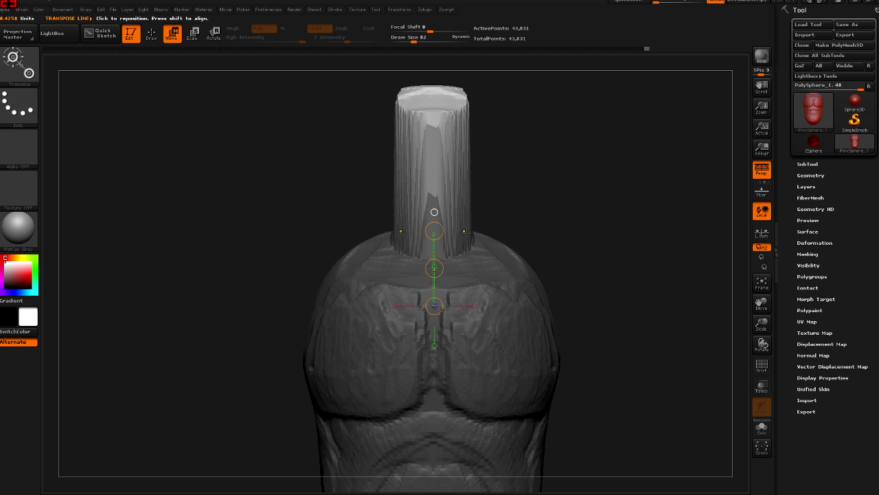
pyautogui.hotkey('ctrl', 'z')
pyautogui.press('q')
# - Pull the crown up with the Move brush at Draw Size 385, then undo it
pyautogui.press('b')
pyautogui.press('m')
pyautogui.press('v')
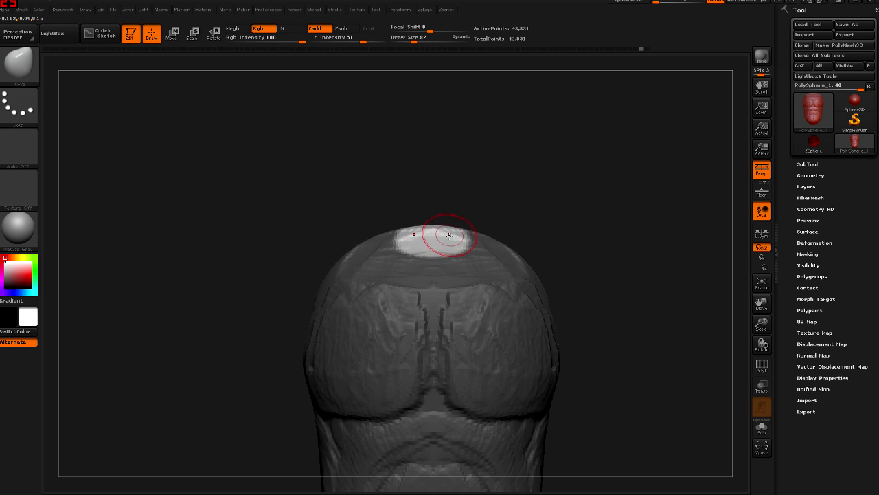
pyautogui.press(']')
pyautogui.press(']')
pyautogui.press(']')
pyautogui.moveTo(432, 230); pyautogui.dragTo(422, 98)
pyautogui.moveTo(481, 178); pyautogui.dragTo(484, 268)
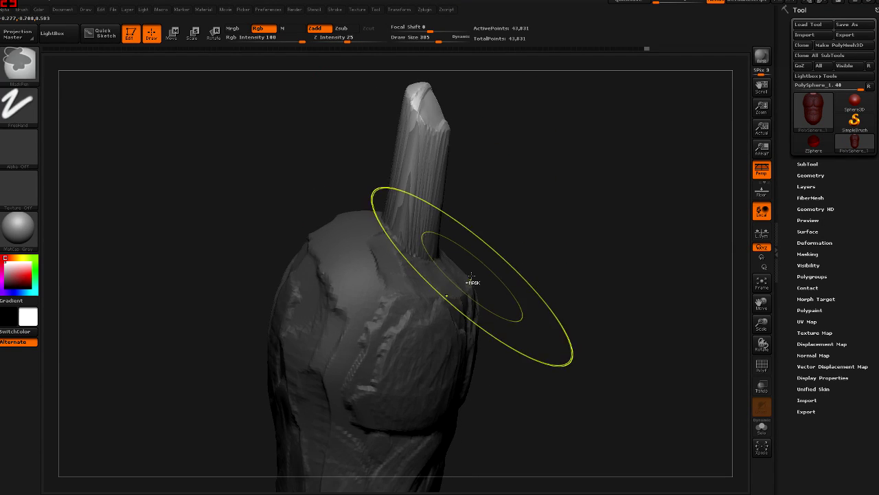
pyautogui.hotkey('ctrl', 'z')
# - Set Draw Size to 170 and mask the front of the body
pyautogui.press('s')
pyautogui.moveTo(455, 274); pyautogui.dragTo(435, 272)
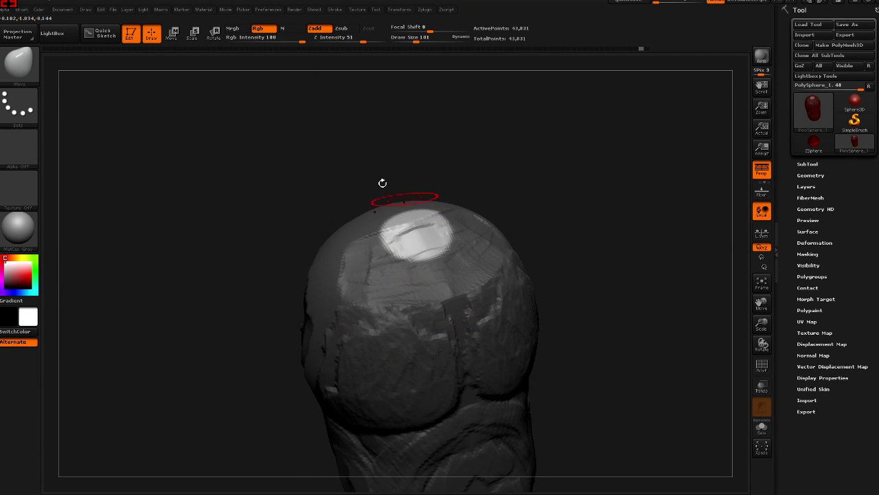
pyautogui.press('ctrl')
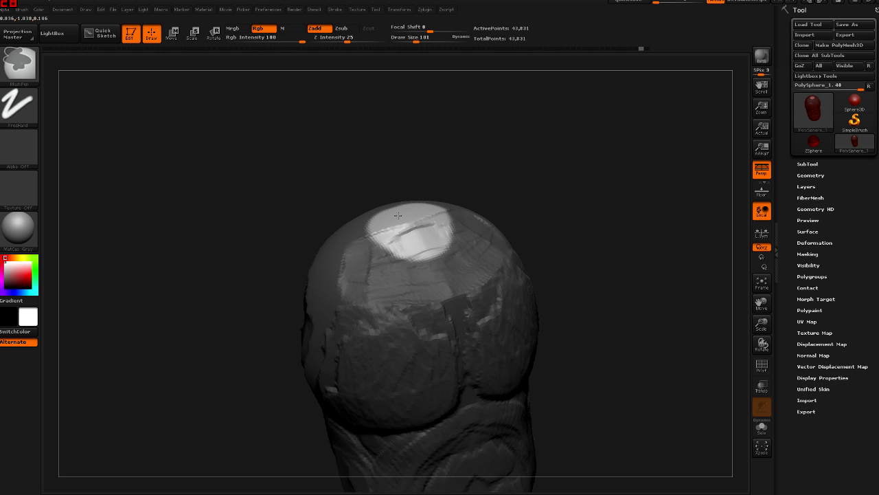
pyautogui.moveTo(437, 230); pyautogui.dragTo(446, 246)
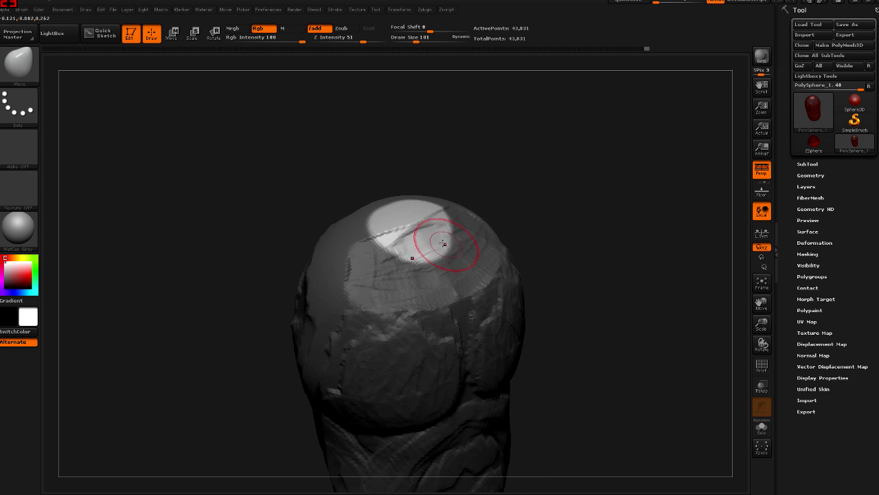
pyautogui.keyDown('ctrl'); pyautogui.moveTo(447, 360); pyautogui.dragTo(481, 316); pyautogui.keyUp('ctrl')
pyautogui.moveTo(440, 354)
pyautogui.keyDown('ctrl'); pyautogui.mouseDown()
pyautogui.moveTo(421, 353)
pyautogui.moveTo(468, 329)
pyautogui.mouseUp(); pyautogui.keyUp('ctrl')
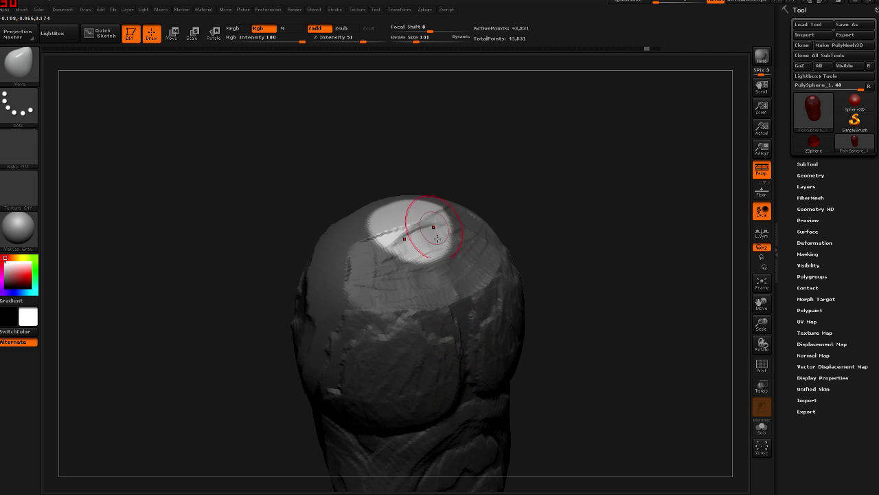
pyautogui.keyDown('shift'); pyautogui.moveTo(436, 237); pyautogui.dragTo(433, 222); pyautogui.keyUp('shift')
# - At Draw Size 277, pull the top of the head into a tall dome and show the wireframe
pyautogui.press('s')
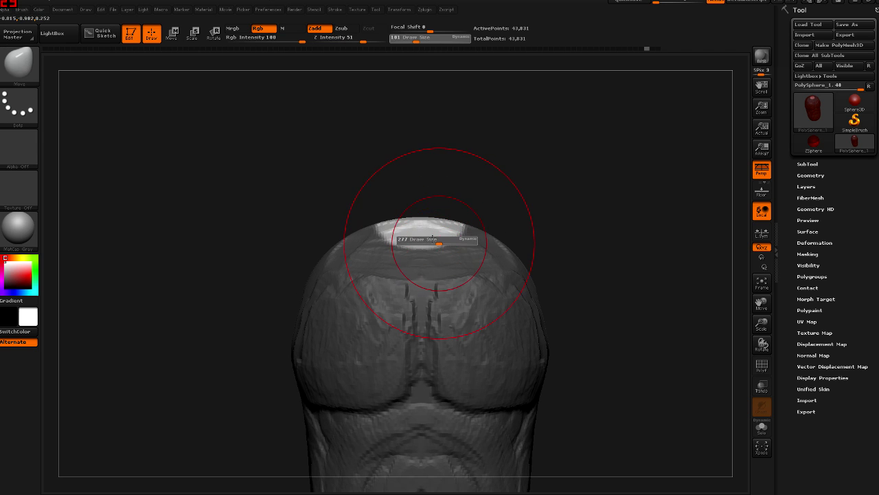
pyautogui.moveTo(401, 216); pyautogui.dragTo(395, 72)
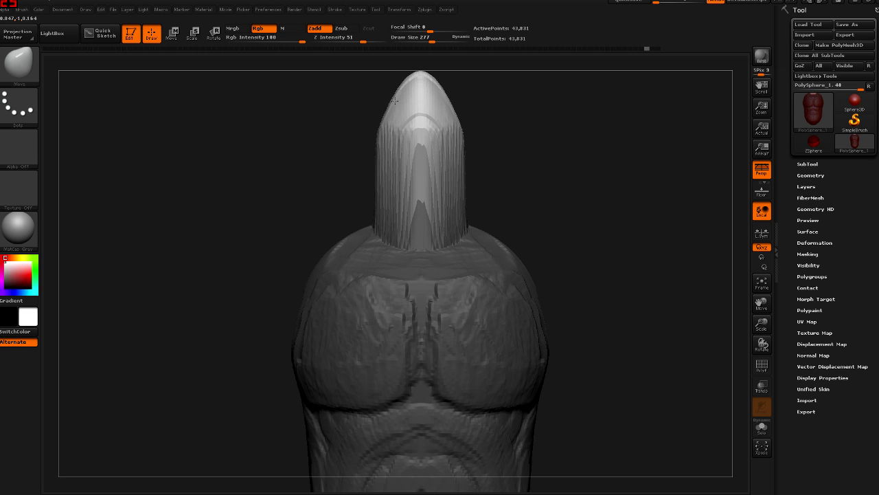
pyautogui.moveTo(393, 227); pyautogui.dragTo(422, 241)
pyautogui.hotkey('shift', 'f')
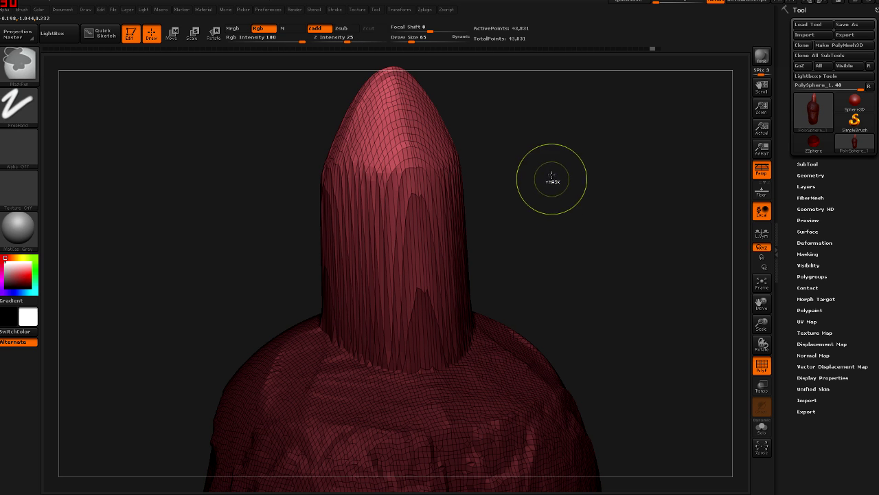
# - DynaMesh the model to 37,894 evenly spaced points, hide the wireframe, and zoom to the neck
pyautogui.keyDown('ctrl'); pyautogui.moveTo(549, 139); pyautogui.dragTo(562, 275); pyautogui.keyUp('ctrl')
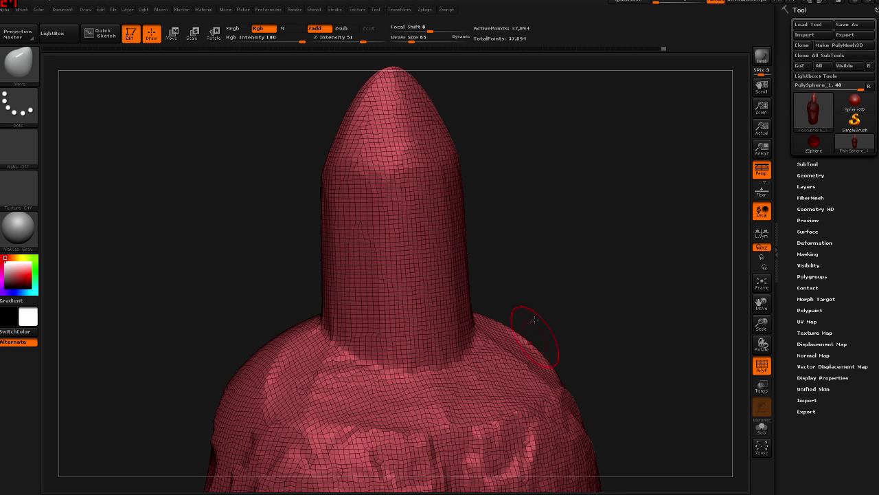
pyautogui.keyDown('alt'); pyautogui.moveTo(535, 335); pyautogui.dragTo(529, 263); pyautogui.keyUp('alt')
pyautogui.hotkey('shift', 'f')
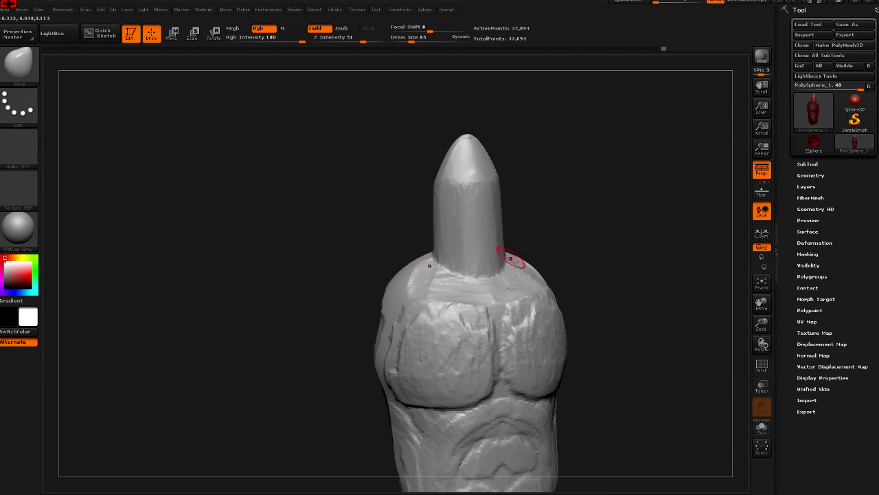
pyautogui.moveTo(468, 213); pyautogui.dragTo(487, 251)
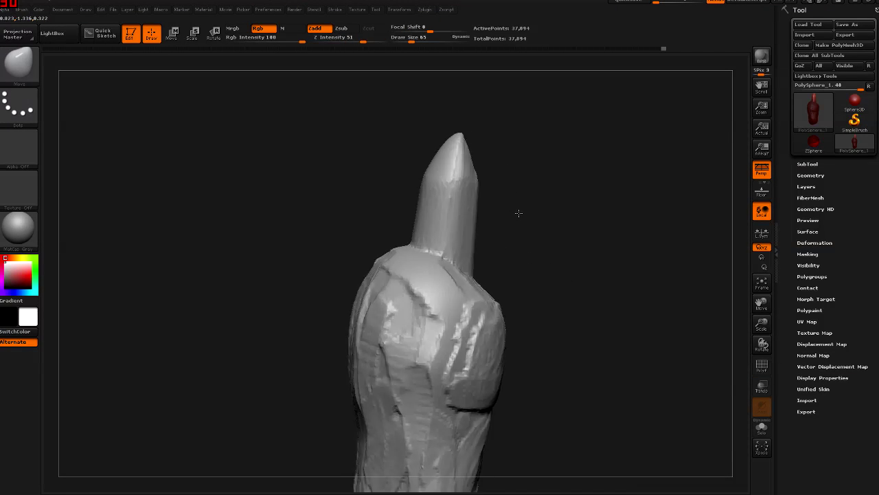
pyautogui.keyDown('ctrl'); pyautogui.moveTo(461, 245); pyautogui.dragTo(483, 288, button='right'); pyautogui.keyUp('ctrl')
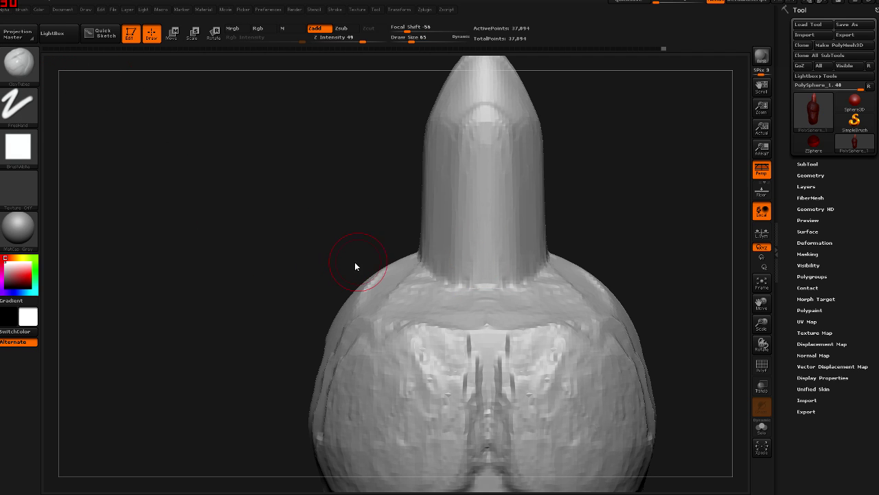
# - At Draw Size 37, carve mirrored grooves at the dome's base and orbit to check them
pyautogui.press('s')
pyautogui.moveTo(357, 261); pyautogui.dragTo(351, 261)
pyautogui.moveTo(436, 246); pyautogui.dragTo(445, 199)
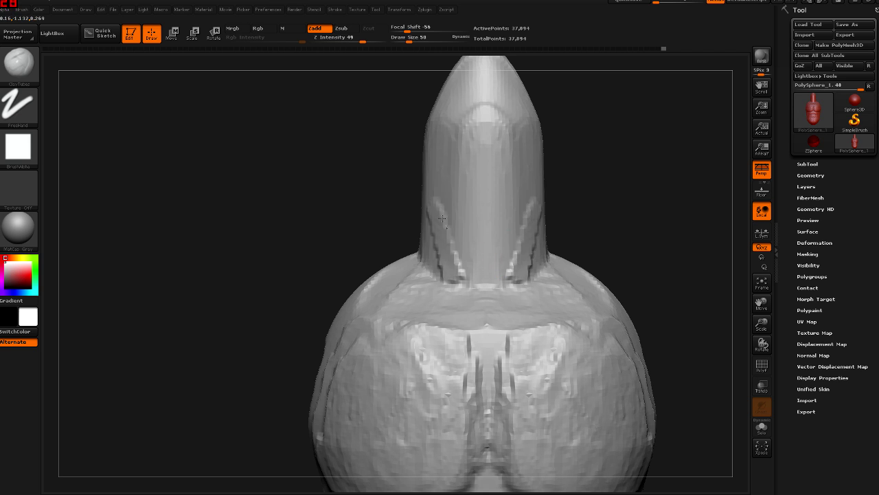
pyautogui.moveTo(563, 226)
pyautogui.mouseDown()
pyautogui.moveTo(540, 267)
pyautogui.moveTo(489, 244)
pyautogui.mouseUp()
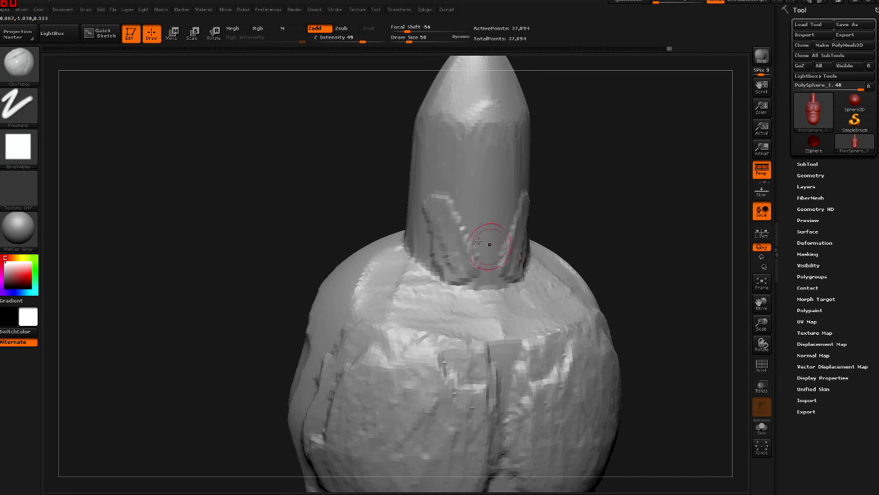
pyautogui.moveTo(522, 190)
pyautogui.mouseDown()
pyautogui.moveTo(550, 275)
pyautogui.moveTo(554, 249)
pyautogui.moveTo(491, 255)
pyautogui.mouseUp()
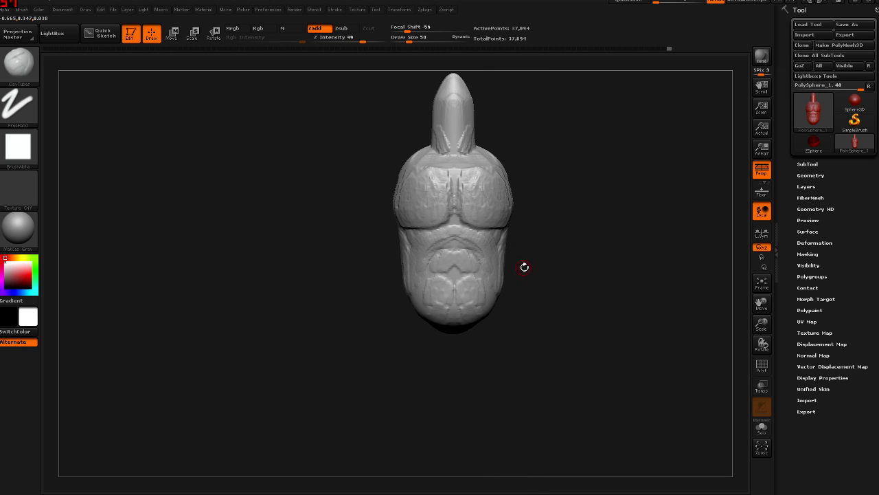
pyautogui.moveTo(525, 257)
pyautogui.mouseDown()
pyautogui.moveTo(495, 255)
pyautogui.moveTo(562, 255)
pyautogui.moveTo(482, 190)
pyautogui.mouseUp()
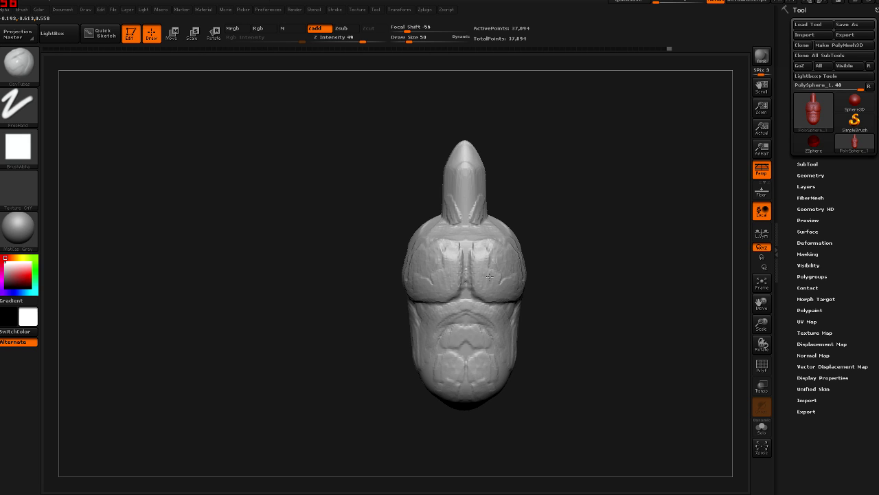
pyautogui.moveTo(518, 290)
pyautogui.mouseDown()
pyautogui.moveTo(490, 347)
pyautogui.moveTo(516, 256)
pyautogui.moveTo(518, 294)
pyautogui.mouseUp()
pyautogui.moveTo(479, 211); pyautogui.dragTo(392, 73)
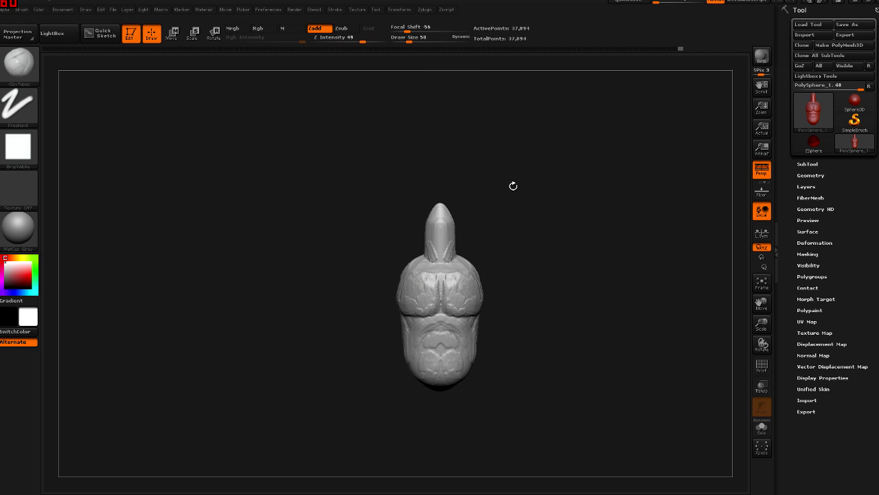
pyautogui.moveTo(479, 250)
pyautogui.mouseDown()
pyautogui.moveTo(503, 305)
pyautogui.moveTo(442, 271)
pyautogui.mouseUp()
# - Select the ClayTubes brush, then the SelectRect tool for hiding geometry
pyautogui.press('b')
pyautogui.press('c')
pyautogui.press('t')
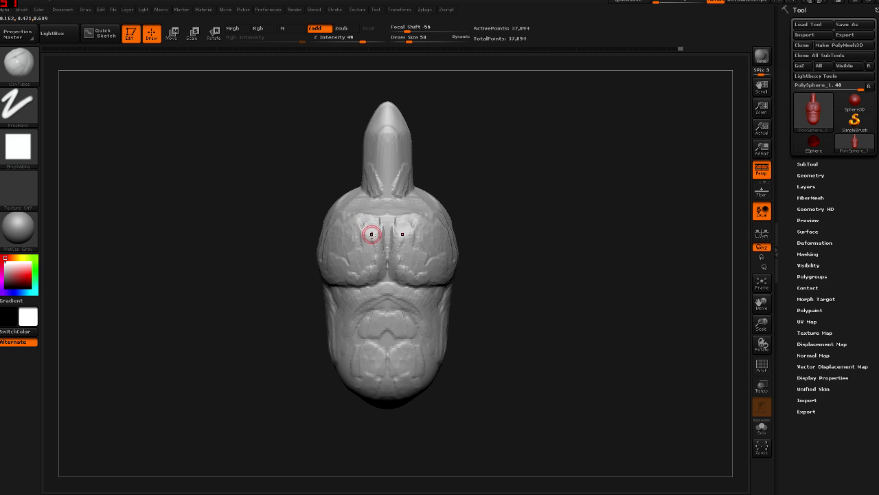
pyautogui.hotkey('ctrl', 'shift')
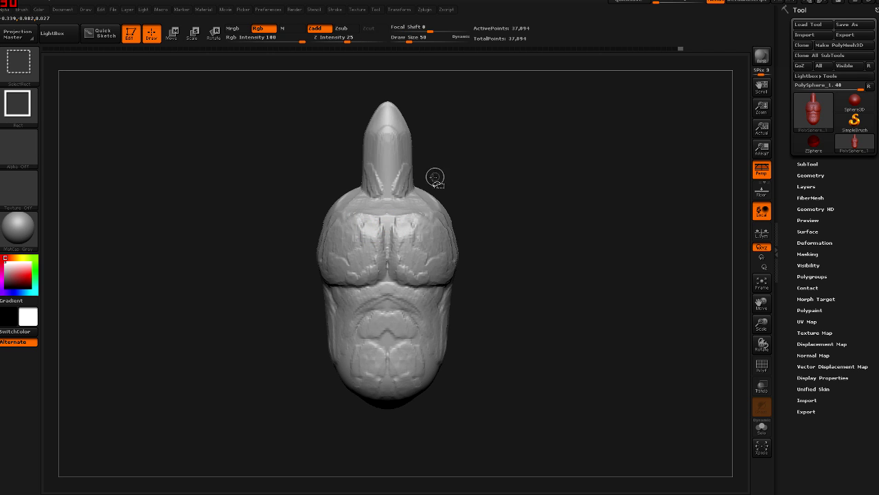
pyautogui.moveTo(501, 95)
pyautogui.keyDown('ctrl'); pyautogui.keyDown('shift'); pyautogui.mouseDown()
pyautogui.moveTo(249, 243)
pyautogui.moveTo(289, 254)
pyautogui.mouseUp(); pyautogui.keyUp('shift'); pyautogui.keyUp('ctrl')
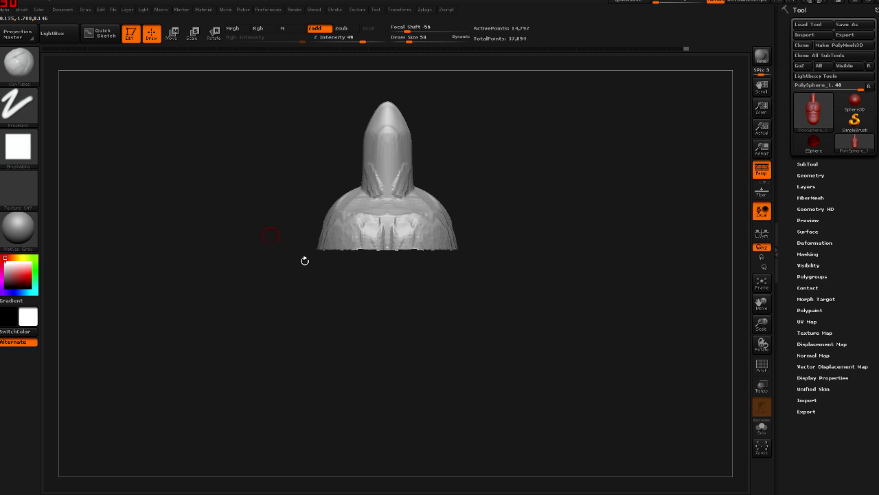
pyautogui.moveTo(299, 244)
pyautogui.mouseDown()
pyautogui.moveTo(418, 185)
pyautogui.moveTo(467, 240)
pyautogui.moveTo(395, 240)
pyautogui.mouseUp()
pyautogui.keyDown('ctrl'); pyautogui.keyDown('shift'); pyautogui.click(489, 197); pyautogui.keyUp('shift'); pyautogui.keyUp('ctrl')
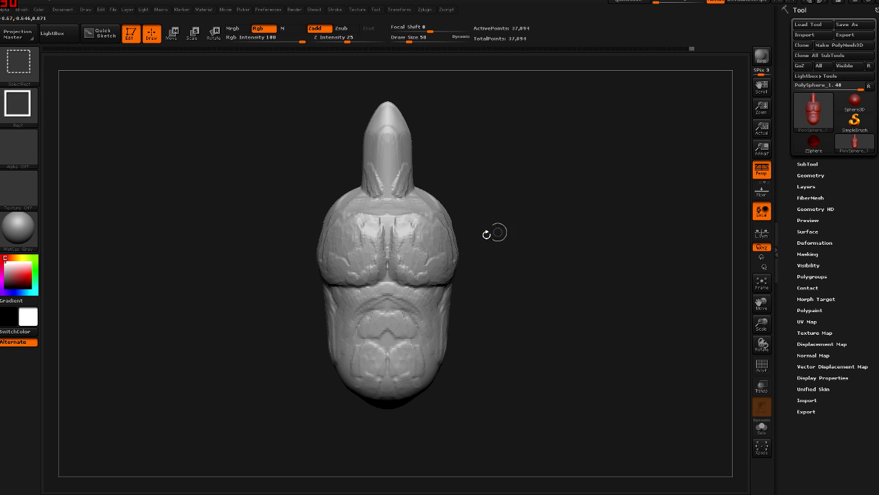
pyautogui.keyDown('ctrl'); pyautogui.keyDown('shift'); pyautogui.moveTo(319, 85); pyautogui.dragTo(471, 189); pyautogui.keyUp('shift'); pyautogui.keyUp('ctrl')
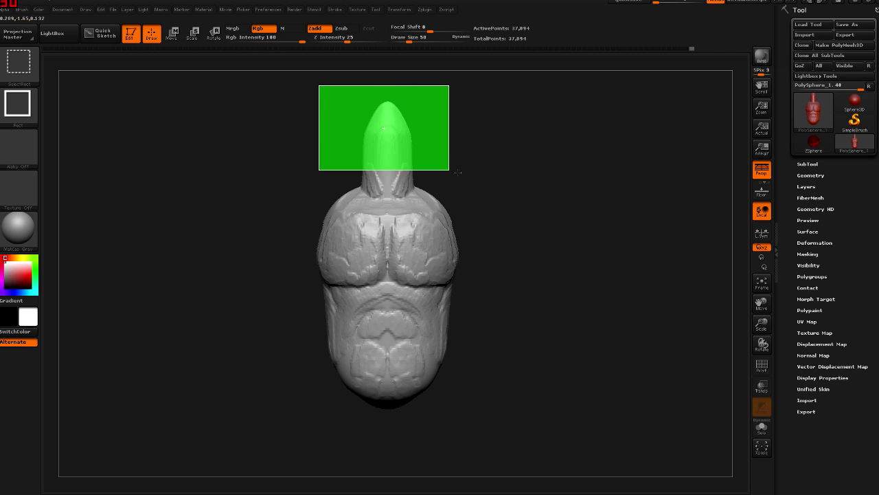
pyautogui.moveTo(473, 212)
pyautogui.mouseDown()
pyautogui.moveTo(412, 226)
pyautogui.moveTo(426, 208)
pyautogui.mouseUp()
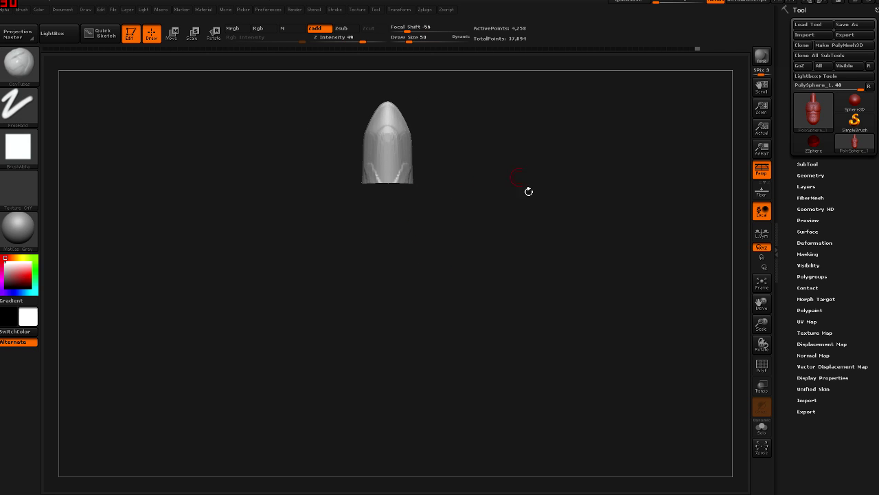
pyautogui.hotkey('ctrl', 'shift')
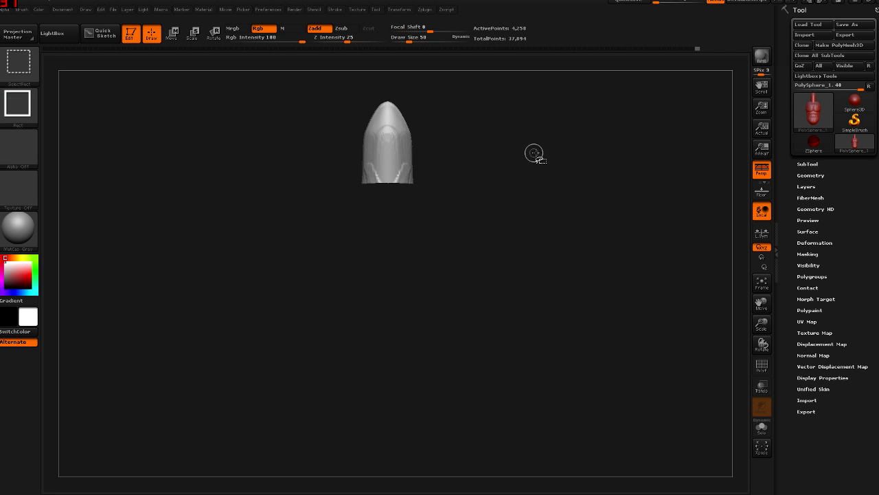
pyautogui.keyDown('ctrl'); pyautogui.keyDown('shift'); pyautogui.click(535, 154); pyautogui.keyUp('shift'); pyautogui.keyUp('ctrl')
pyautogui.moveTo(491, 160)
pyautogui.mouseDown()
pyautogui.moveTo(525, 183)
pyautogui.moveTo(496, 185)
pyautogui.moveTo(479, 202)
pyautogui.mouseUp()
pyautogui.keyDown('ctrl'); pyautogui.keyDown('shift'); pyautogui.click(495, 191); pyautogui.keyUp('shift'); pyautogui.keyUp('ctrl')
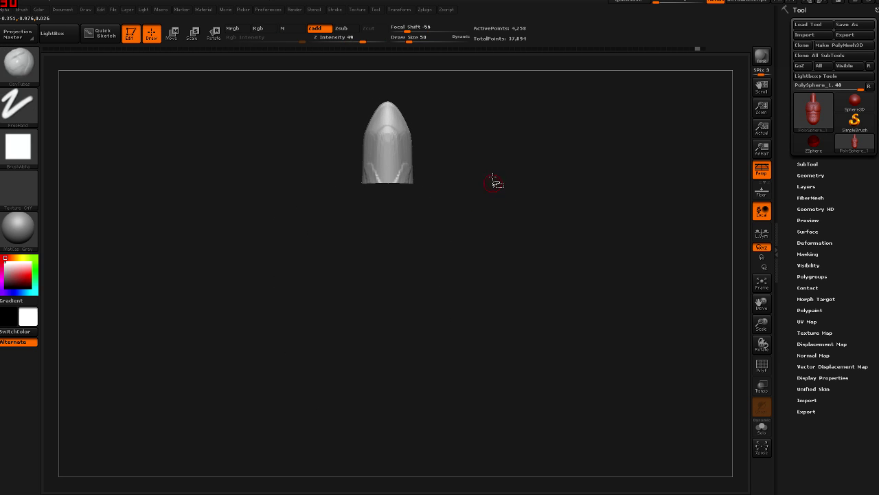
pyautogui.hotkey('ctrl', 'shift')
pyautogui.keyDown('ctrl'); pyautogui.keyDown('shift'); pyautogui.moveTo(487, 112); pyautogui.dragTo(566, 188); pyautogui.keyUp('shift'); pyautogui.keyUp('ctrl')
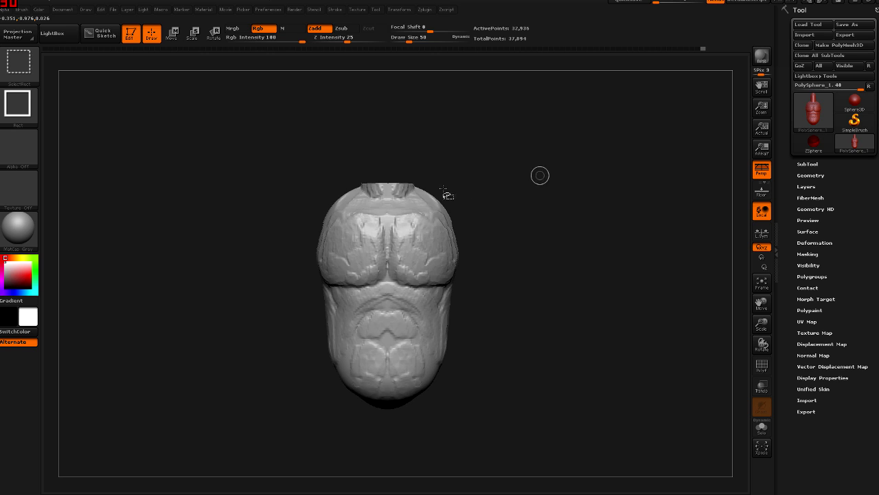
pyautogui.keyDown('ctrl'); pyautogui.keyDown('shift'); pyautogui.click(501, 181); pyautogui.keyUp('shift'); pyautogui.keyUp('ctrl')
pyautogui.hotkey('ctrl', 'shift')
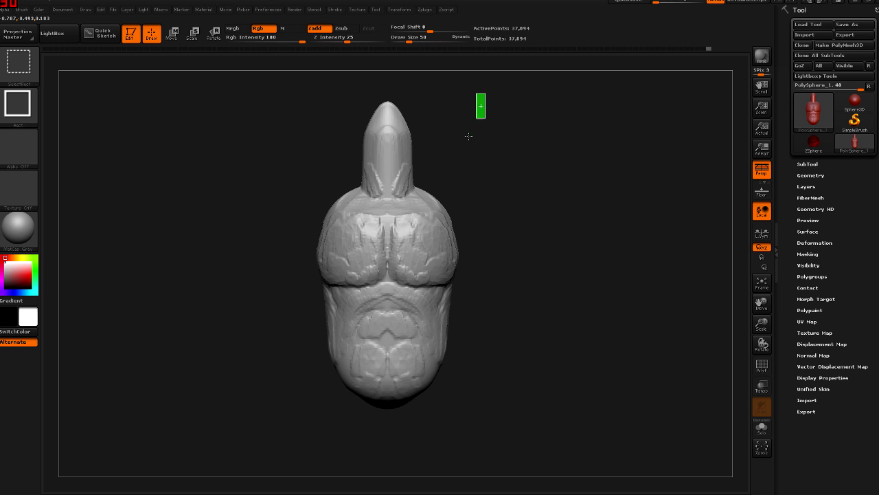
pyautogui.keyDown('ctrl'); pyautogui.keyDown('shift'); pyautogui.moveTo(468, 136); pyautogui.dragTo(331, 204); pyautogui.keyUp('shift'); pyautogui.keyUp('ctrl')
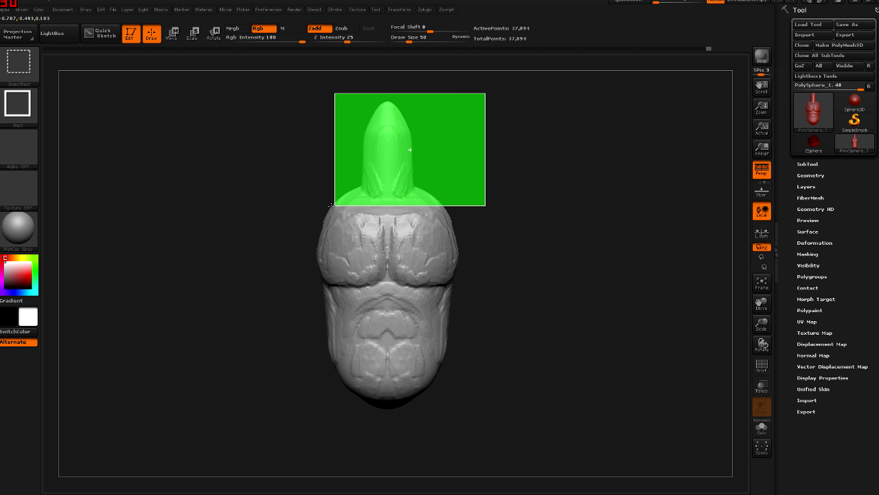
pyautogui.keyDown('ctrl'); pyautogui.keyDown('shift'); pyautogui.moveTo(331, 204); pyautogui.dragTo(301, 225); pyautogui.keyUp('shift'); pyautogui.keyUp('ctrl')
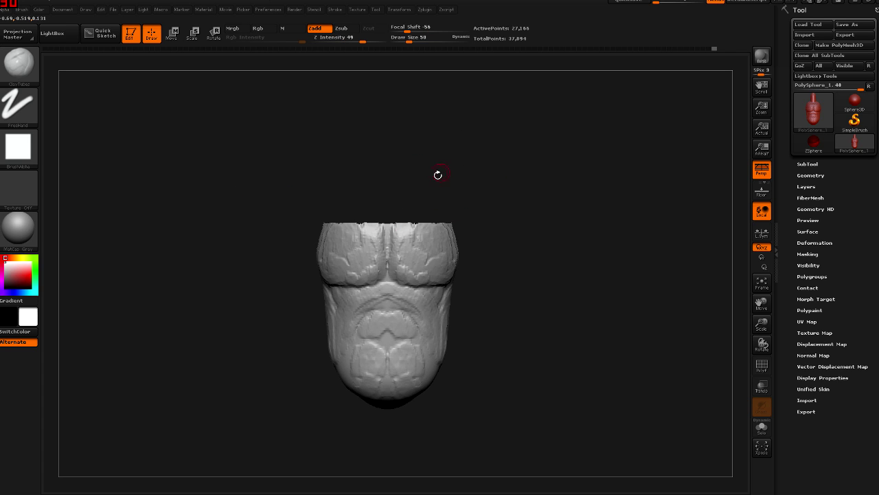
pyautogui.keyDown('ctrl'); pyautogui.keyDown('shift'); pyautogui.click(433, 182); pyautogui.keyUp('shift'); pyautogui.keyUp('ctrl')
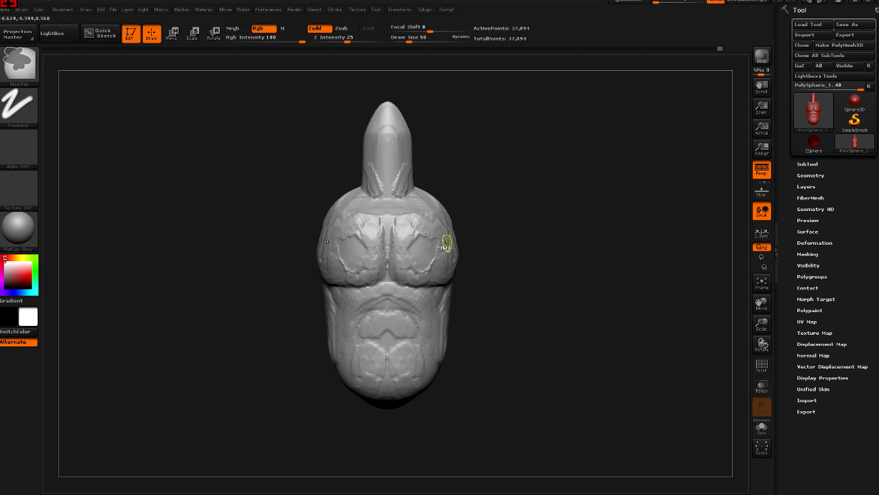
pyautogui.moveTo(418, 255)
pyautogui.mouseDown()
pyautogui.moveTo(451, 280)
pyautogui.moveTo(445, 308)
pyautogui.moveTo(458, 292)
pyautogui.moveTo(421, 289)
pyautogui.moveTo(450, 269)
pyautogui.mouseUp()
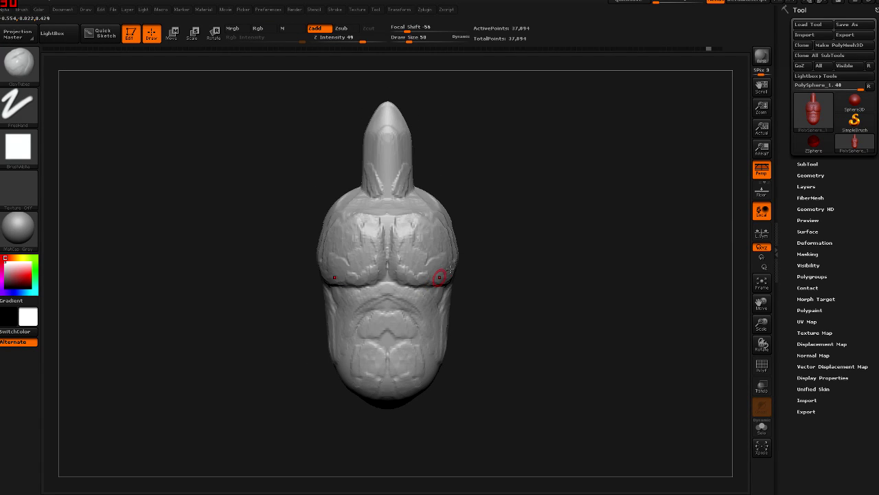
pyautogui.moveTo(408, 289)
pyautogui.mouseDown()
pyautogui.moveTo(441, 236)
pyautogui.moveTo(364, 257)
pyautogui.moveTo(432, 229)
pyautogui.moveTo(344, 272)
pyautogui.moveTo(408, 255)
pyautogui.moveTo(424, 261)
pyautogui.mouseUp()
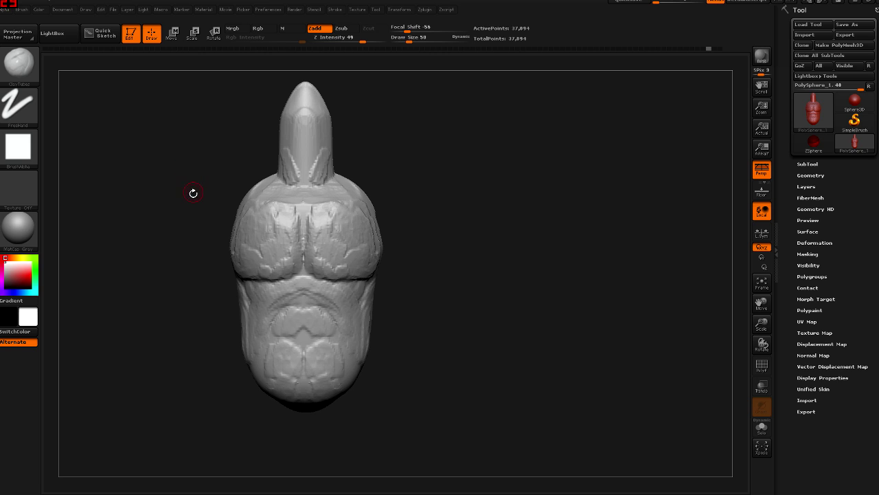
pyautogui.press('b')
pyautogui.press('s')
pyautogui.press('m')
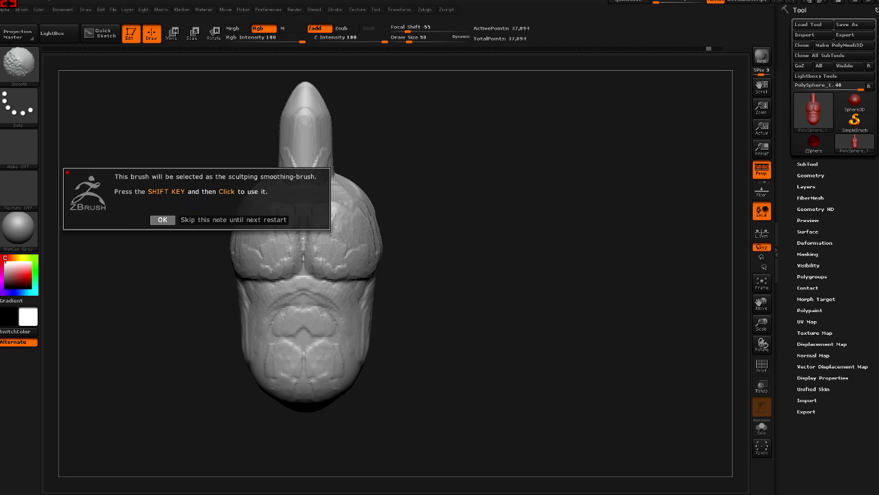
pyautogui.click(163, 219)
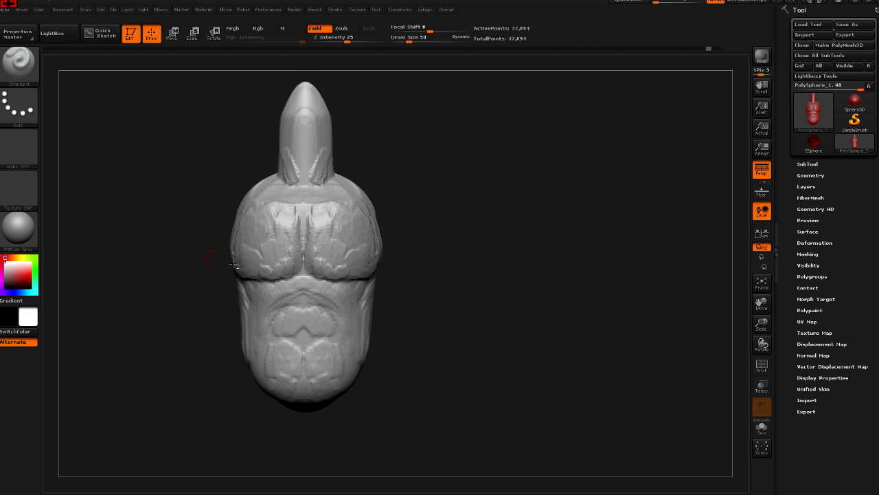
pyautogui.keyDown('alt'); pyautogui.moveTo(211, 258); pyautogui.dragTo(263, 245); pyautogui.keyUp('alt')
pyautogui.click(21, 63)
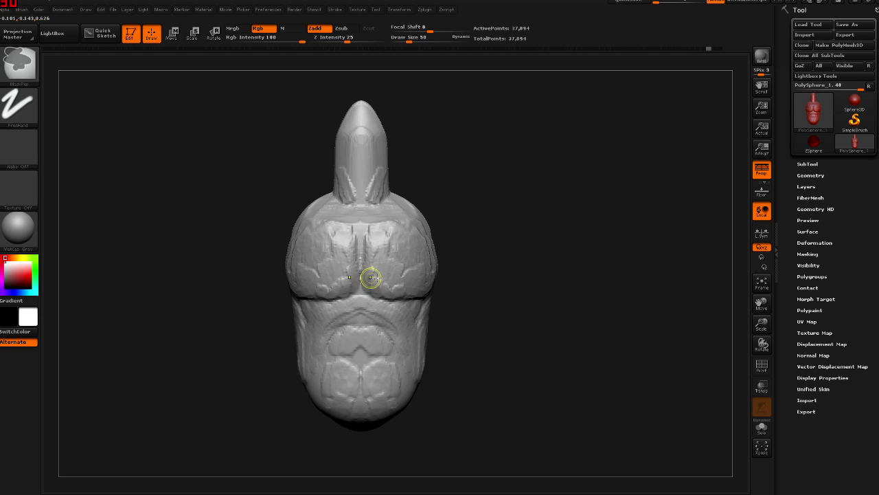
pyautogui.keyDown('alt'); pyautogui.moveTo(373, 283); pyautogui.dragTo(391, 248); pyautogui.keyUp('alt')
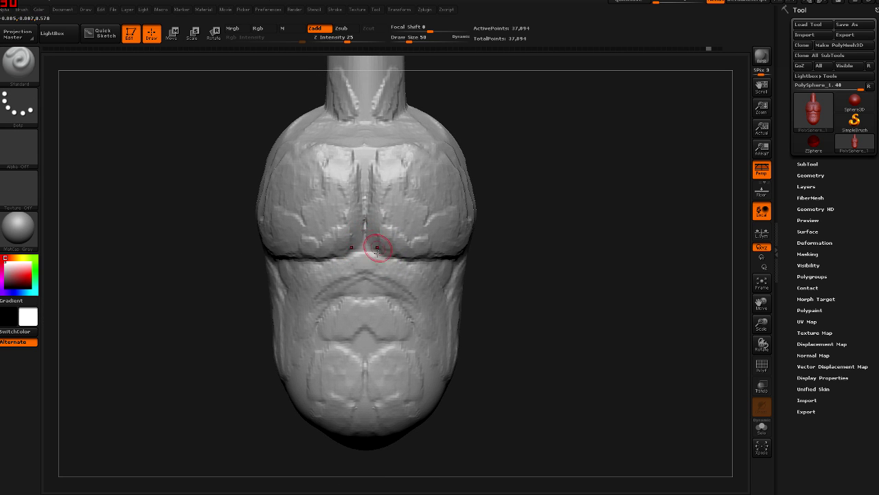
pyautogui.press('b')
pyautogui.press('c')
pyautogui.press('t')
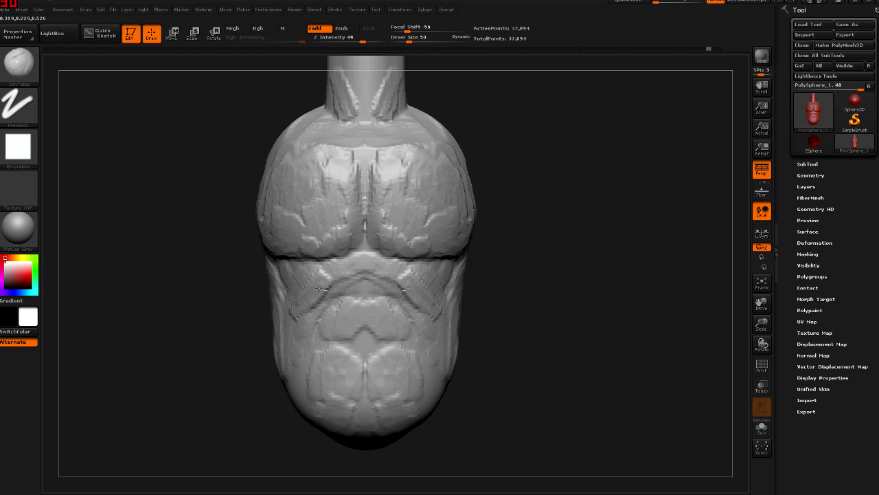
pyautogui.press('b')
pyautogui.press('s')
pyautogui.press('t')
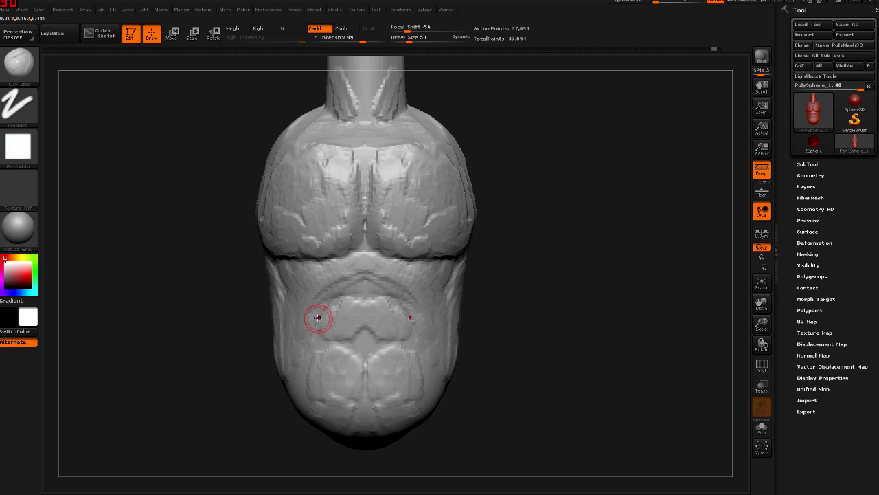
pyautogui.moveTo(300, 309); pyautogui.dragTo(364, 263)
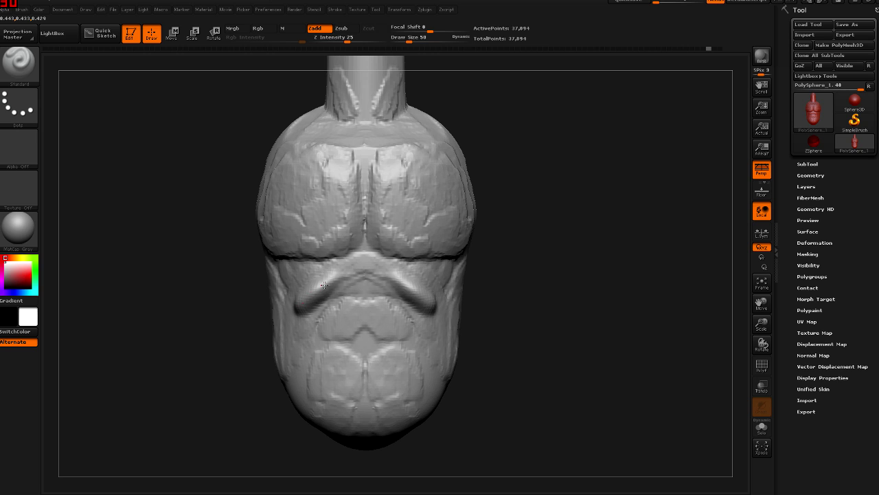
pyautogui.moveTo(307, 297); pyautogui.dragTo(300, 325)
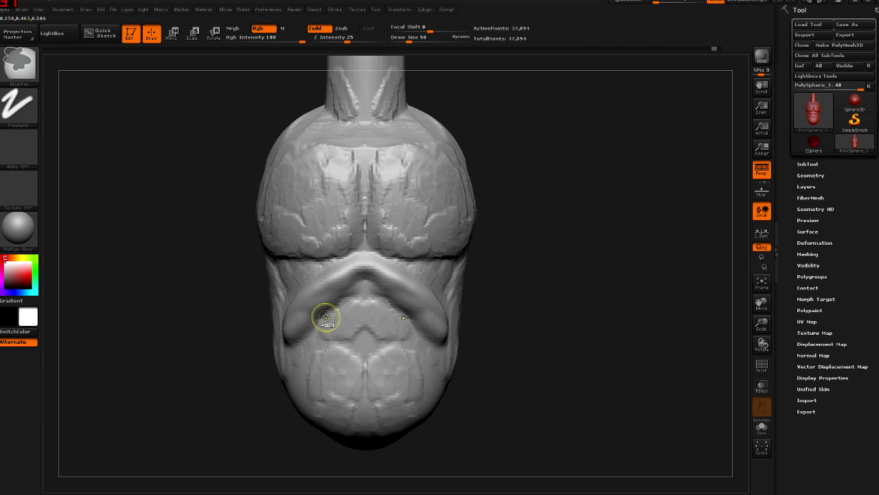
pyautogui.hotkey('ctrl', 'z')
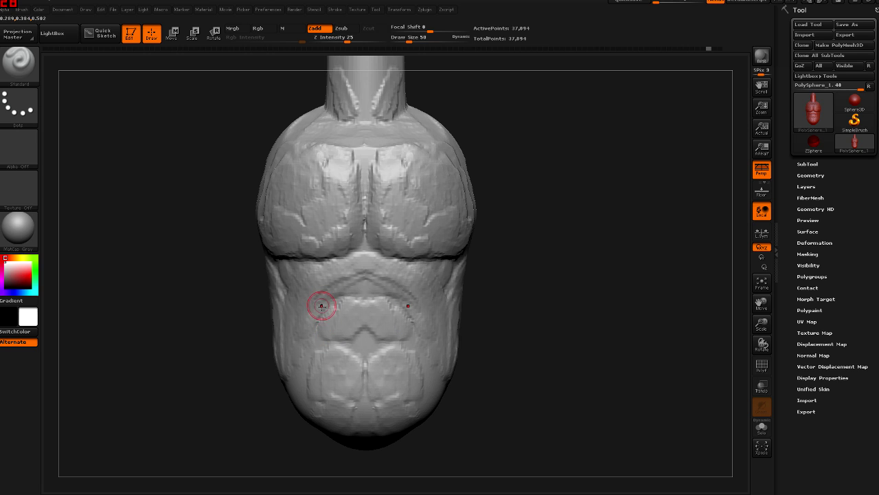
pyautogui.moveTo(350, 298); pyautogui.dragTo(327, 313)
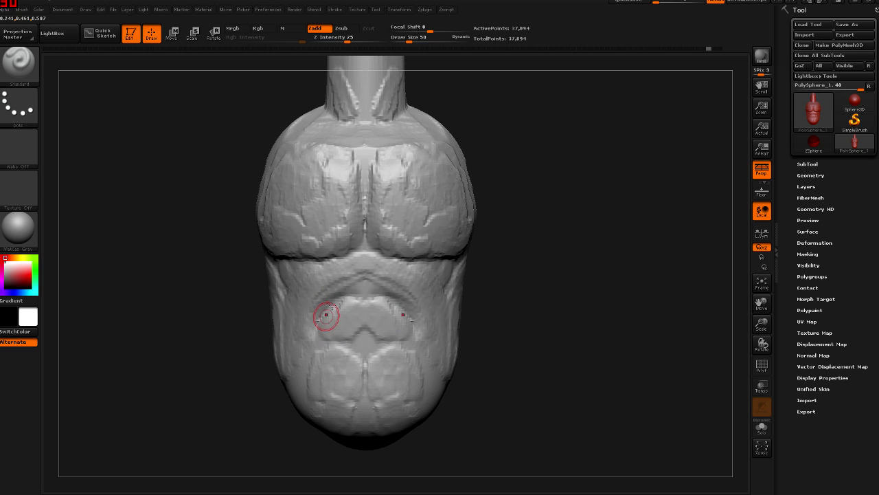
pyautogui.moveTo(312, 356)
pyautogui.mouseDown()
pyautogui.moveTo(360, 321)
pyautogui.moveTo(363, 357)
pyautogui.moveTo(317, 344)
pyautogui.mouseUp()
pyautogui.moveTo(321, 378); pyautogui.dragTo(360, 398)
pyautogui.moveTo(361, 397)
pyautogui.mouseDown(button='right')
pyautogui.moveTo(397, 380)
pyautogui.moveTo(375, 353)
pyautogui.mouseUp(button='right')
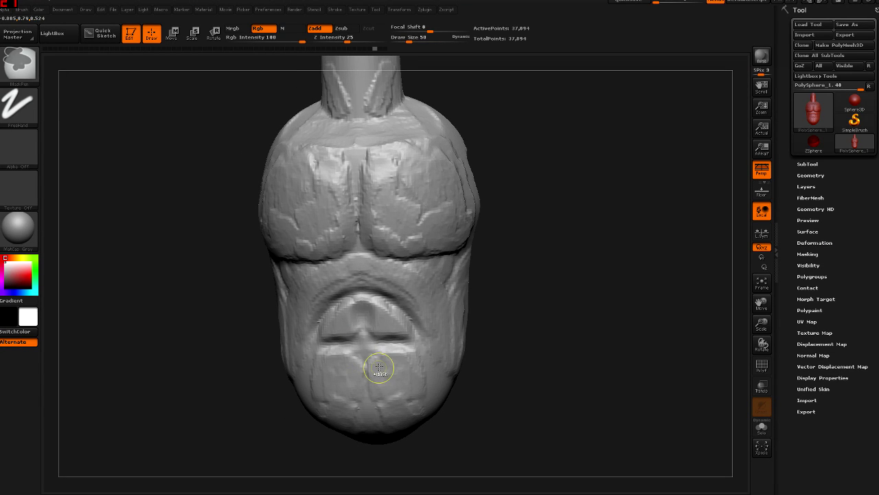
pyautogui.hotkey('ctrl', 'z')
pyautogui.hotkey('ctrl', 'z')
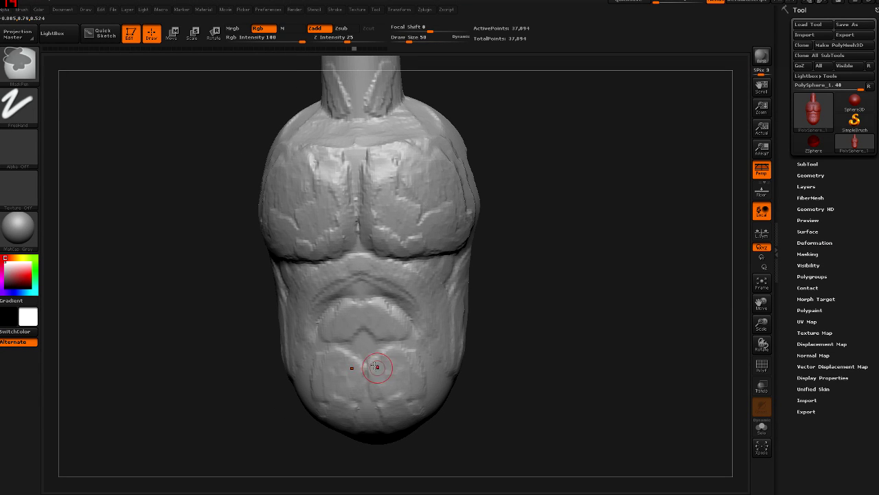
pyautogui.press('b')
pyautogui.press('c')
pyautogui.press('t')
pyautogui.hotkey('ctrl', 'shift', 'z')
pyautogui.hotkey('ctrl', 'shift', 'z')
pyautogui.hotkey('ctrl', 'shift', 'z')
pyautogui.hotkey('ctrl', 'shift', 'z')
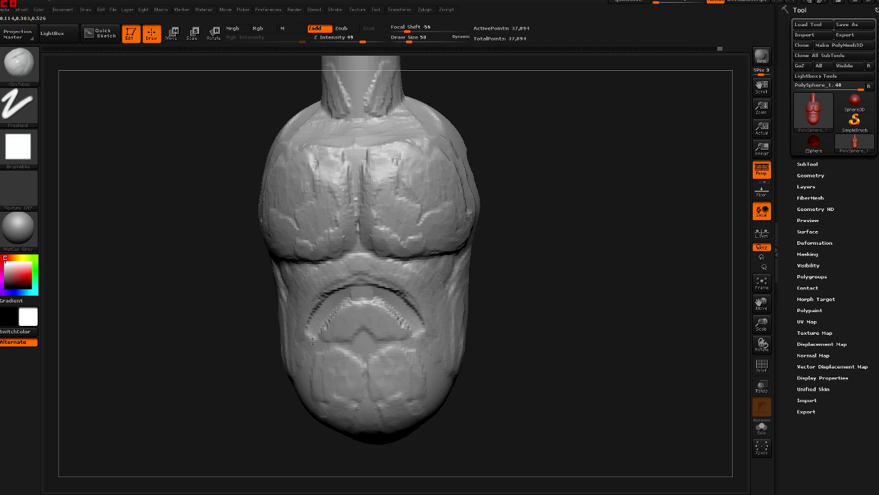
pyautogui.hotkey('ctrl', 'shift', 'z')
pyautogui.hotkey('ctrl', 'shift', 'z')
pyautogui.hotkey('ctrl', 'shift', 'z')
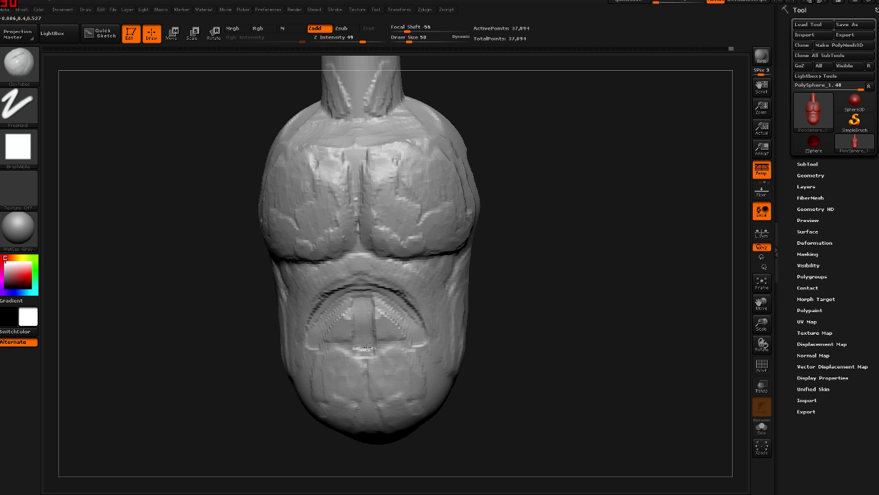
pyautogui.moveTo(368, 347); pyautogui.dragTo(335, 347)
pyautogui.hotkey('ctrl', 'z')
pyautogui.hotkey('ctrl', 'z')
pyautogui.hotkey('ctrl', 'z')
pyautogui.hotkey('ctrl', 'z')
pyautogui.moveTo(213, 237); pyautogui.dragTo(204, 232)
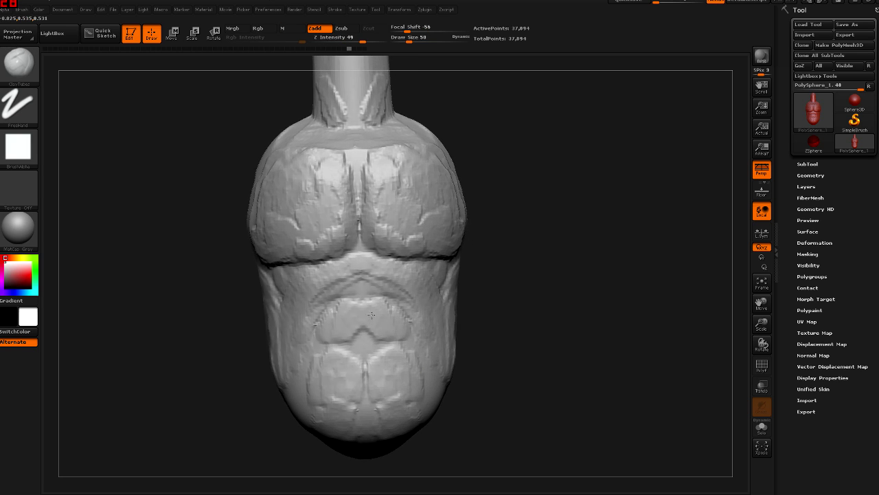
pyautogui.press('b')
pyautogui.press('s')
pyautogui.press('t')
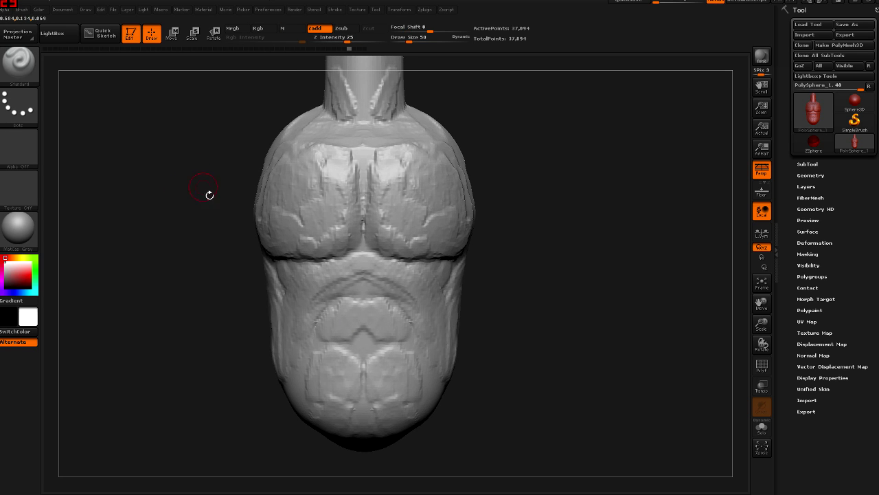
pyautogui.click(26, 160)
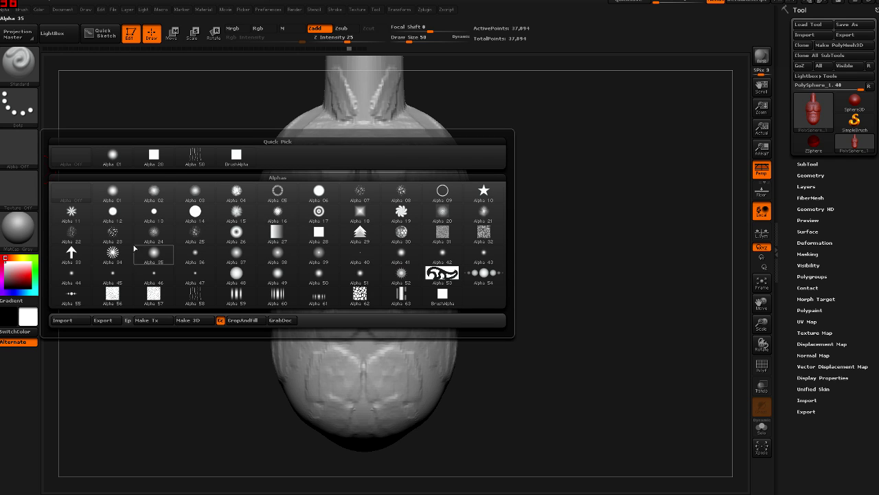
pyautogui.moveTo(113, 234)
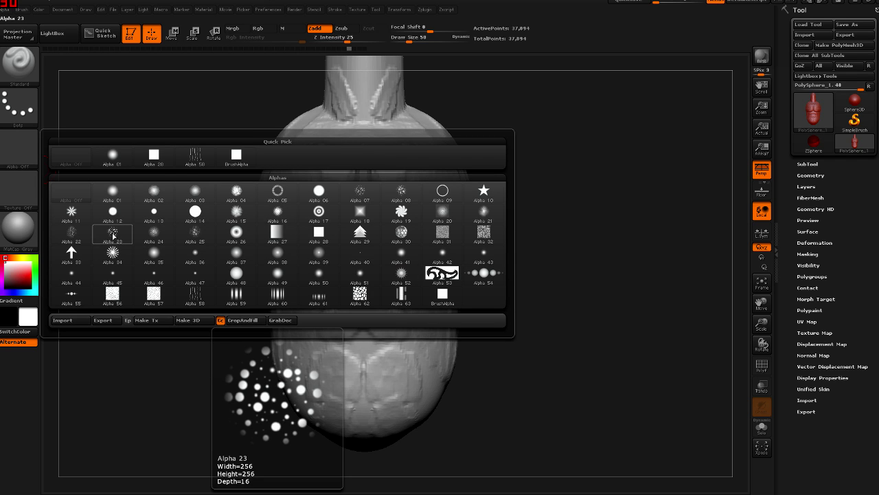
# - Use Alpha 23 at Draw Size 214 and hide the neck, keeping only the head
pyautogui.click(114, 235)
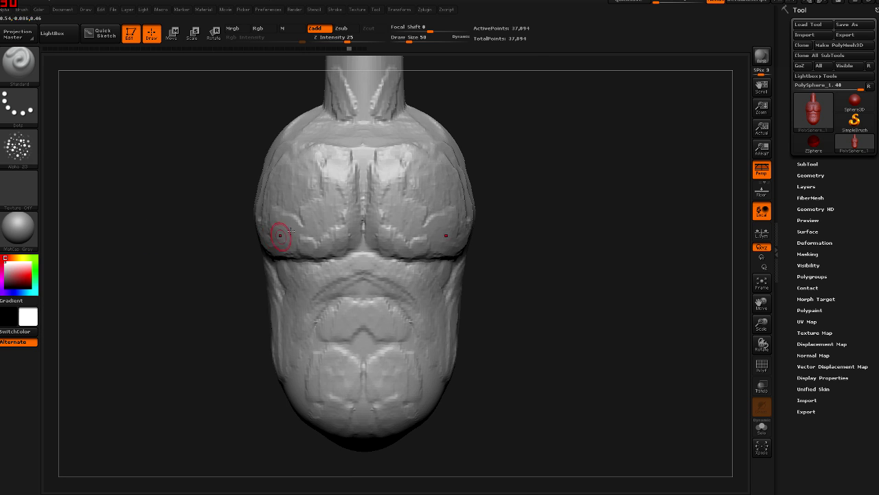
pyautogui.press('s')
pyautogui.click(322, 239)
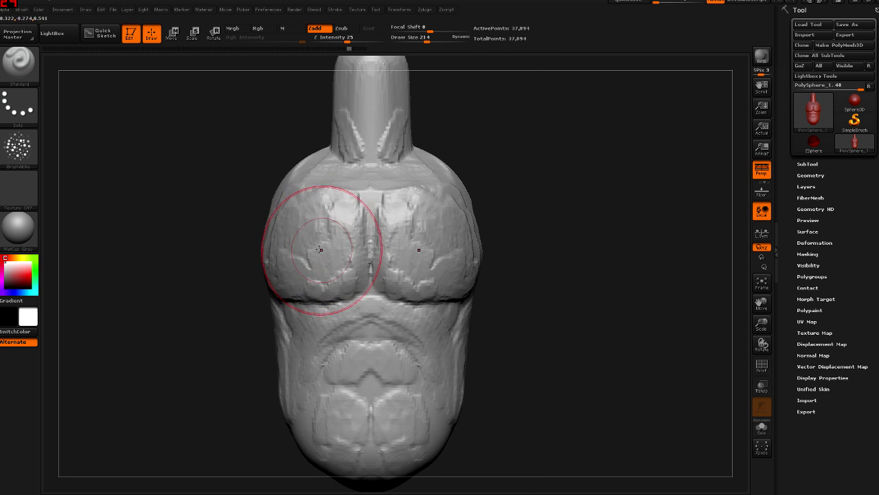
pyautogui.keyDown('ctrl'); pyautogui.keyDown('shift'); pyautogui.click(314, 253); pyautogui.keyUp('shift'); pyautogui.keyUp('ctrl')
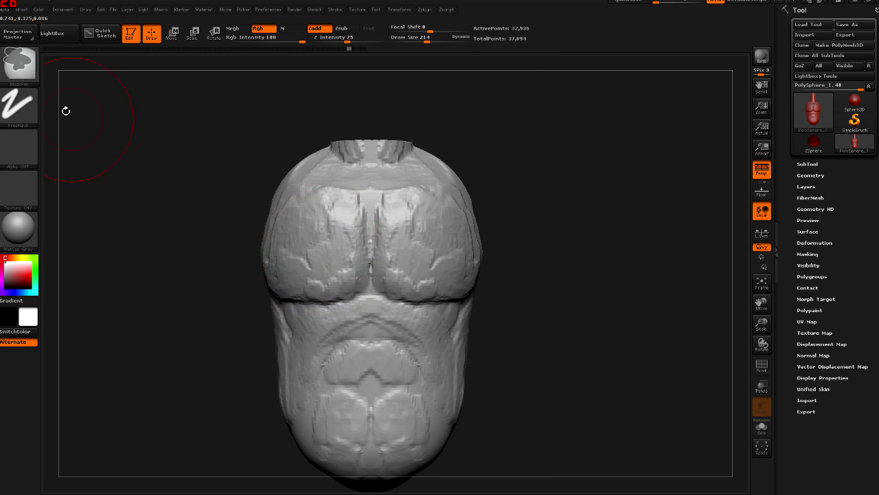
# - With the FreeHand stroke, stipple test bumps across both pecs, then smooth them away
pyautogui.click(49, 118)
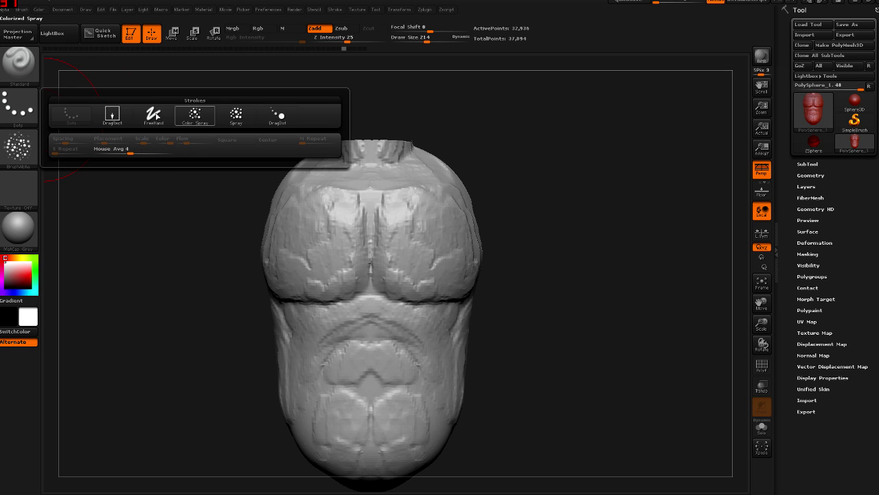
pyautogui.click(158, 117)
pyautogui.moveTo(302, 237); pyautogui.dragTo(340, 275)
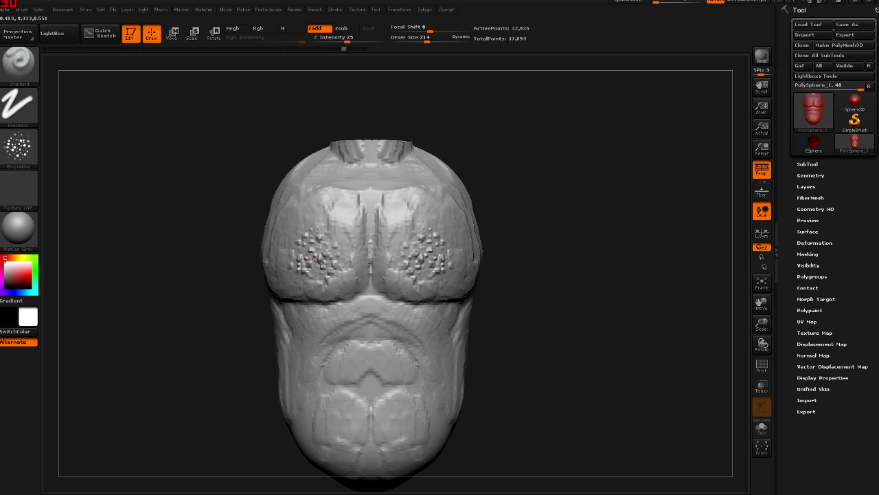
pyautogui.moveTo(344, 294)
pyautogui.mouseDown(button='right')
pyautogui.moveTo(364, 298)
pyautogui.moveTo(341, 312)
pyautogui.moveTo(300, 290)
pyautogui.mouseUp(button='right')
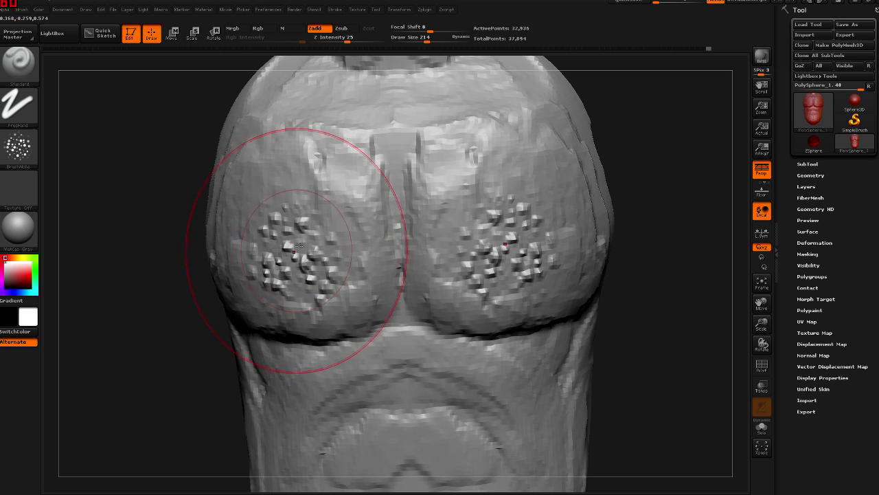
pyautogui.moveTo(314, 294)
pyautogui.keyDown('shift'); pyautogui.mouseDown()
pyautogui.moveTo(335, 276)
pyautogui.moveTo(392, 167)
pyautogui.mouseUp(); pyautogui.keyUp('shift')
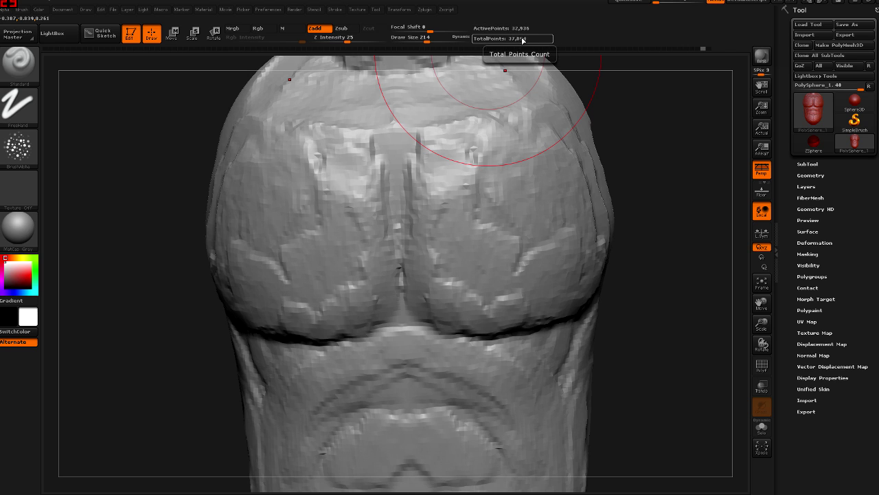
# - Subdivide the mesh twice, test round bumps on the pecs, and undo them
pyautogui.hotkey('ctrl', 'd')
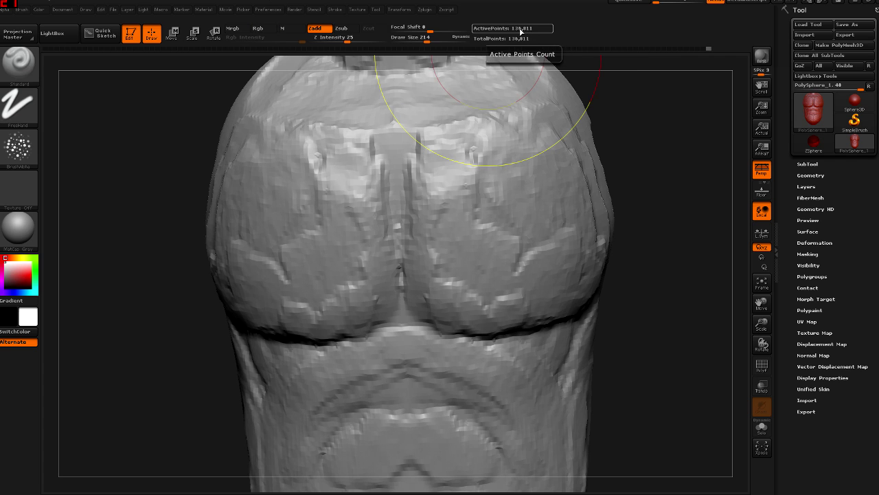
pyautogui.hotkey('ctrl', 'd')
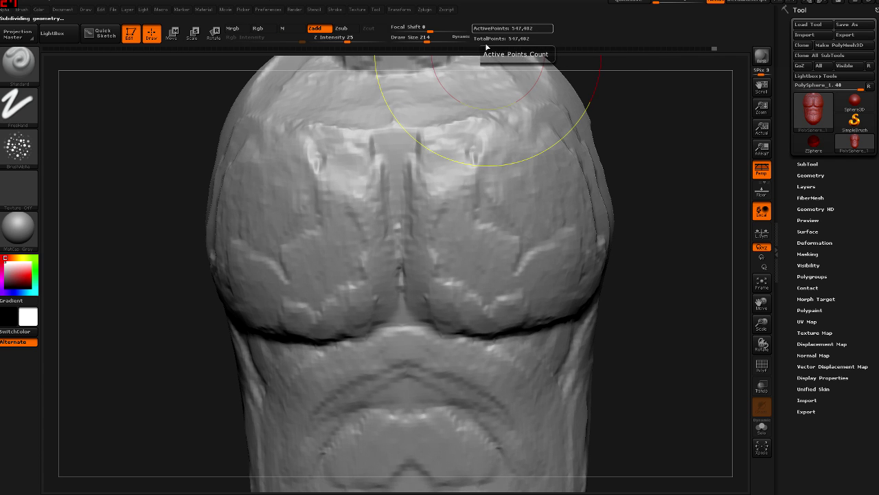
pyautogui.moveTo(289, 242); pyautogui.dragTo(323, 291)
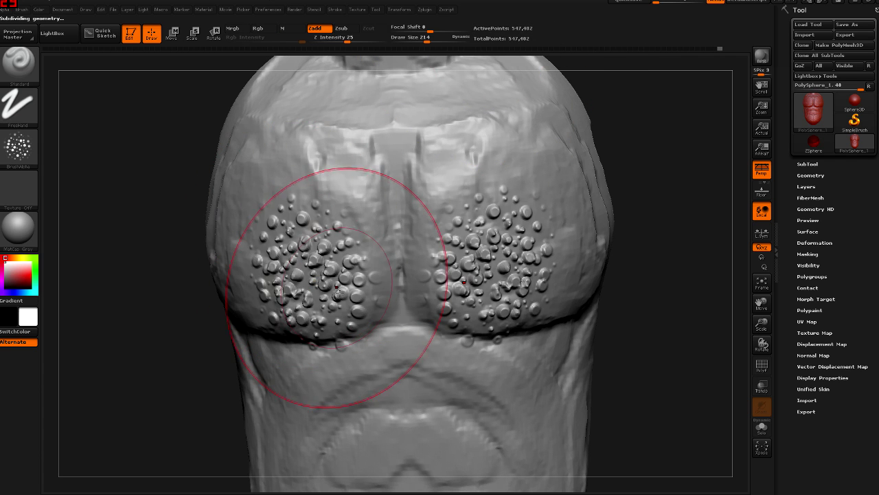
pyautogui.moveTo(434, 302); pyautogui.dragTo(390, 296, button='right')
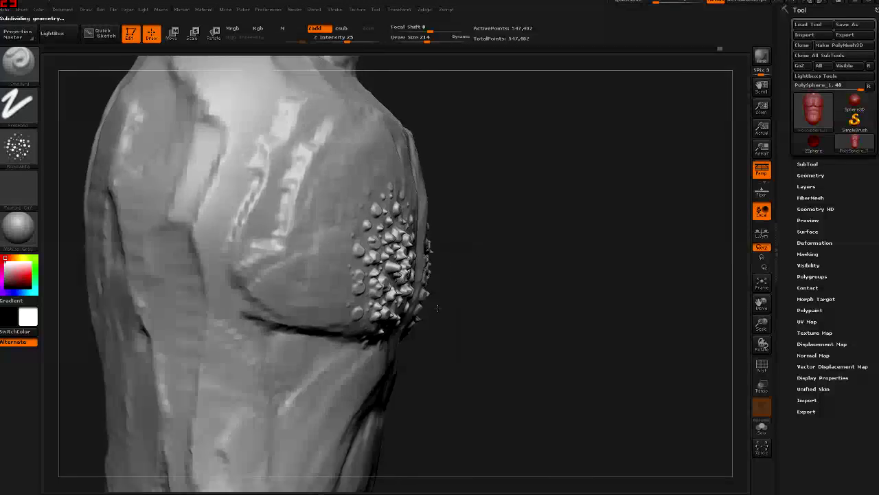
pyautogui.hotkey('ctrl', 'z')
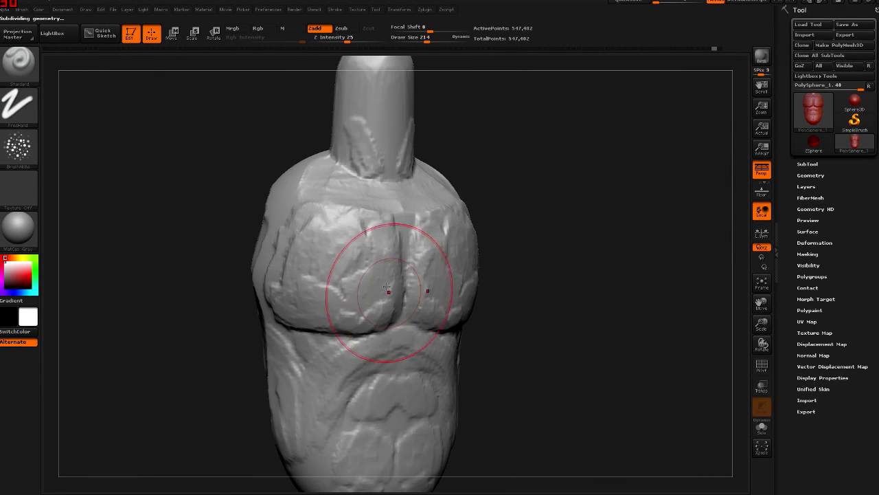
pyautogui.moveTo(389, 283); pyautogui.dragTo(371, 278, button='right')
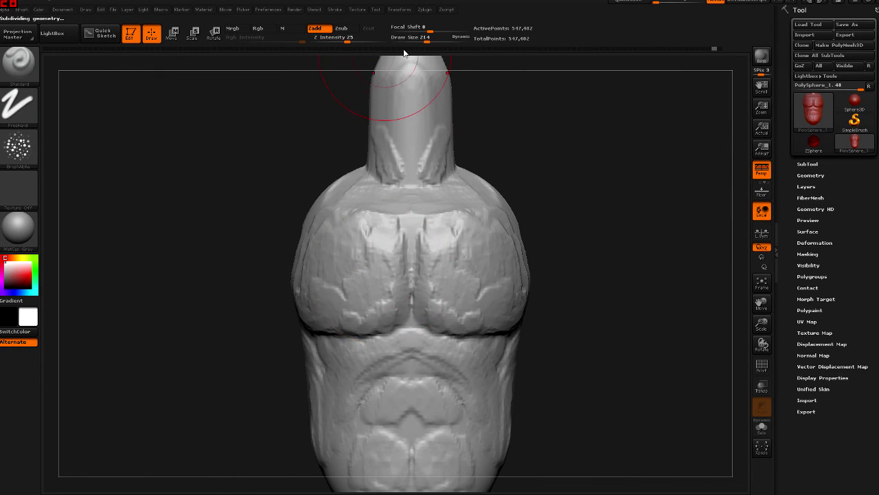
# - Lower Z Intensity to 24 and add bubble bumps over both pecs, upper chest and abdomen
pyautogui.moveTo(348, 39); pyautogui.dragTo(333, 41)
pyautogui.moveTo(432, 333)
pyautogui.mouseDown(button='right')
pyautogui.moveTo(420, 294)
pyautogui.moveTo(440, 322)
pyautogui.moveTo(412, 343)
pyautogui.moveTo(364, 257)
pyautogui.mouseUp(button='right')
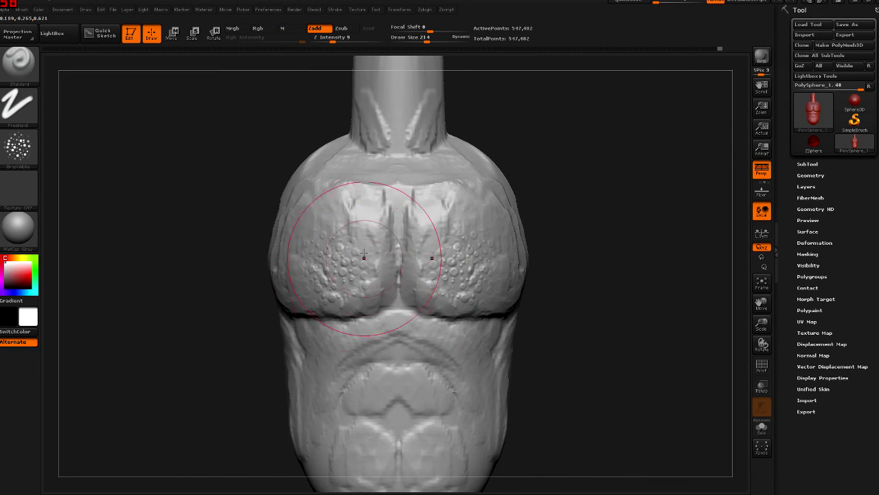
pyautogui.moveTo(371, 245); pyautogui.dragTo(357, 247)
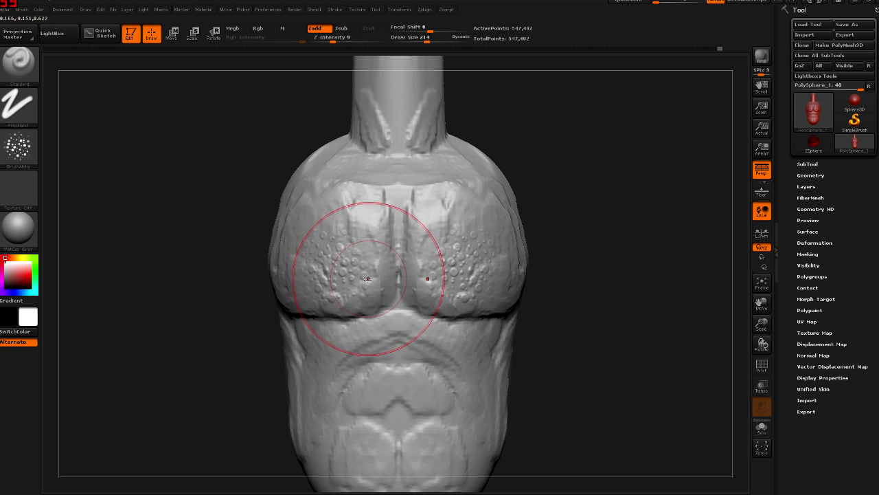
pyautogui.moveTo(368, 270)
pyautogui.mouseDown()
pyautogui.moveTo(314, 235)
pyautogui.moveTo(451, 206)
pyautogui.moveTo(461, 275)
pyautogui.moveTo(375, 252)
pyautogui.mouseUp()
pyautogui.moveTo(326, 223); pyautogui.dragTo(298, 275)
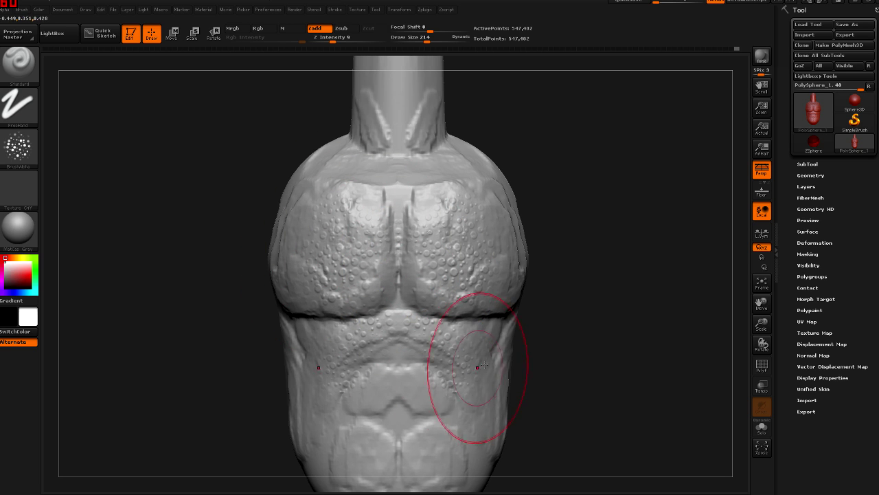
pyautogui.moveTo(470, 422)
pyautogui.mouseDown()
pyautogui.moveTo(373, 393)
pyautogui.moveTo(382, 387)
pyautogui.moveTo(373, 417)
pyautogui.moveTo(299, 343)
pyautogui.mouseUp()
pyautogui.moveTo(354, 403)
pyautogui.mouseDown(button='right')
pyautogui.moveTo(428, 320)
pyautogui.moveTo(389, 351)
pyautogui.mouseUp(button='right')
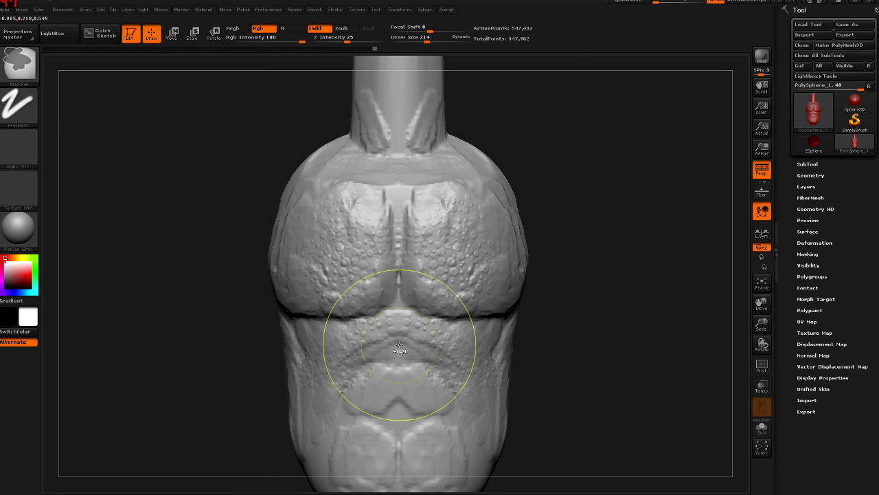
pyautogui.click(19, 148)
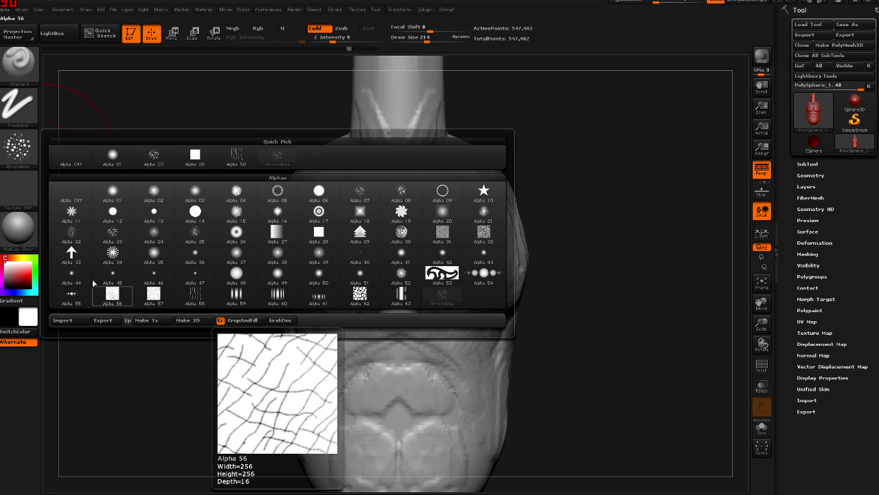
pyautogui.click(71, 253)
pyautogui.moveTo(386, 274); pyautogui.dragTo(346, 314)
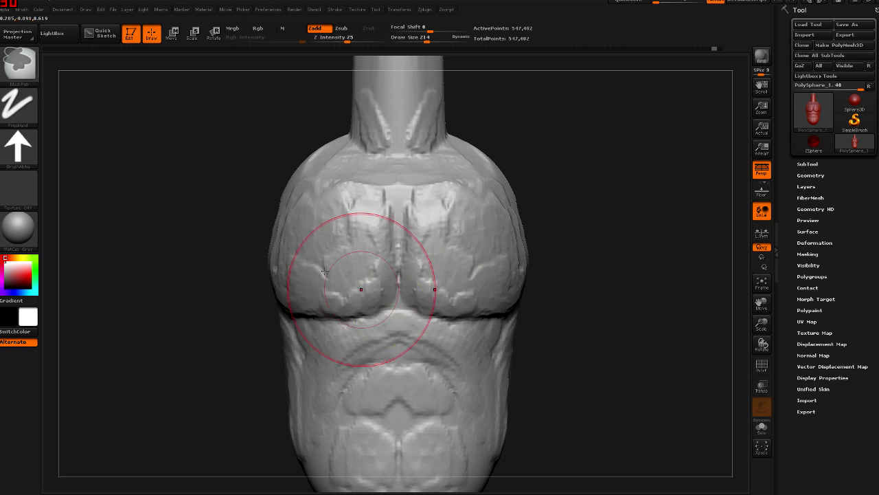
pyautogui.click(18, 107)
pyautogui.click(114, 116)
pyautogui.moveTo(403, 216); pyautogui.dragTo(351, 275)
pyautogui.moveTo(385, 226)
pyautogui.mouseDown()
pyautogui.moveTo(330, 289)
pyautogui.moveTo(412, 385)
pyautogui.mouseUp()
pyautogui.moveTo(294, 197); pyautogui.dragTo(261, 142)
pyautogui.moveTo(343, 264); pyautogui.dragTo(289, 207)
pyautogui.moveTo(216, 209); pyautogui.dragTo(101, 175)
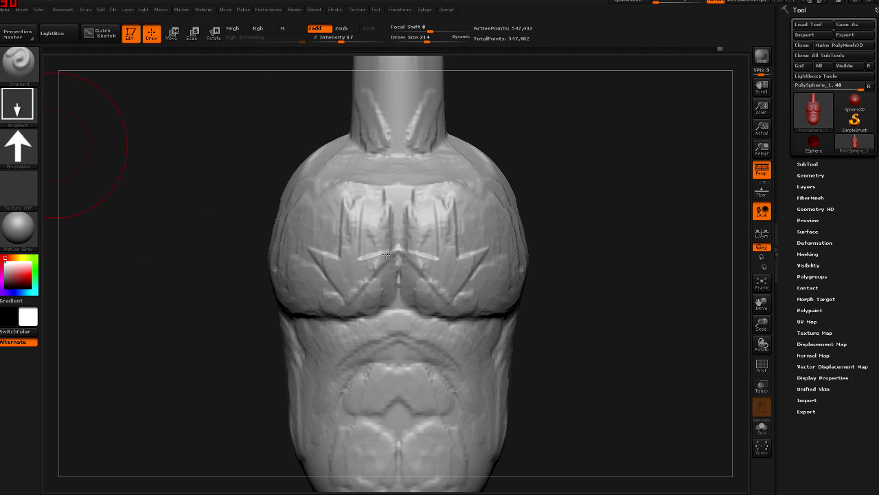
pyautogui.hotkey('ctrl', 'z')
pyautogui.click(15, 125)
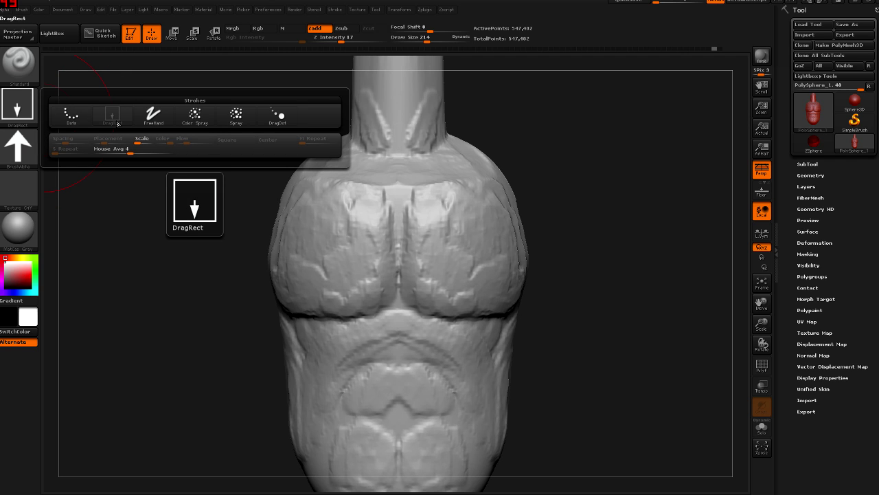
pyautogui.click(112, 115)
pyautogui.moveTo(333, 207); pyautogui.dragTo(318, 261)
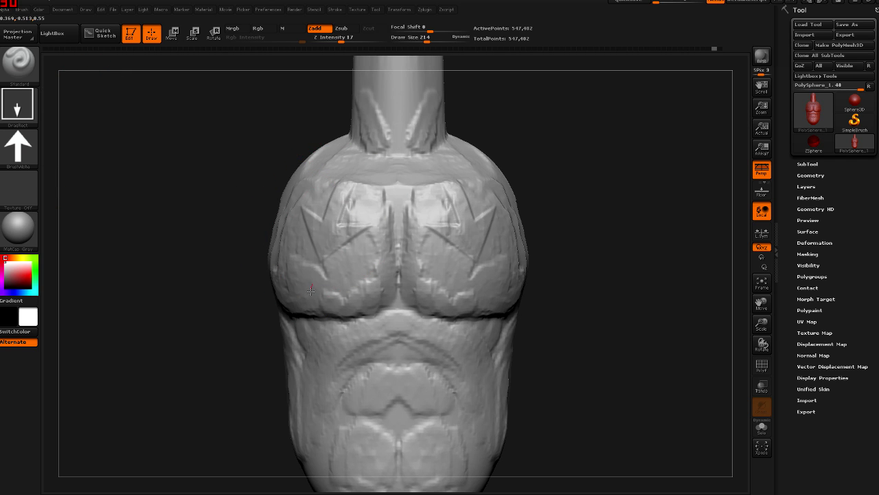
pyautogui.hotkey('ctrl', 'z')
pyautogui.click(31, 112)
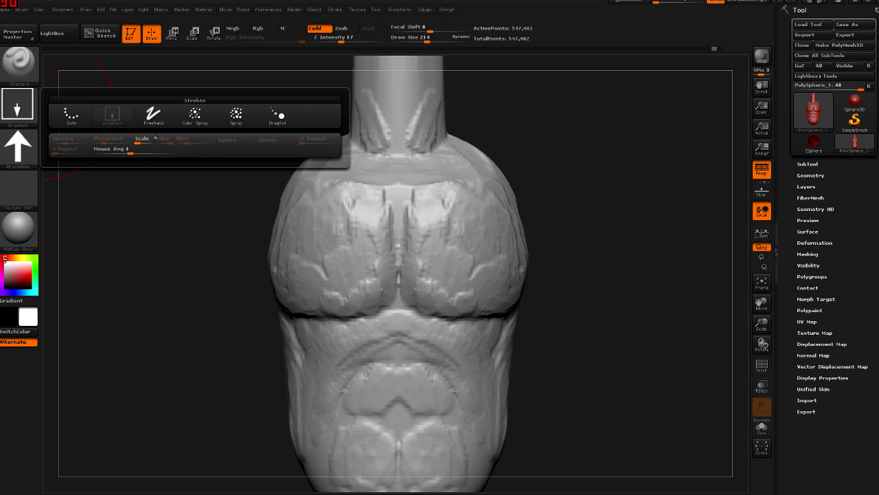
pyautogui.click(72, 115)
pyautogui.moveTo(314, 216)
pyautogui.mouseDown()
pyautogui.moveTo(330, 342)
pyautogui.moveTo(397, 446)
pyautogui.mouseUp()
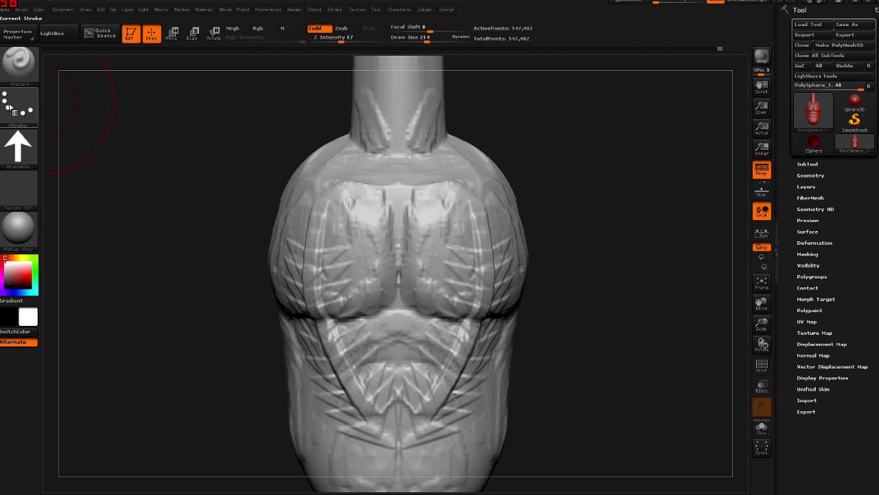
pyautogui.moveTo(323, 227)
pyautogui.keyDown('shift'); pyautogui.mouseDown()
pyautogui.moveTo(305, 196)
pyautogui.moveTo(334, 344)
pyautogui.moveTo(314, 324)
pyautogui.mouseUp(); pyautogui.keyUp('shift')
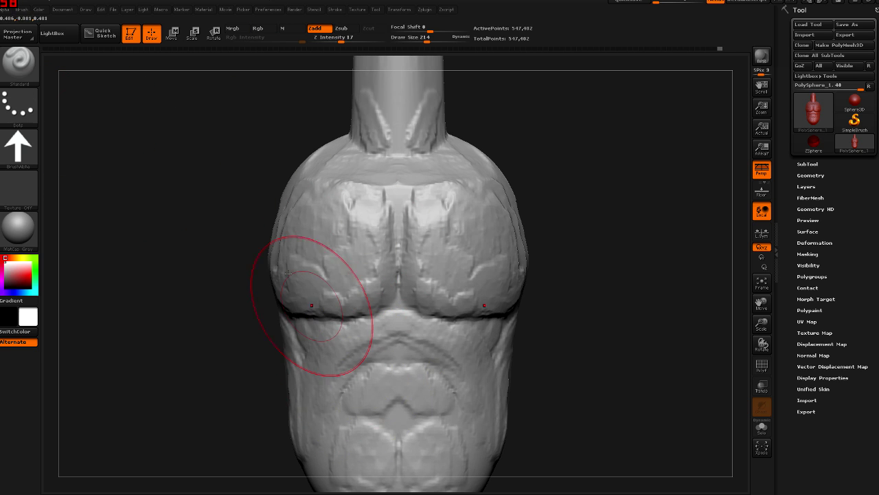
pyautogui.click(27, 109)
pyautogui.click(149, 123)
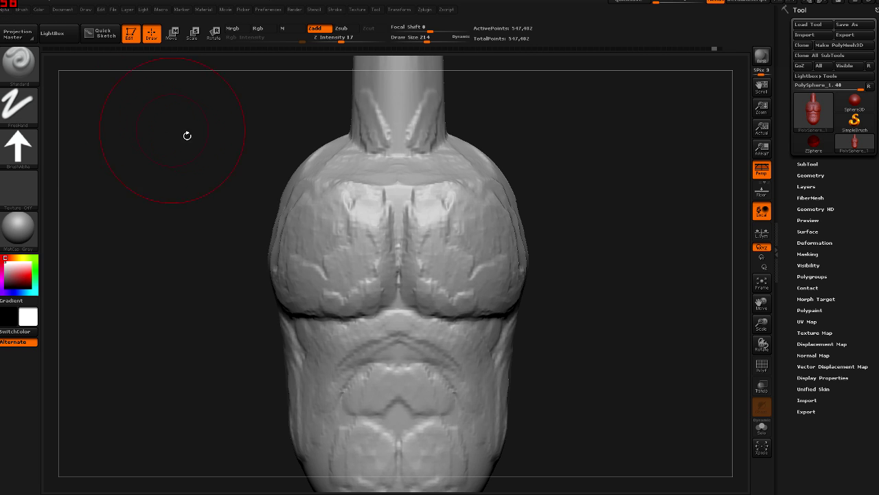
pyautogui.moveTo(367, 249)
pyautogui.mouseDown()
pyautogui.moveTo(323, 206)
pyautogui.moveTo(344, 309)
pyautogui.moveTo(334, 323)
pyautogui.mouseUp()
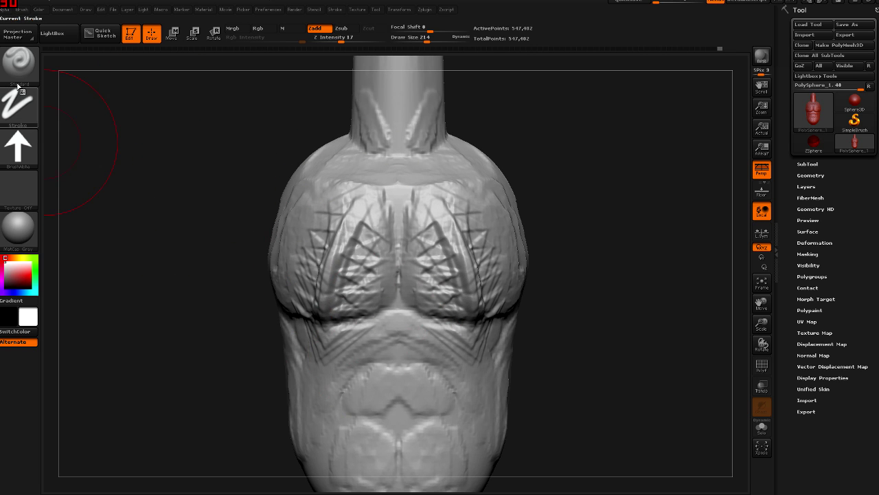
pyautogui.hotkey('ctrl', 'z')
pyautogui.hotkey('ctrl', 'z')
pyautogui.click(20, 106)
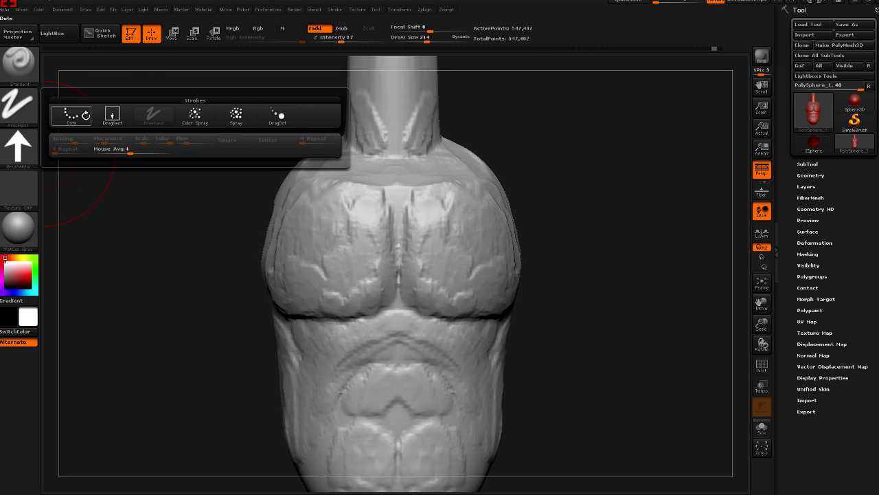
pyautogui.click(87, 117)
pyautogui.click(20, 146)
pyautogui.click(71, 163)
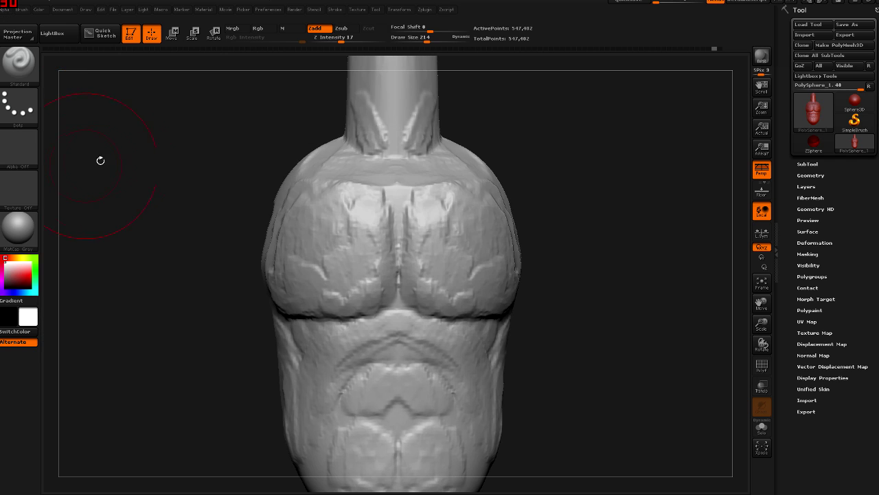
pyautogui.click(32, 199)
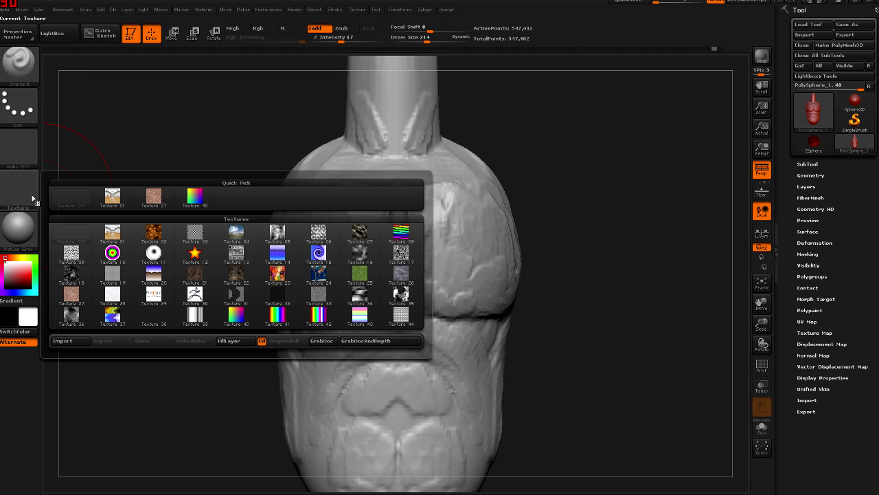
pyautogui.click(155, 200)
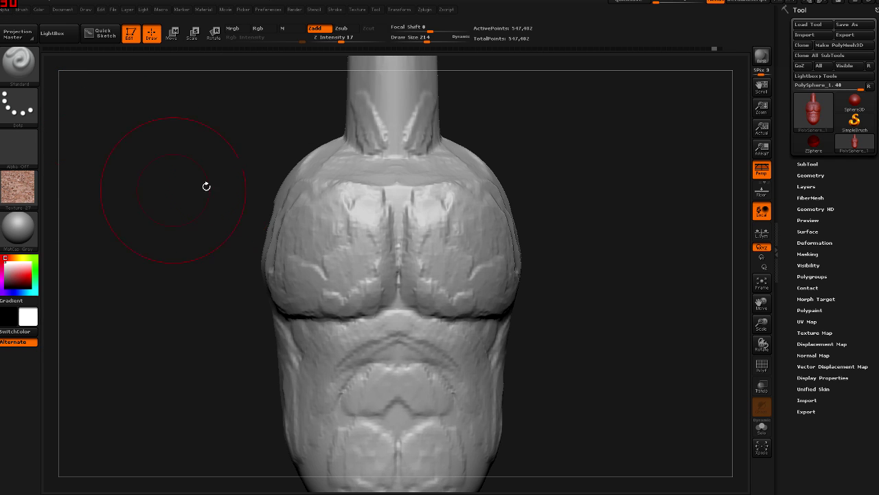
pyautogui.click(259, 29)
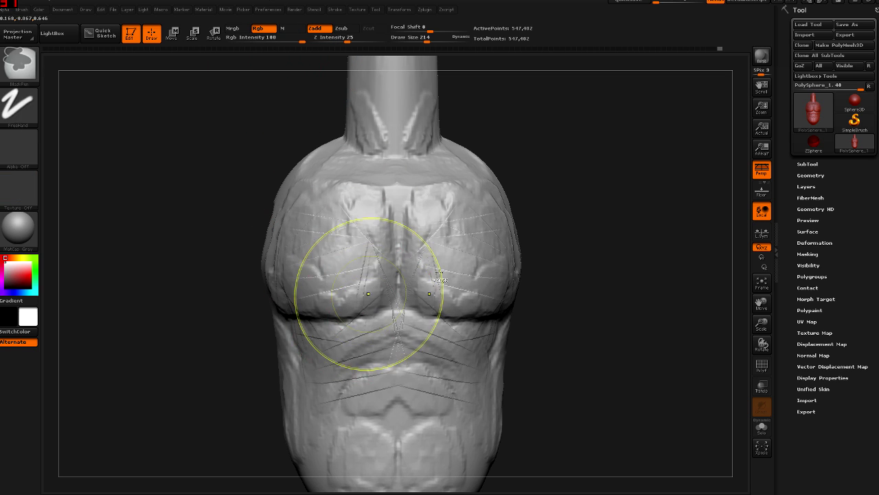
pyautogui.moveTo(334, 284); pyautogui.dragTo(439, 296)
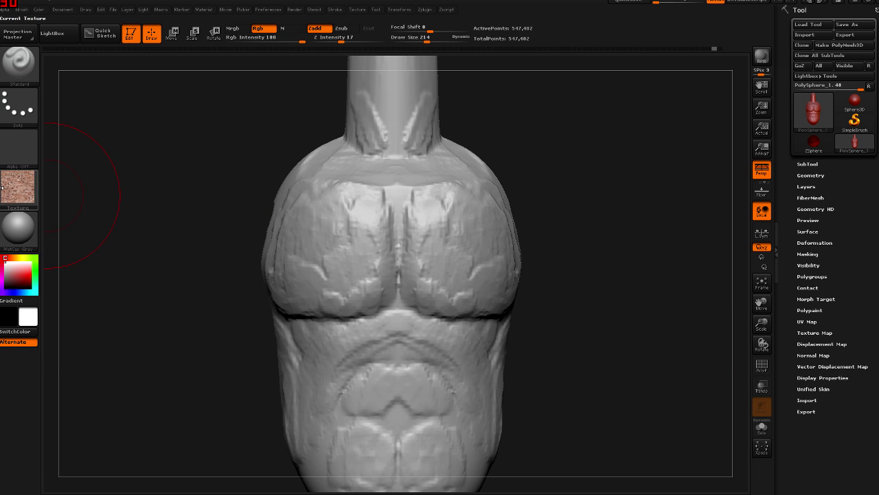
pyautogui.click(4, 187)
pyautogui.click(73, 195)
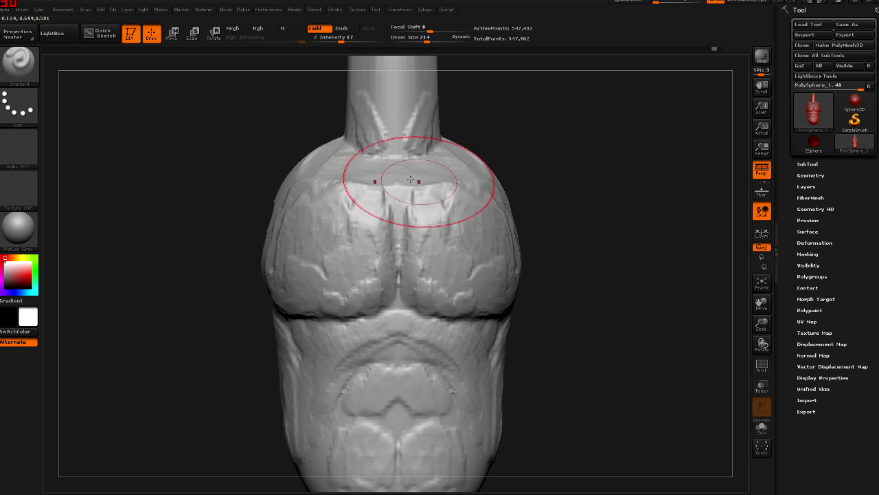
pyautogui.press('s')
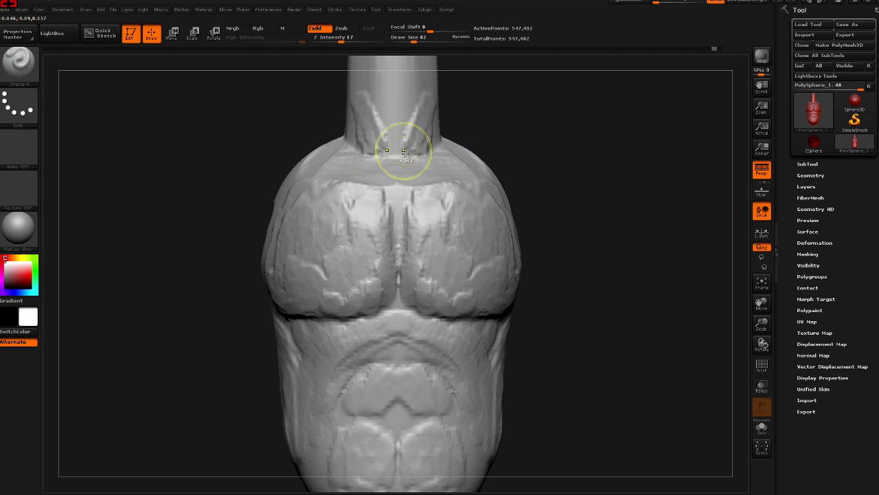
# - Pull the neck out into a pointed cone with the Move brush
pyautogui.moveTo(402, 147)
pyautogui.mouseDown()
pyautogui.moveTo(371, 206)
pyautogui.moveTo(386, 213)
pyautogui.mouseUp()
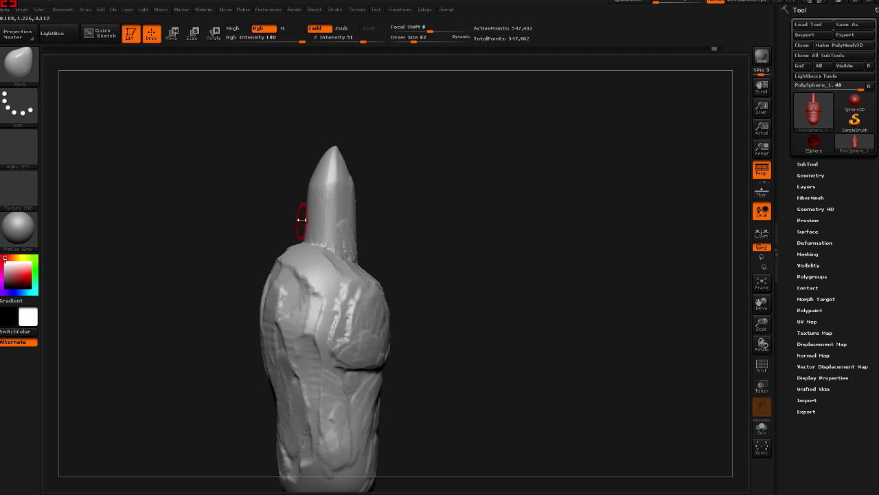
pyautogui.press('b')
pyautogui.press('m')
pyautogui.press('v')
pyautogui.scroll(3, 323, 267)
pyautogui.moveTo(323, 268); pyautogui.dragTo(262, 234)
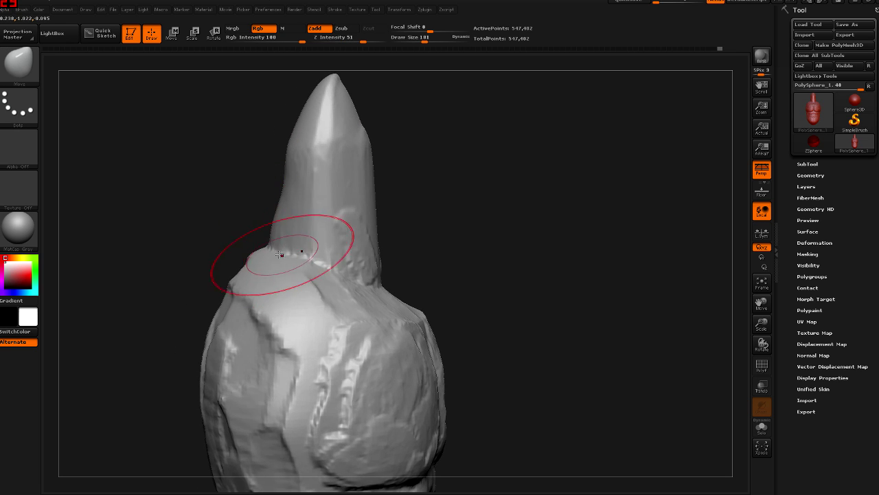
pyautogui.moveTo(271, 225); pyautogui.dragTo(289, 166)
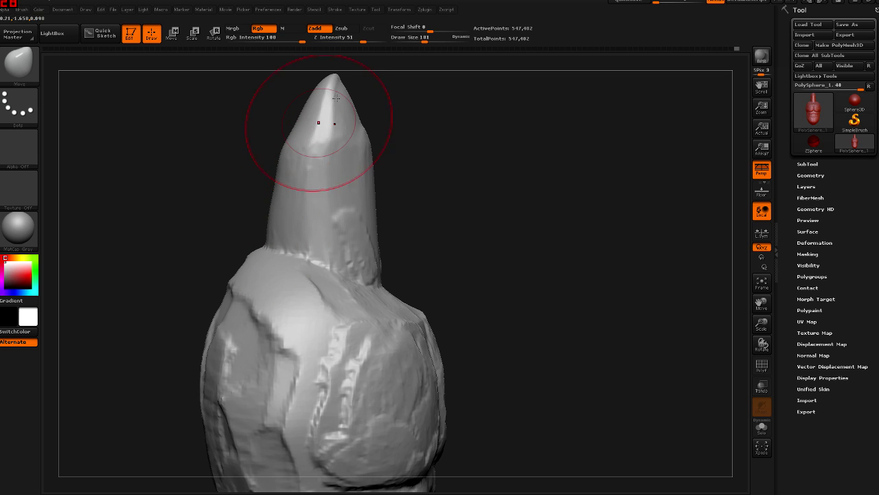
# - Refine the cone's sides, mask it down to the neck band, and invert the mask
pyautogui.moveTo(346, 124); pyautogui.dragTo(324, 226)
pyautogui.moveTo(363, 323); pyautogui.dragTo(346, 239)
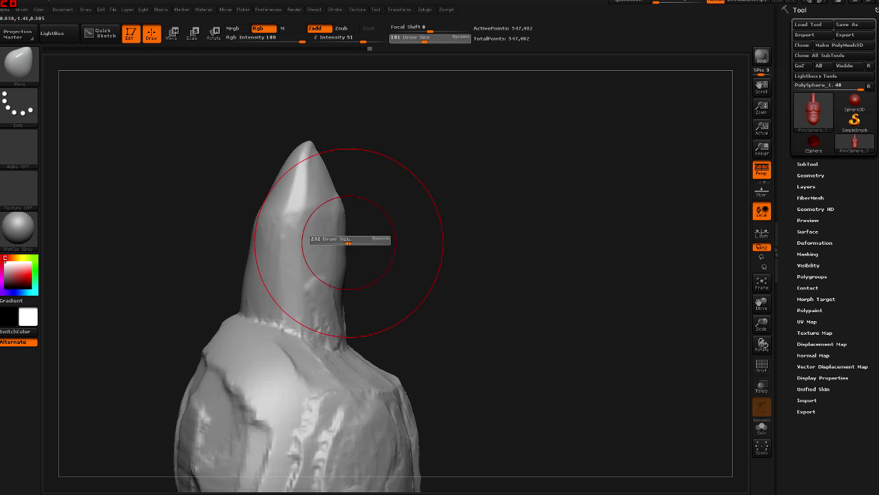
pyautogui.moveTo(343, 240)
pyautogui.mouseDown()
pyautogui.moveTo(342, 280)
pyautogui.moveTo(321, 255)
pyautogui.mouseUp()
pyautogui.keyDown('ctrl'); pyautogui.moveTo(340, 178); pyautogui.dragTo(354, 278); pyautogui.keyUp('ctrl')
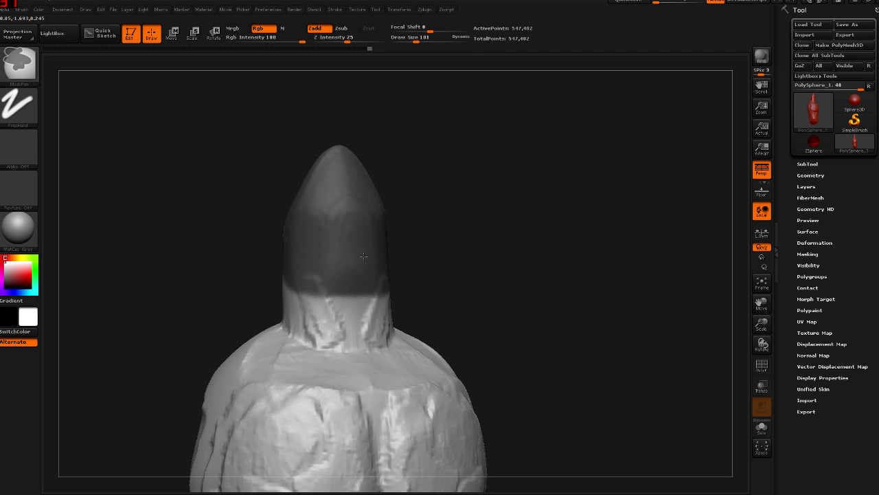
pyautogui.moveTo(373, 245); pyautogui.dragTo(350, 183)
pyautogui.moveTo(342, 241)
pyautogui.keyDown('ctrl'); pyautogui.mouseDown()
pyautogui.moveTo(354, 274)
pyautogui.moveTo(327, 251)
pyautogui.mouseUp(); pyautogui.keyUp('ctrl')
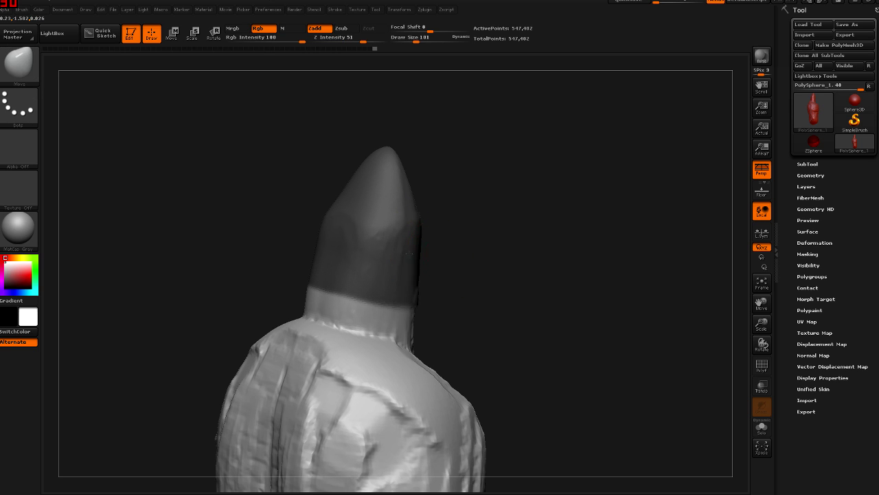
pyautogui.keyDown('ctrl'); pyautogui.click(452, 249); pyautogui.keyUp('ctrl')
# - Enlarge the brush to Draw Size 434 and push the unmasked cone to the right
pyautogui.moveTo(512, 245); pyautogui.dragTo(528, 288)
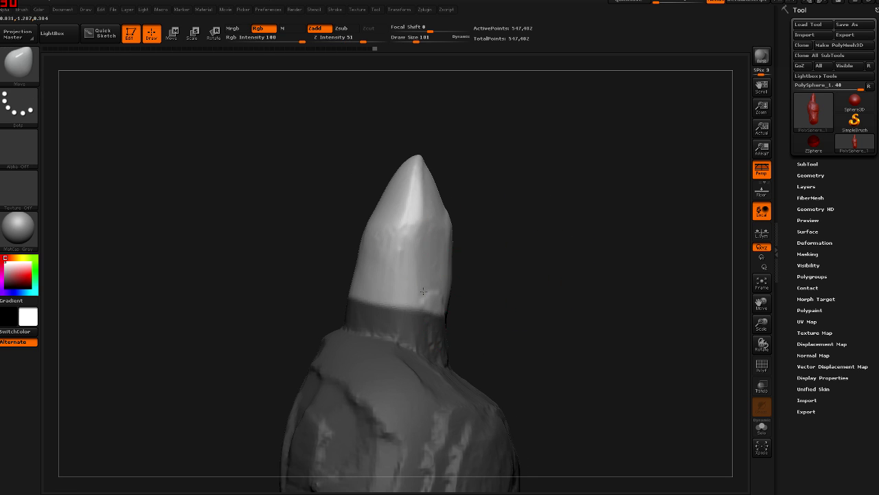
pyautogui.moveTo(440, 263); pyautogui.dragTo(281, 352)
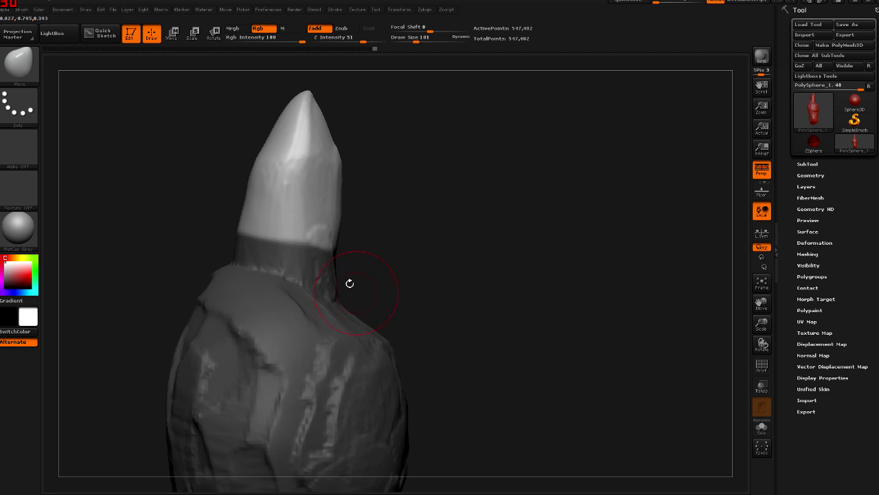
pyautogui.press('s')
pyautogui.moveTo(350, 283); pyautogui.dragTo(374, 275)
# - Push the unmasked cone upright and pull the head top into a point
pyautogui.moveTo(362, 199)
pyautogui.mouseDown()
pyautogui.moveTo(388, 210)
pyautogui.moveTo(283, 202)
pyautogui.moveTo(276, 187)
pyautogui.moveTo(359, 190)
pyautogui.moveTo(320, 198)
pyautogui.moveTo(327, 206)
pyautogui.moveTo(354, 182)
pyautogui.moveTo(364, 128)
pyautogui.mouseUp()
pyautogui.moveTo(439, 138)
pyautogui.mouseDown()
pyautogui.moveTo(334, 147)
pyautogui.moveTo(282, 131)
pyautogui.moveTo(295, 103)
pyautogui.moveTo(323, 96)
pyautogui.moveTo(302, 106)
pyautogui.moveTo(318, 104)
pyautogui.moveTo(335, 141)
pyautogui.moveTo(304, 147)
pyautogui.moveTo(358, 165)
pyautogui.moveTo(385, 187)
pyautogui.mouseUp()
pyautogui.moveTo(368, 154); pyautogui.dragTo(359, 135)
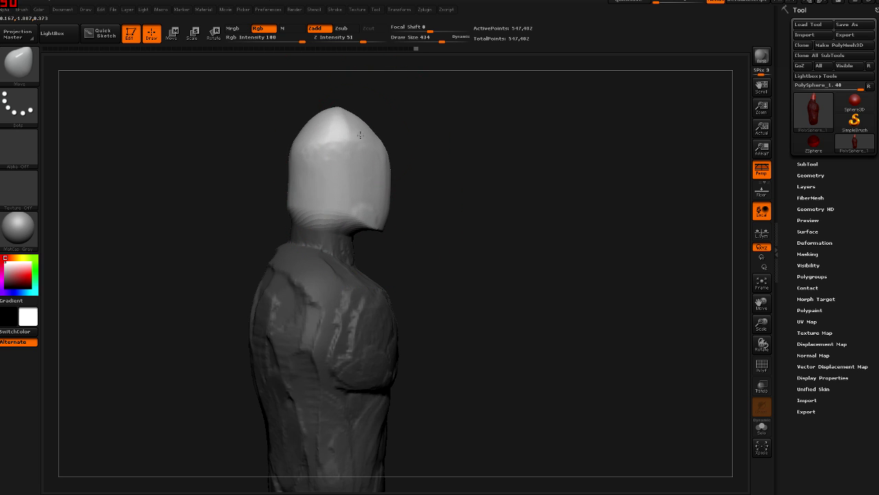
pyautogui.moveTo(414, 248); pyautogui.dragTo(441, 156)
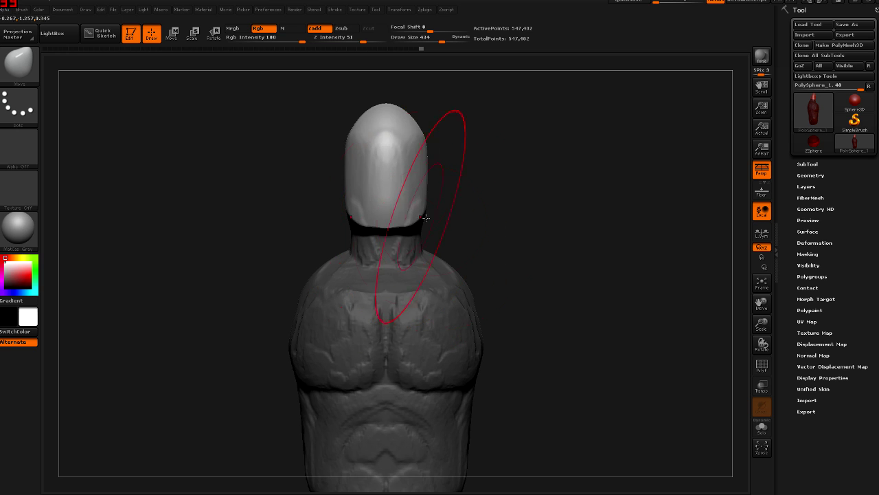
# - Turn the bust to a three-quarter view and display the polygon wireframe
pyautogui.moveTo(494, 281)
pyautogui.mouseDown()
pyautogui.moveTo(507, 254)
pyautogui.moveTo(483, 267)
pyautogui.mouseUp()
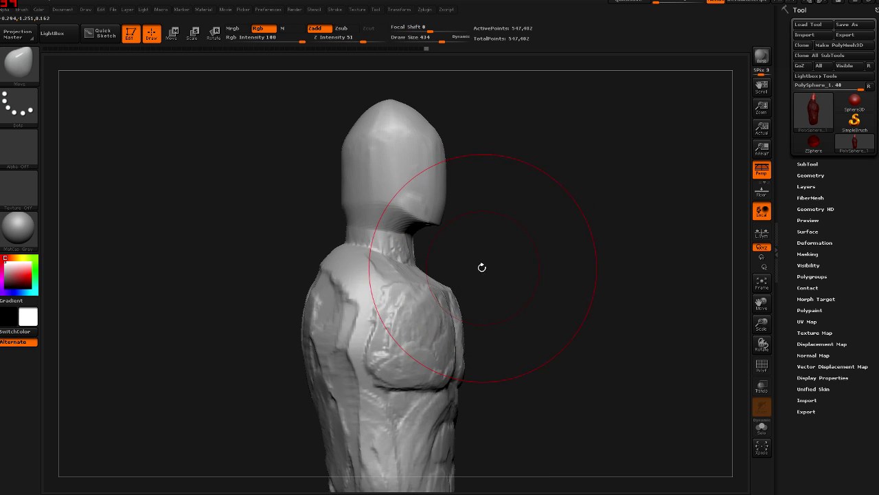
pyautogui.hotkey('shift', 'f')
pyautogui.moveTo(448, 266)
pyautogui.mouseDown()
pyautogui.moveTo(413, 269)
pyautogui.moveTo(412, 206)
pyautogui.mouseUp()
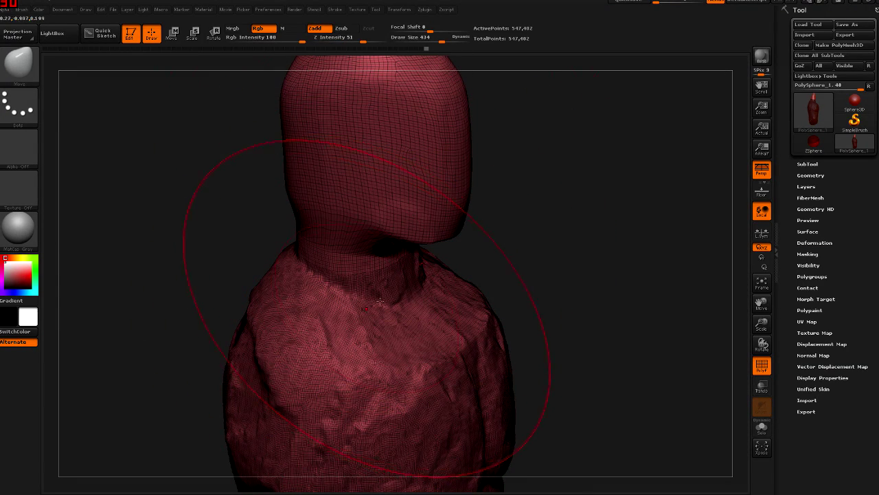
# - Drop the bust one subdivision level, face it front-on, and reduce the brush size to 155
pyautogui.press('ctrl')
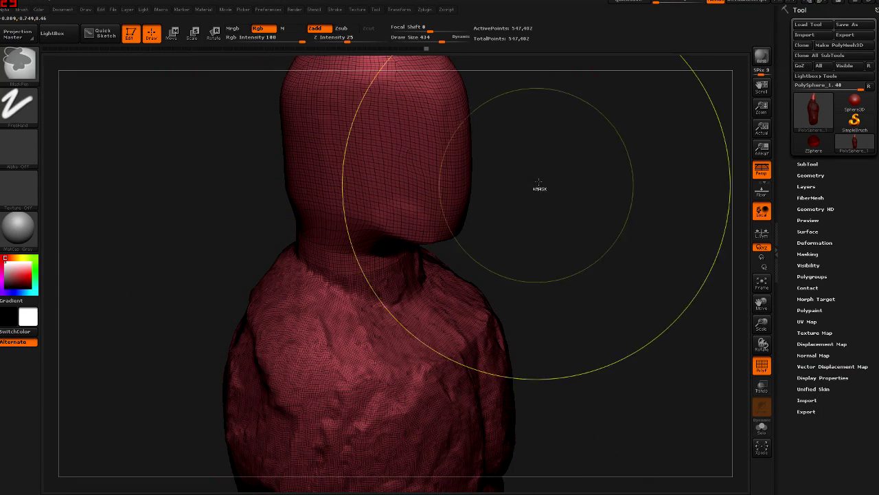
pyautogui.hotkey('shift', 'd')
pyautogui.hotkey('shift', 'd')
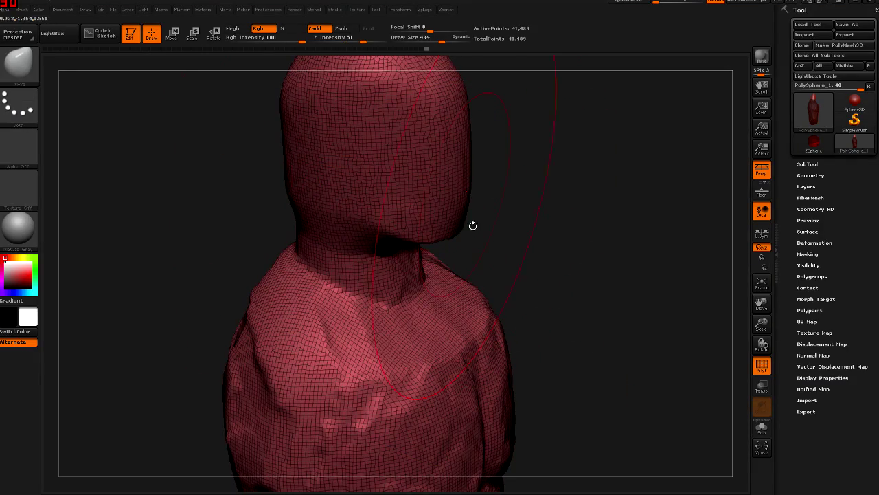
pyautogui.keyDown('shift'); pyautogui.moveTo(172, 262); pyautogui.dragTo(248, 261); pyautogui.keyUp('shift')
pyautogui.press('s')
pyautogui.moveTo(398, 297); pyautogui.dragTo(376, 297)
pyautogui.keyDown('ctrl'); pyautogui.moveTo(435, 206); pyautogui.dragTo(435, 232, button='right'); pyautogui.keyUp('ctrl')
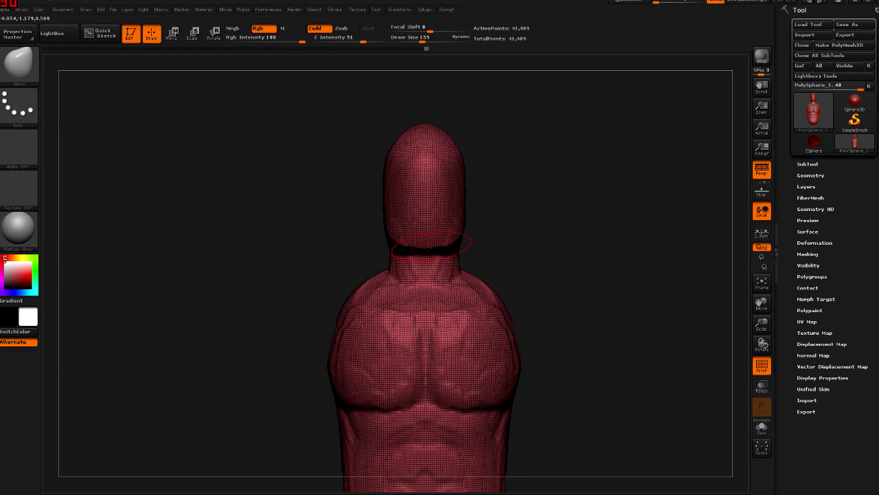
# - Switch to ClayTubes at Draw Size 75, hide the wireframe, and carve a notch into the face
pyautogui.press('b')
pyautogui.press('c')
pyautogui.press('t')
pyautogui.hotkey('shift', 'f')
pyautogui.press('s')
pyautogui.moveTo(421, 242)
pyautogui.mouseDown()
pyautogui.moveTo(406, 242)
pyautogui.moveTo(416, 242)
pyautogui.mouseUp()
pyautogui.moveTo(432, 252)
pyautogui.keyDown('ctrl'); pyautogui.mouseDown(button='right')
pyautogui.moveTo(433, 219)
pyautogui.moveTo(385, 206)
pyautogui.mouseUp(button='right'); pyautogui.keyUp('ctrl')
pyautogui.moveTo(498, 230)
pyautogui.mouseDown()
pyautogui.moveTo(453, 257)
pyautogui.moveTo(478, 261)
pyautogui.moveTo(447, 255)
pyautogui.mouseUp()
pyautogui.moveTo(447, 255); pyautogui.dragTo(428, 255, button='right')
# - Build up the band across the face and a curved cheek ridge beside the opening
pyautogui.moveTo(428, 255); pyautogui.dragTo(464, 275)
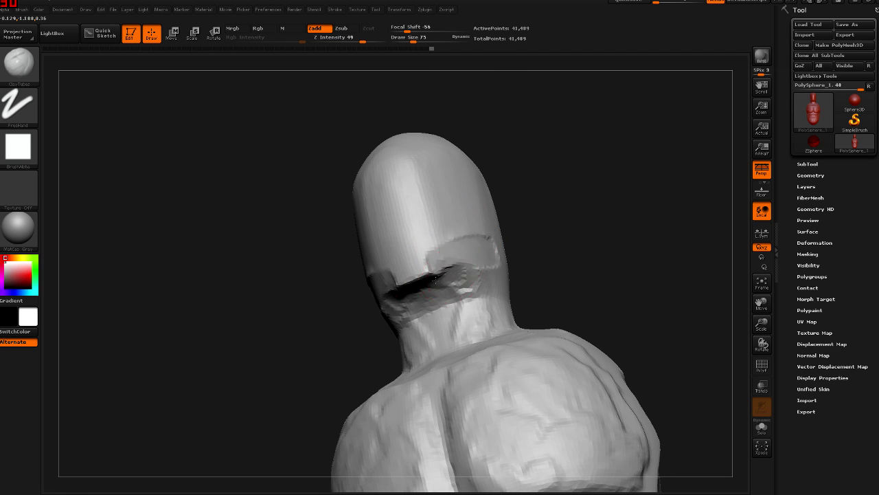
pyautogui.moveTo(435, 280); pyautogui.dragTo(408, 255, button='right')
pyautogui.moveTo(408, 255)
pyautogui.mouseDown()
pyautogui.moveTo(426, 279)
pyautogui.moveTo(468, 259)
pyautogui.mouseUp()
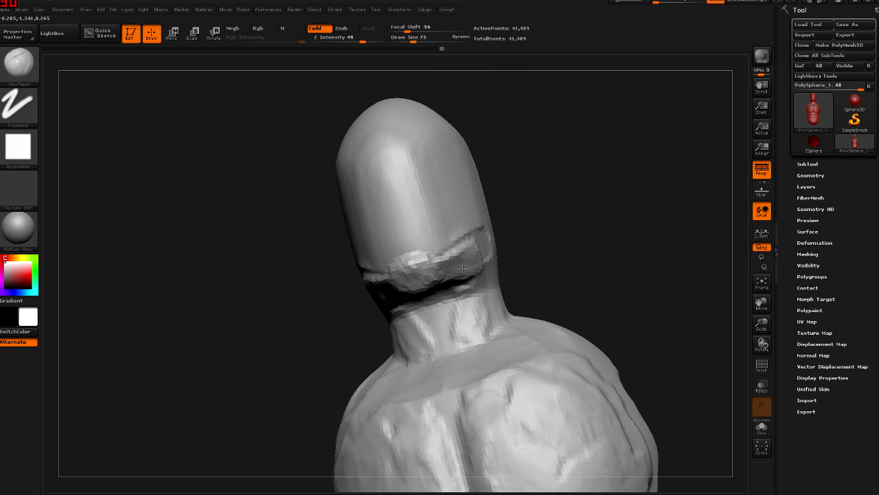
pyautogui.moveTo(463, 268); pyautogui.dragTo(423, 227, button='right')
pyautogui.moveTo(423, 206); pyautogui.dragTo(453, 237)
pyautogui.moveTo(454, 200); pyautogui.dragTo(443, 234)
pyautogui.moveTo(507, 247)
pyautogui.mouseDown()
pyautogui.moveTo(490, 235)
pyautogui.moveTo(493, 273)
pyautogui.mouseUp()
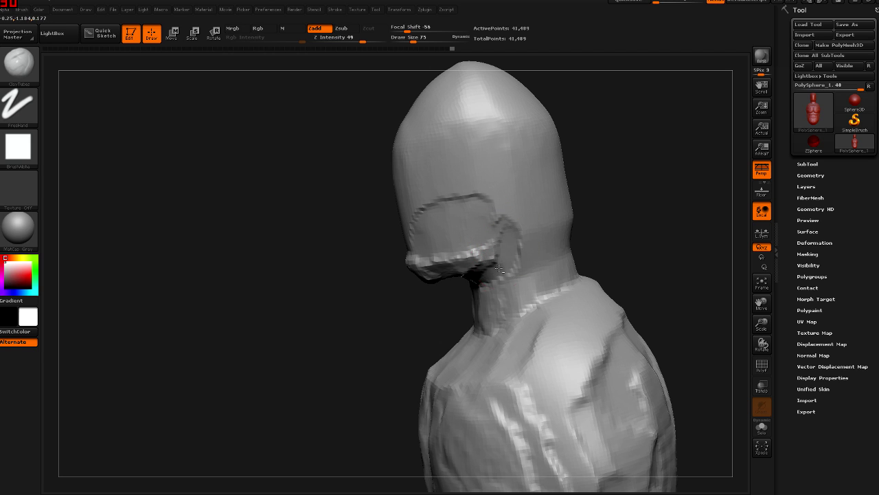
# - Check the head's side profile and smooth the rough eye grooves from the front
pyautogui.moveTo(501, 285); pyautogui.dragTo(490, 252, button='right')
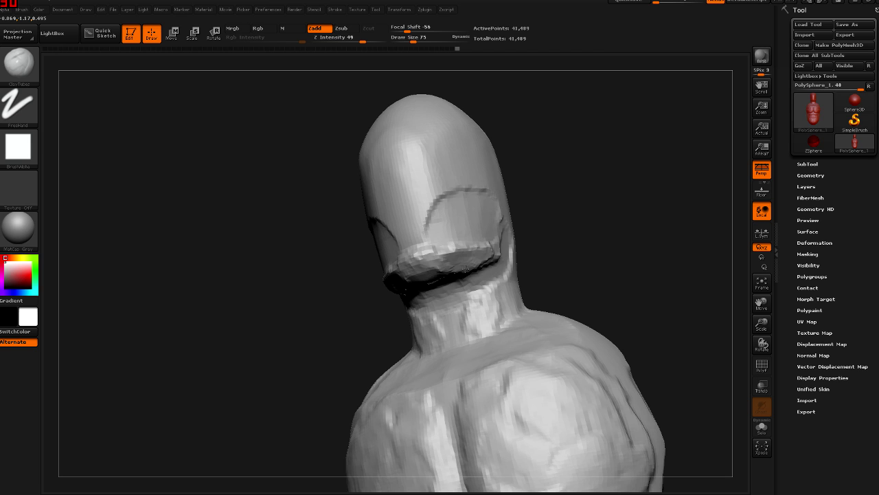
pyautogui.moveTo(447, 275); pyautogui.dragTo(472, 233, button='right')
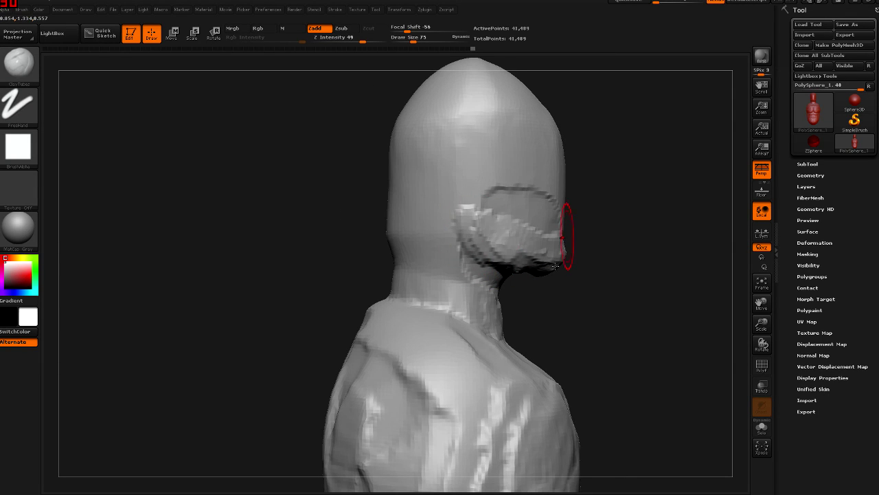
pyautogui.moveTo(560, 220); pyautogui.dragTo(474, 254, button='right')
pyautogui.keyDown('shift'); pyautogui.moveTo(551, 188); pyautogui.dragTo(610, 178); pyautogui.keyUp('shift')
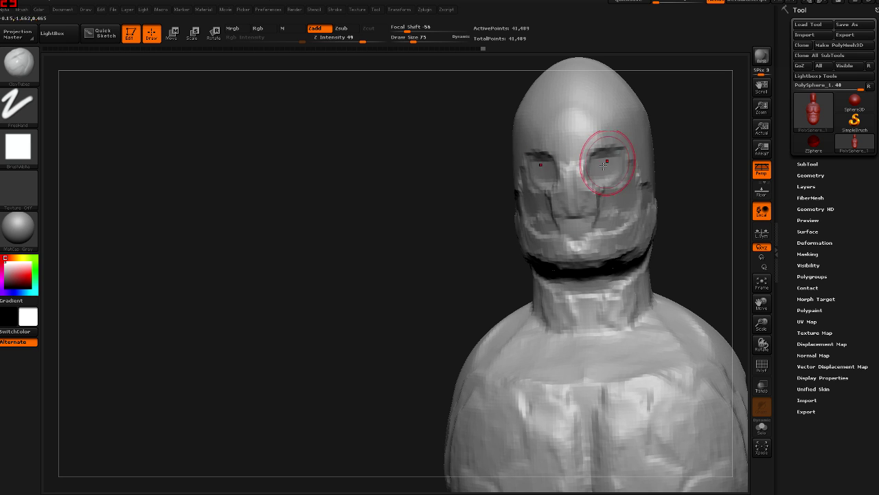
pyautogui.moveTo(569, 196)
pyautogui.mouseDown(button='right')
pyautogui.moveTo(542, 210)
pyautogui.moveTo(540, 263)
pyautogui.moveTo(575, 289)
pyautogui.moveTo(528, 282)
pyautogui.moveTo(552, 265)
pyautogui.moveTo(474, 204)
pyautogui.moveTo(510, 307)
pyautogui.moveTo(507, 290)
pyautogui.moveTo(447, 303)
pyautogui.moveTo(520, 261)
pyautogui.moveTo(491, 292)
pyautogui.moveTo(444, 256)
pyautogui.mouseUp(button='right')
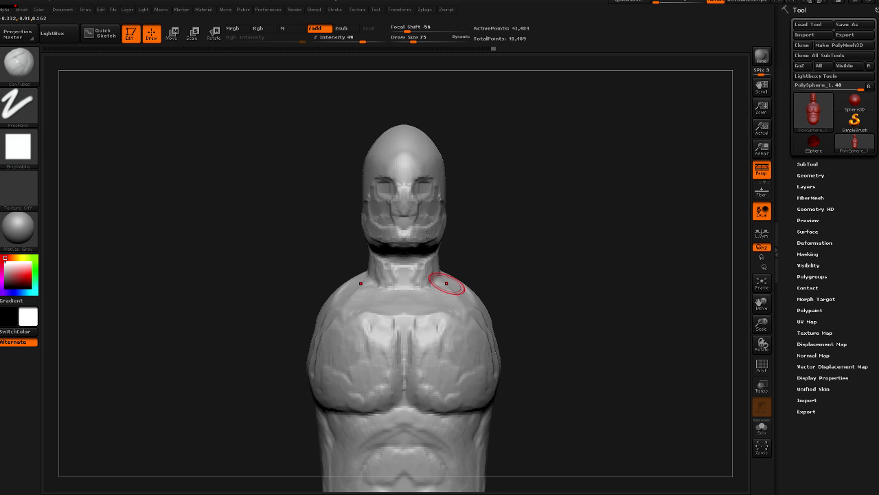
# - Isolate the head with a SelectRect drag, hiding the rest of the bust
pyautogui.moveTo(403, 232); pyautogui.dragTo(399, 178, button='right')
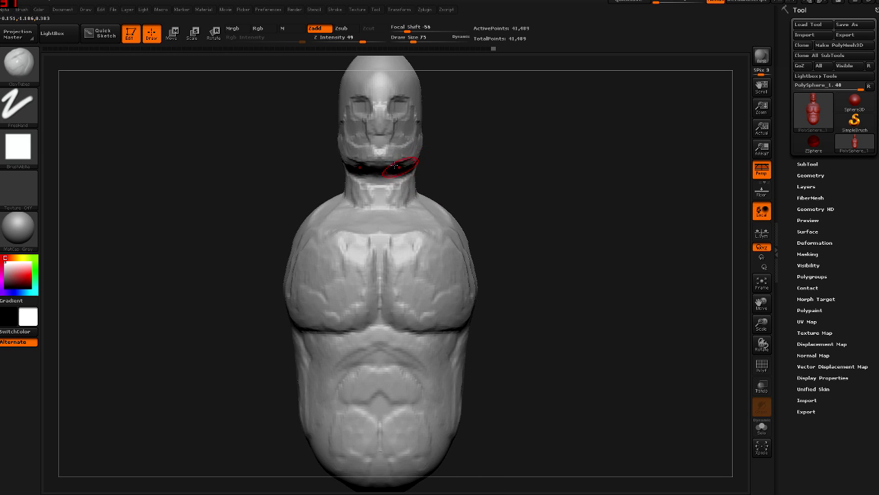
pyautogui.press('b')
pyautogui.press('m')
pyautogui.press('v')
pyautogui.keyDown('ctrl'); pyautogui.keyDown('shift'); pyautogui.moveTo(483, 84); pyautogui.dragTo(310, 213); pyautogui.keyUp('shift'); pyautogui.keyUp('ctrl')
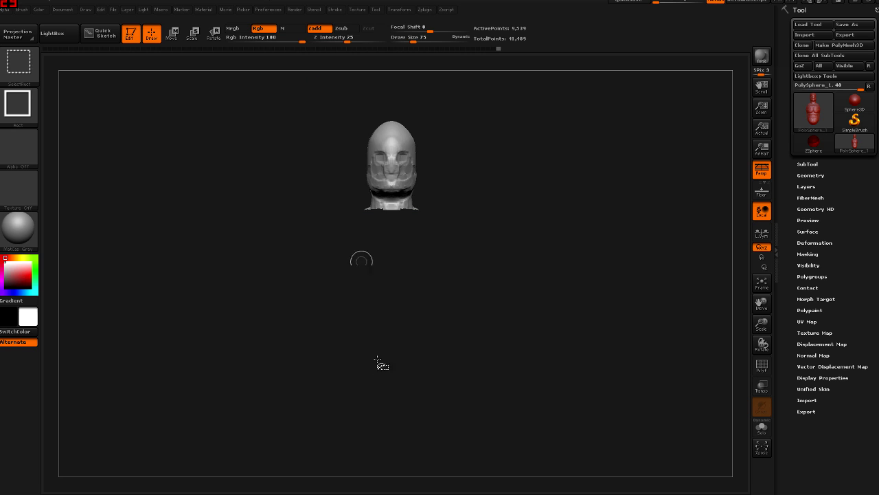
# - Return to ClayTubes, unhide the whole bust, and paint a mask over both pectorals
pyautogui.press('b')
pyautogui.press('c')
pyautogui.press('t')
pyautogui.moveTo(384, 236)
pyautogui.mouseDown()
pyautogui.moveTo(452, 209)
pyautogui.moveTo(395, 231)
pyautogui.mouseUp()
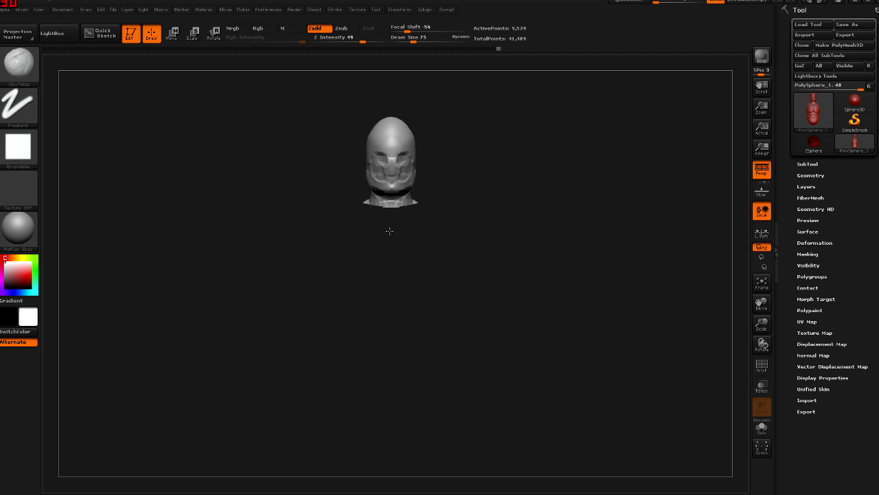
pyautogui.keyDown('ctrl'); pyautogui.keyDown('shift'); pyautogui.click(382, 227); pyautogui.keyUp('shift'); pyautogui.keyUp('ctrl')
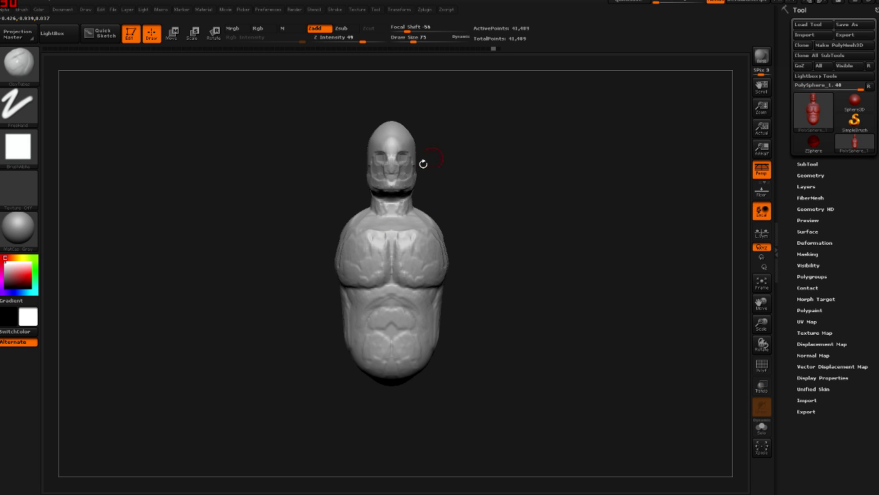
pyautogui.moveTo(375, 244)
pyautogui.keyDown('ctrl'); pyautogui.mouseDown()
pyautogui.moveTo(377, 289)
pyautogui.moveTo(358, 275)
pyautogui.moveTo(358, 249)
pyautogui.moveTo(351, 266)
pyautogui.moveTo(371, 237)
pyautogui.moveTo(352, 240)
pyautogui.mouseUp(); pyautogui.keyUp('ctrl')
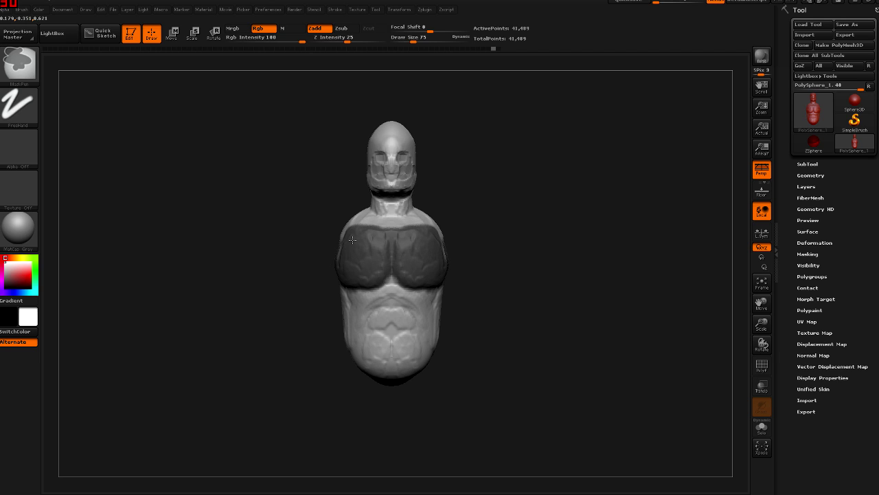
# - Invert the mask, add clay across the exposed chest and pectorals, then clear the mask
pyautogui.keyDown('ctrl'); pyautogui.click(515, 226); pyautogui.keyUp('ctrl')
pyautogui.moveTo(481, 275); pyautogui.dragTo(453, 275)
pyautogui.moveTo(354, 237)
pyautogui.mouseDown()
pyautogui.moveTo(364, 292)
pyautogui.moveTo(383, 261)
pyautogui.moveTo(375, 267)
pyautogui.mouseUp()
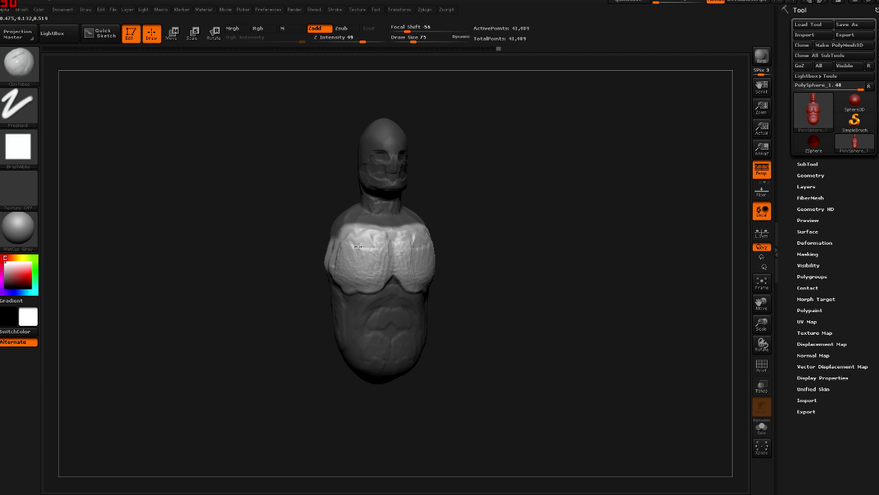
pyautogui.keyDown('ctrl'); pyautogui.click(504, 268); pyautogui.keyUp('ctrl')
pyautogui.moveTo(504, 268); pyautogui.dragTo(463, 267)
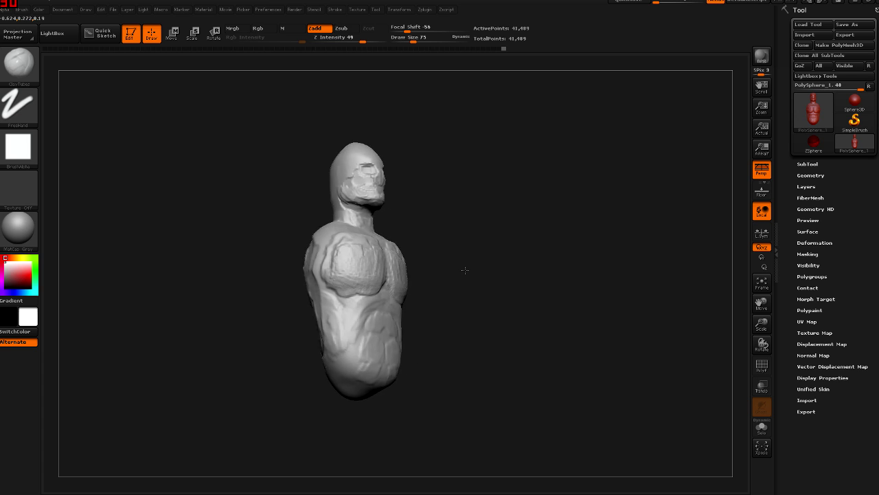
pyautogui.keyDown('ctrl'); pyautogui.moveTo(463, 267); pyautogui.dragTo(331, 308, button='right'); pyautogui.keyUp('ctrl')
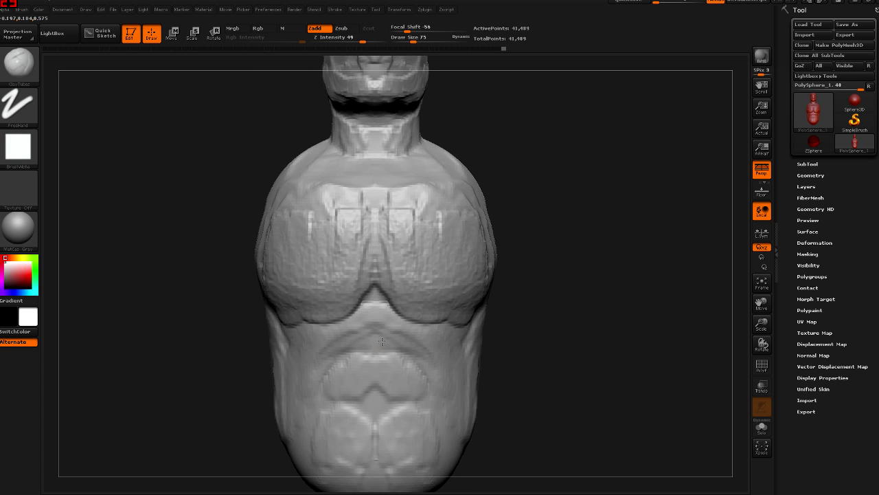
# - From a front view, clear the mask and build more clay onto both pectorals
pyautogui.keyDown('shift'); pyautogui.moveTo(440, 306); pyautogui.dragTo(494, 261); pyautogui.keyUp('shift')
pyautogui.keyDown('ctrl'); pyautogui.click(495, 257); pyautogui.keyUp('ctrl')
pyautogui.keyDown('ctrl'); pyautogui.moveTo(464, 305); pyautogui.dragTo(465, 290); pyautogui.keyUp('ctrl')
pyautogui.keyDown('ctrl'); pyautogui.moveTo(465, 291); pyautogui.dragTo(471, 236, button='right'); pyautogui.keyUp('ctrl')
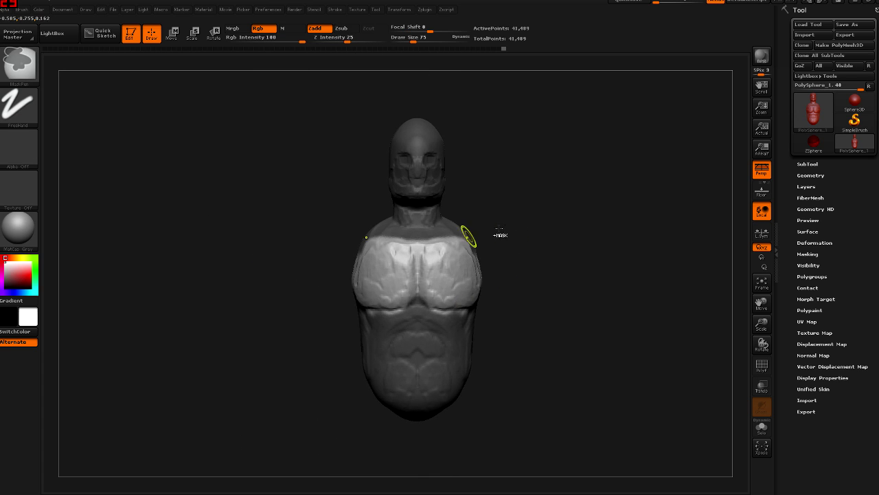
pyautogui.keyDown('shift'); pyautogui.moveTo(484, 280); pyautogui.dragTo(399, 233); pyautogui.keyUp('shift')
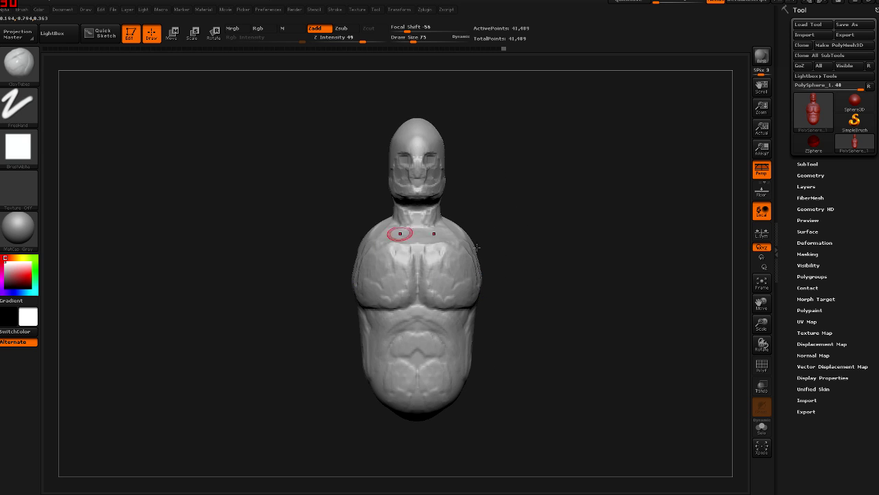
pyautogui.keyDown('alt'); pyautogui.moveTo(416, 323); pyautogui.dragTo(431, 218, button='right'); pyautogui.keyUp('alt')
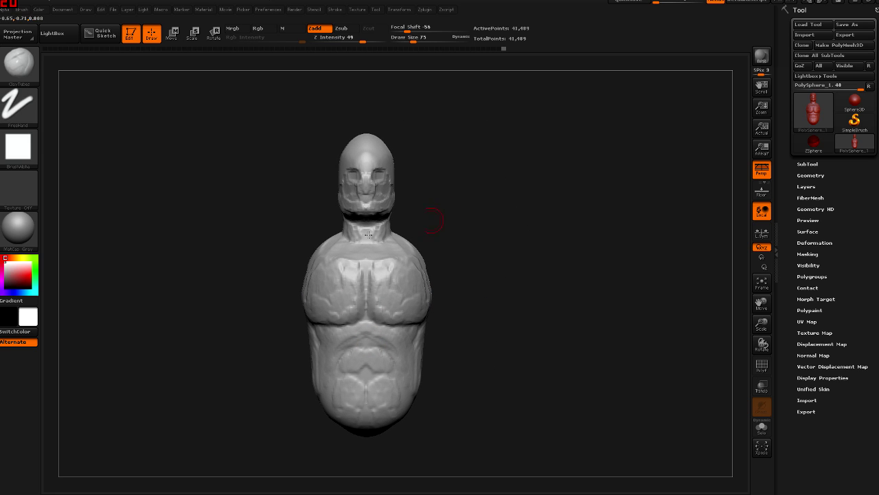
pyautogui.moveTo(331, 278)
pyautogui.mouseDown()
pyautogui.moveTo(340, 309)
pyautogui.moveTo(320, 283)
pyautogui.moveTo(316, 302)
pyautogui.moveTo(339, 287)
pyautogui.moveTo(322, 289)
pyautogui.moveTo(392, 304)
pyautogui.moveTo(412, 265)
pyautogui.moveTo(386, 304)
pyautogui.mouseUp()
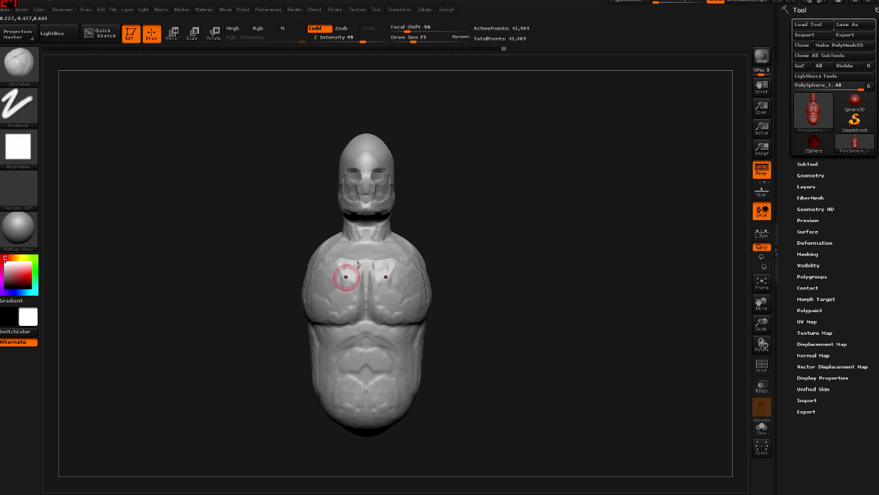
# - Clear any remaining mask and inspect the bulging pecs in side profile
pyautogui.moveTo(416, 224); pyautogui.dragTo(420, 220)
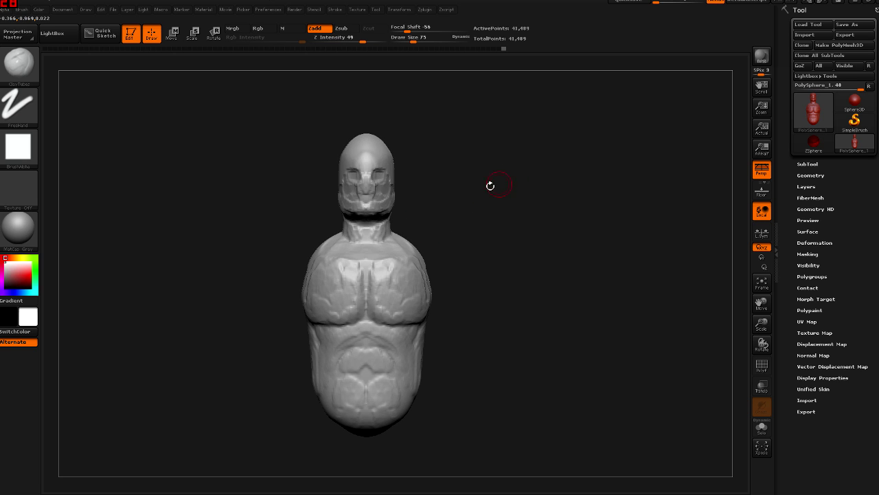
pyautogui.keyDown('ctrl'); pyautogui.moveTo(485, 108); pyautogui.dragTo(587, 268); pyautogui.keyUp('ctrl')
pyautogui.moveTo(450, 244); pyautogui.dragTo(422, 252)
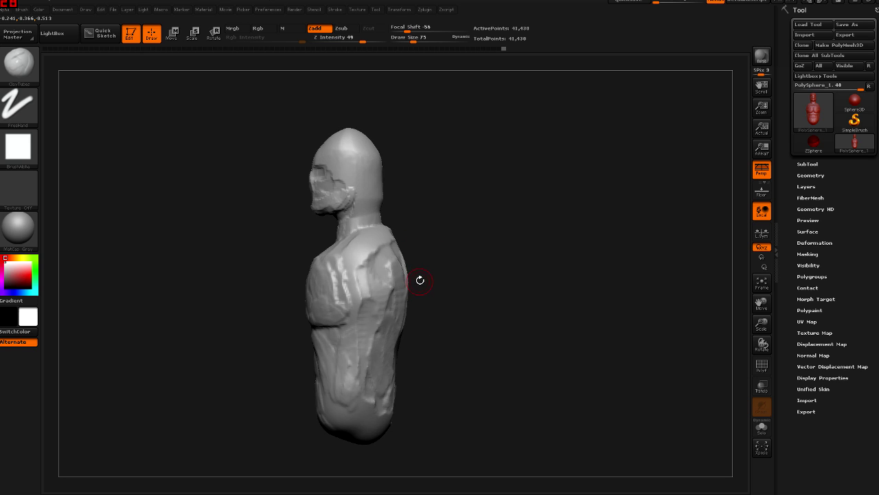
pyautogui.moveTo(412, 280); pyautogui.dragTo(434, 314)
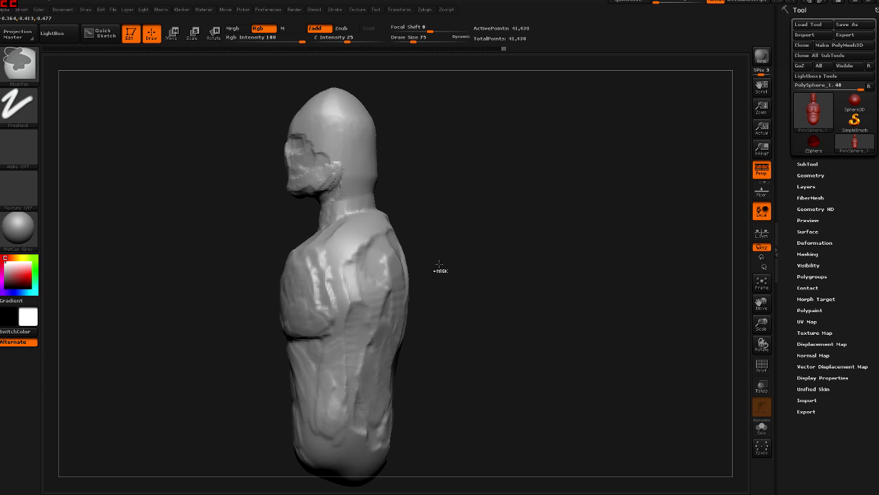